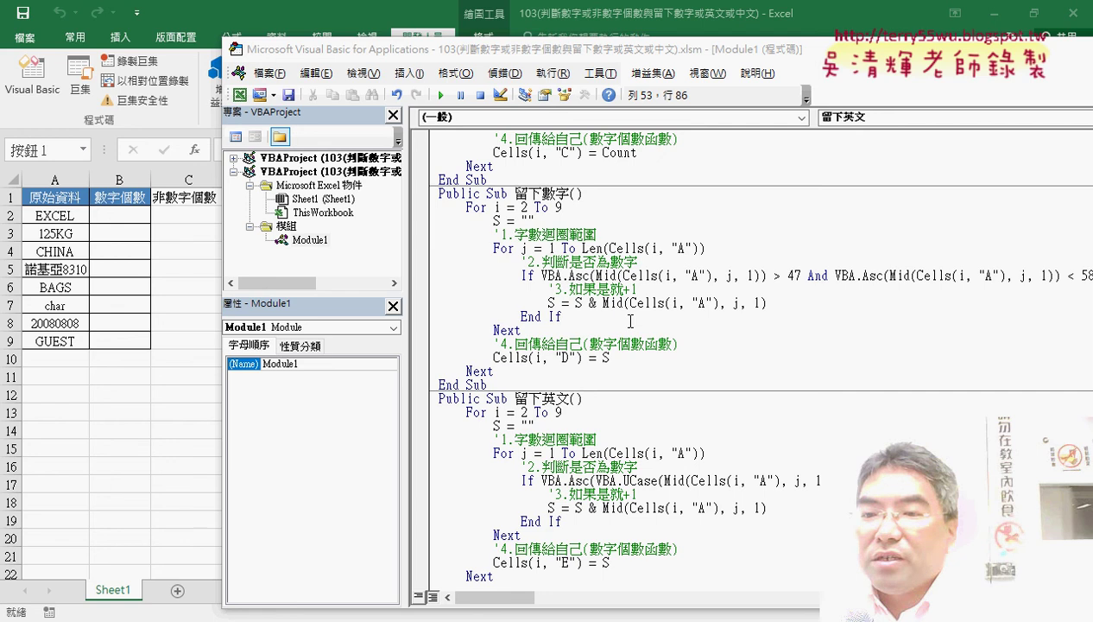
Open the Microsoft documentation page for the Asc function from the 留下數字 macro code.
left_click(636, 302)
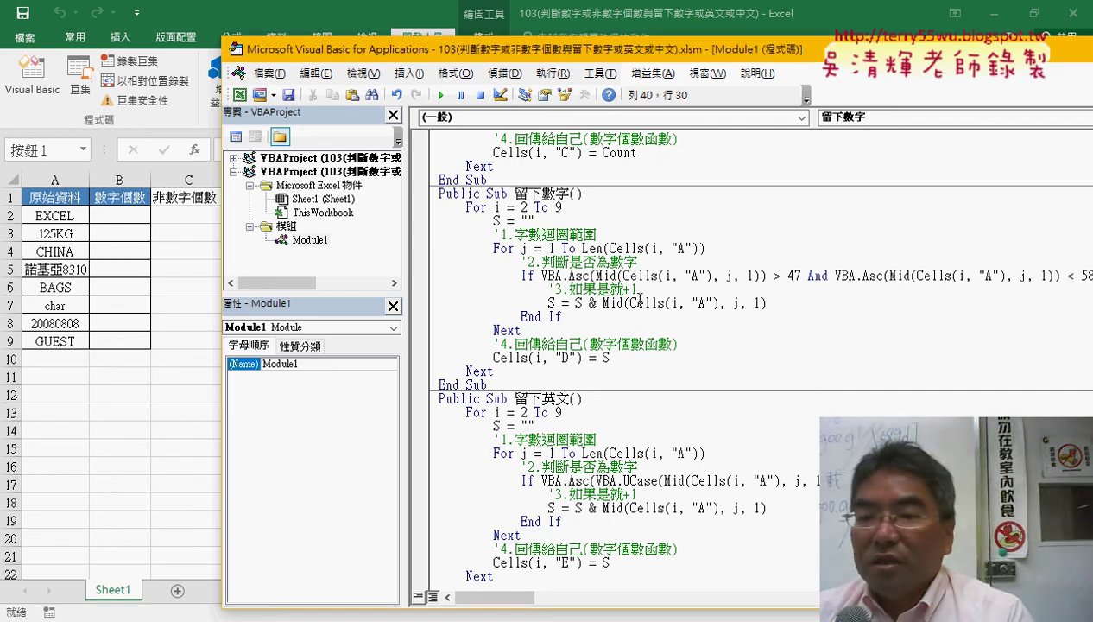
left_click_drag(569, 275, 590, 274)
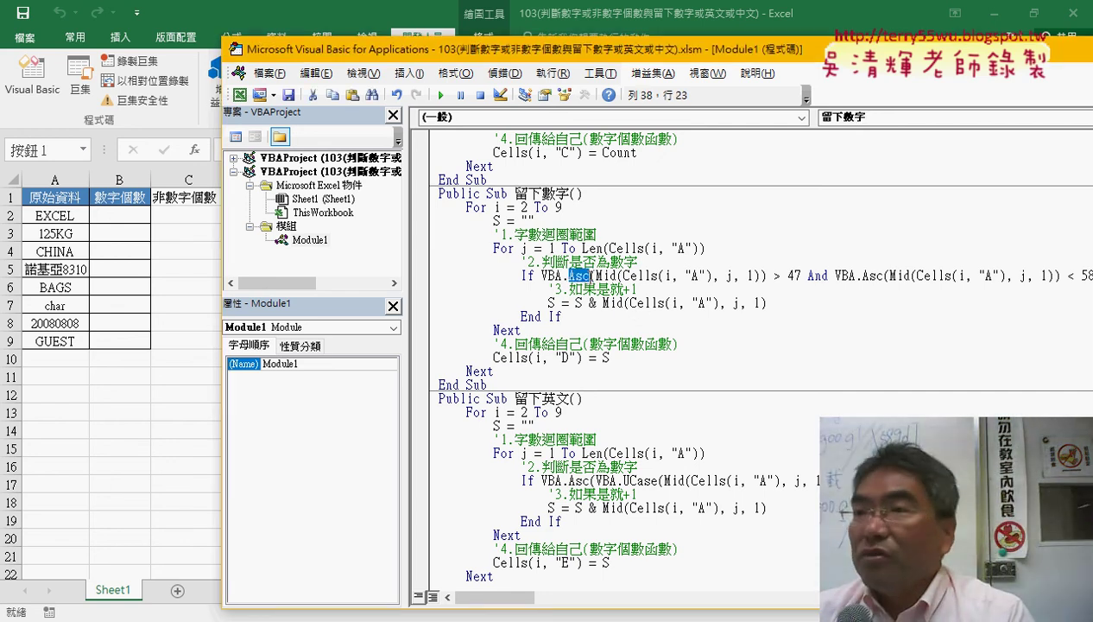
left_click(613, 37)
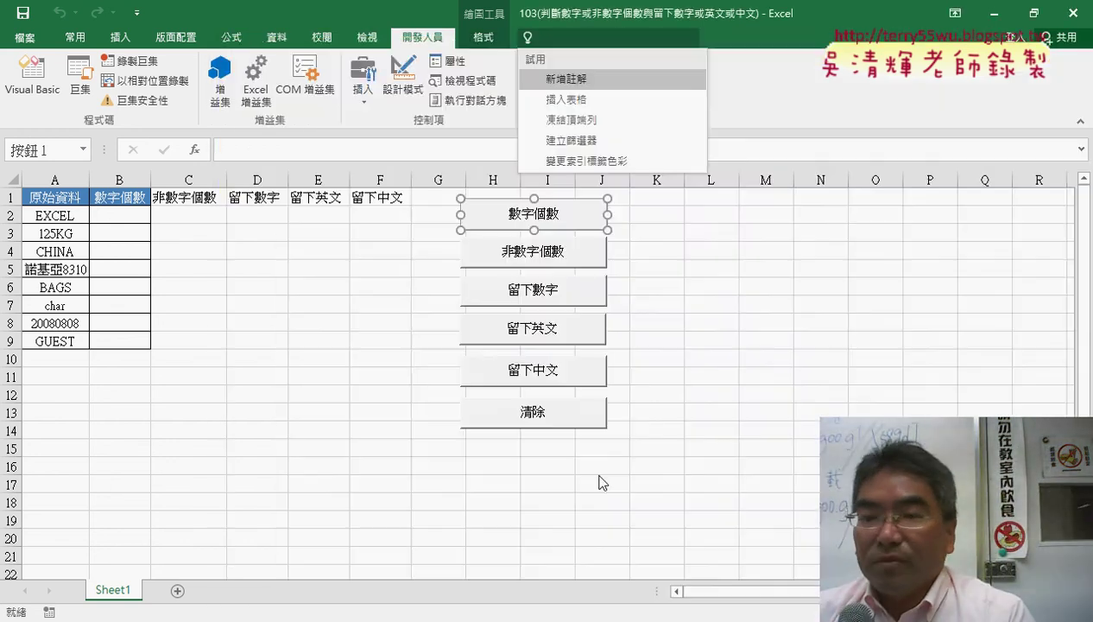
key("Escape")
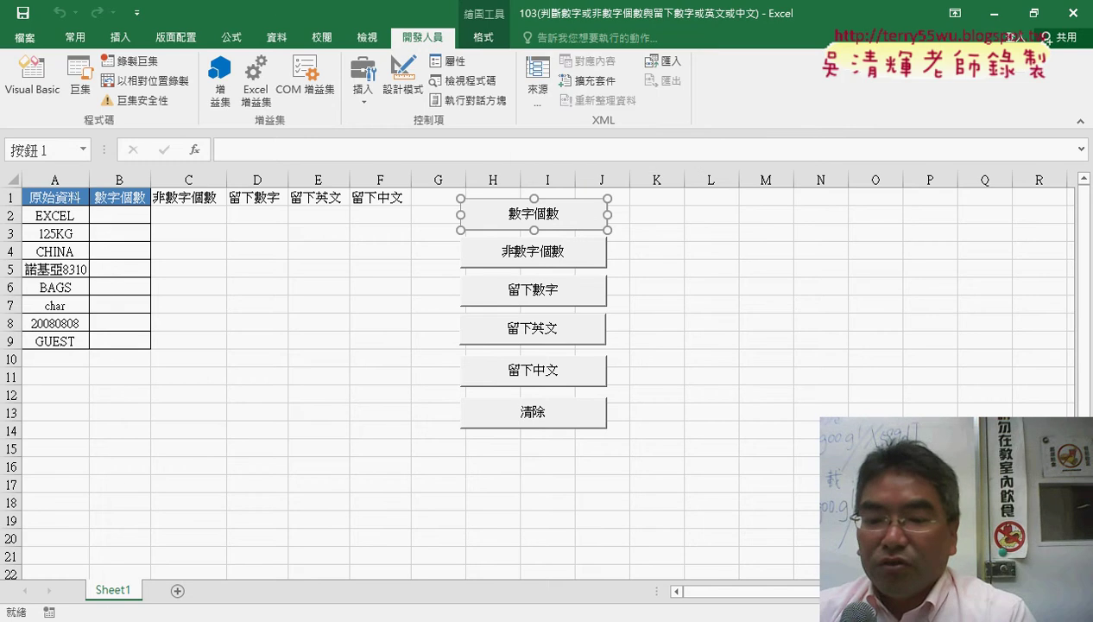
left_click(400, 570)
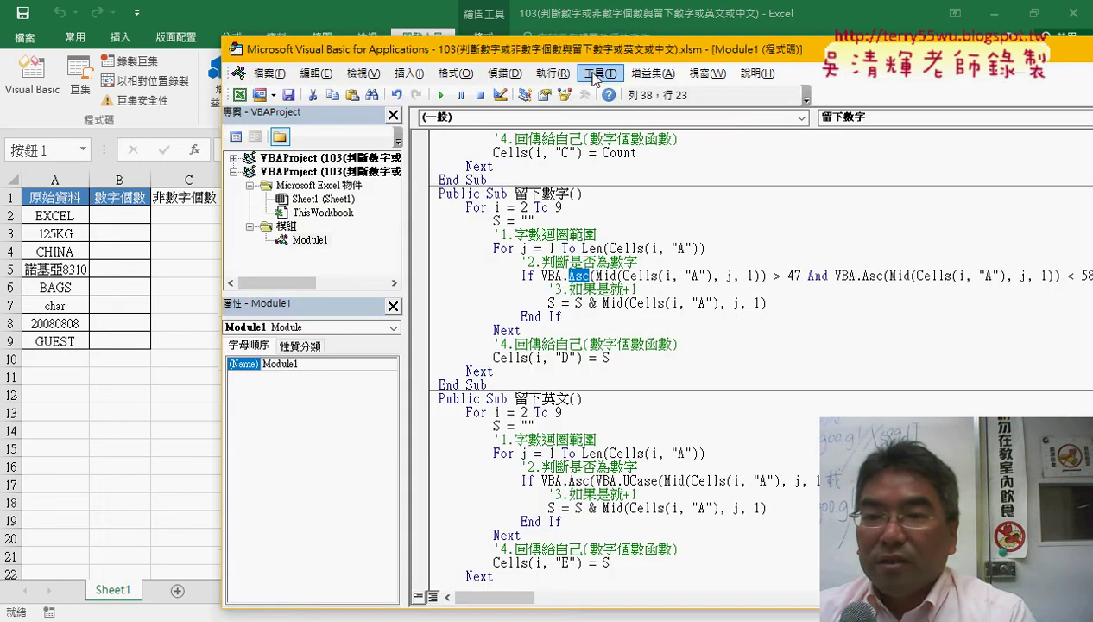
left_click_drag(595, 49, 413, 18)
left_click(363, 245)
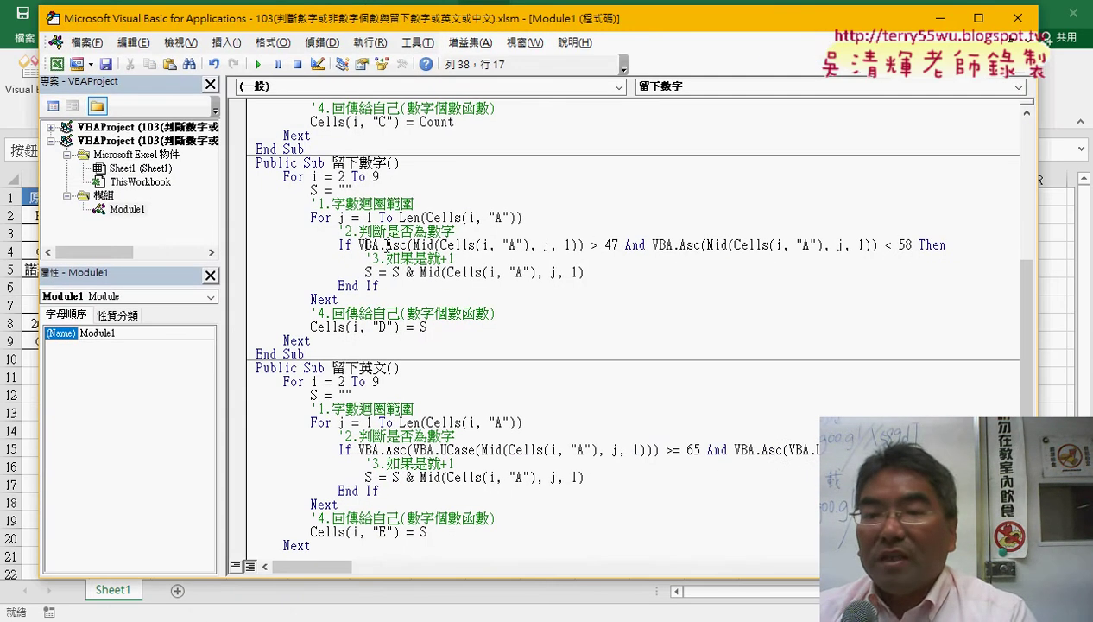
key("F1")
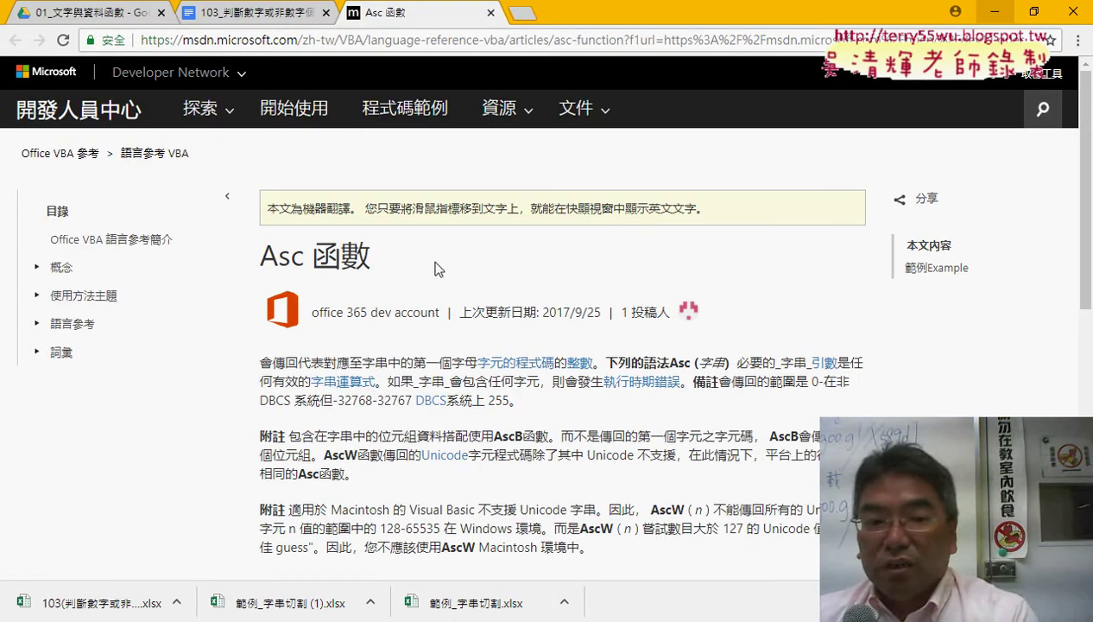
left_click(86, 325)
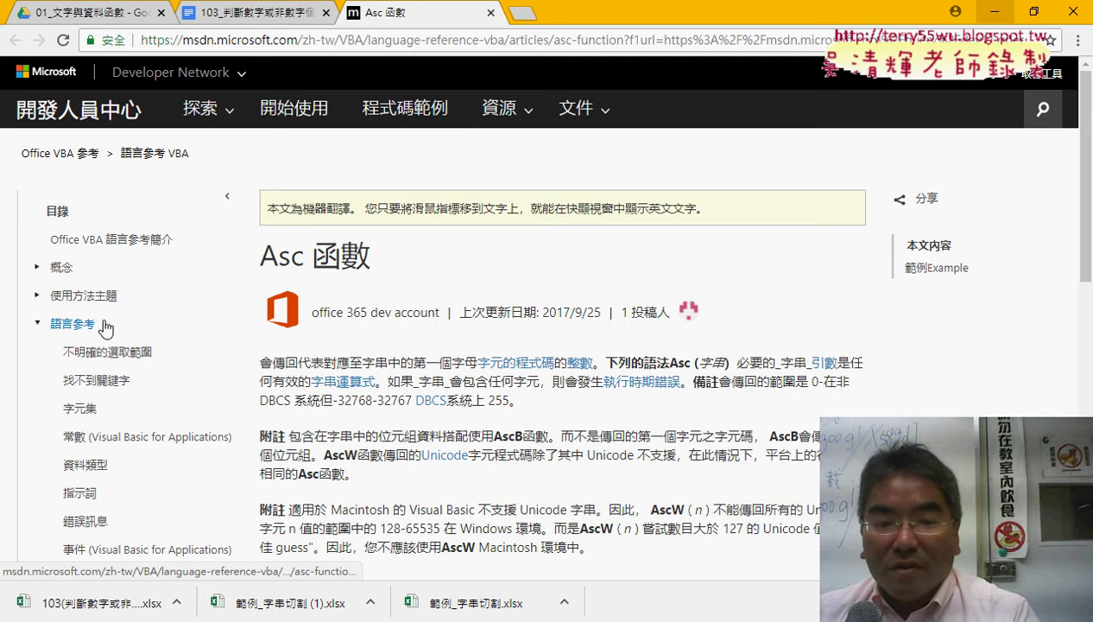
scroll(195, 349, "down", 2)
scroll(198, 354, "down", 1)
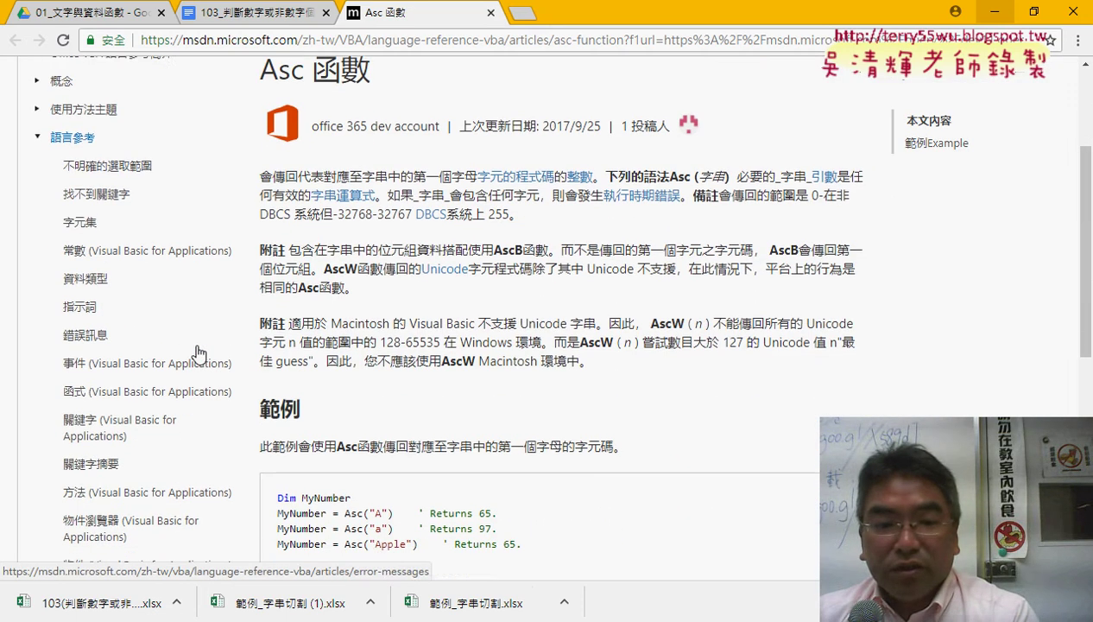
scroll(198, 352, "down", 1)
left_click(144, 328)
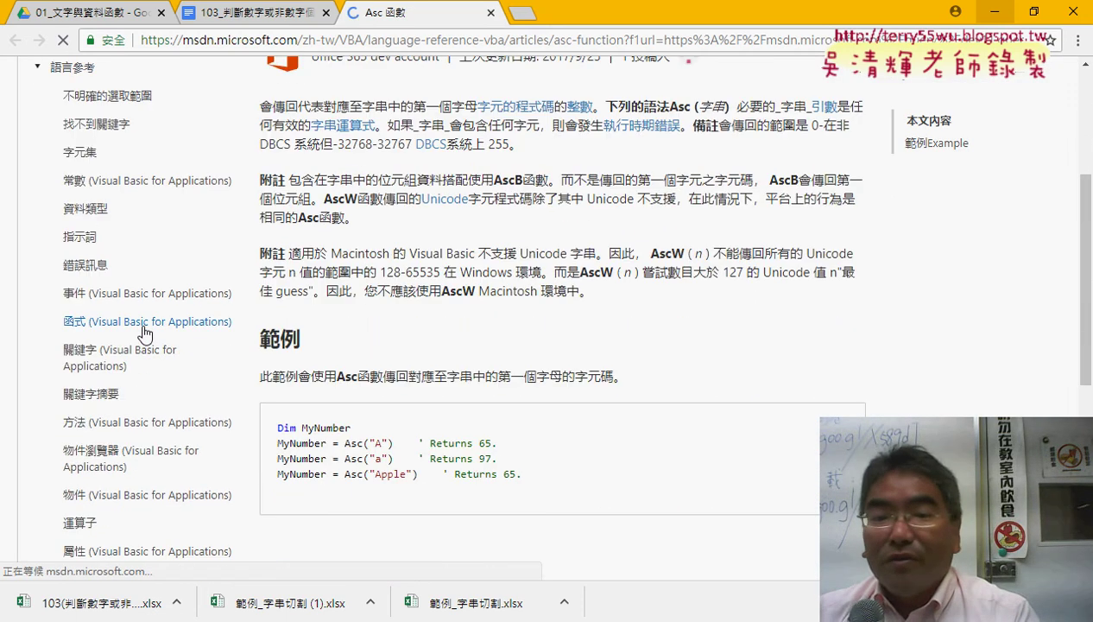
scroll(639, 439, "down", 2)
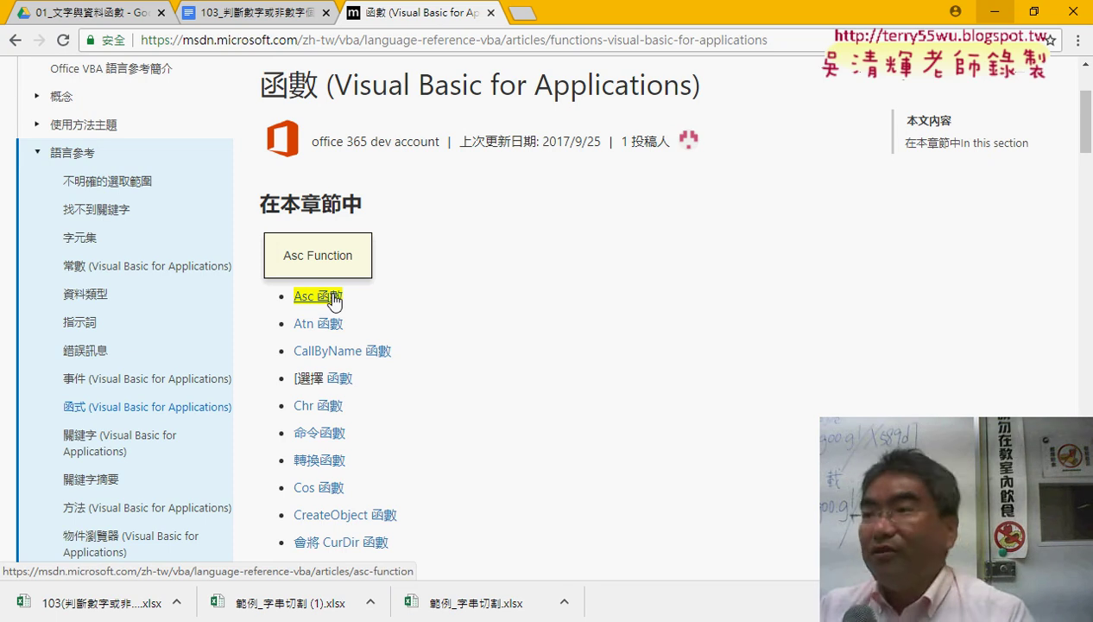
left_click(333, 298)
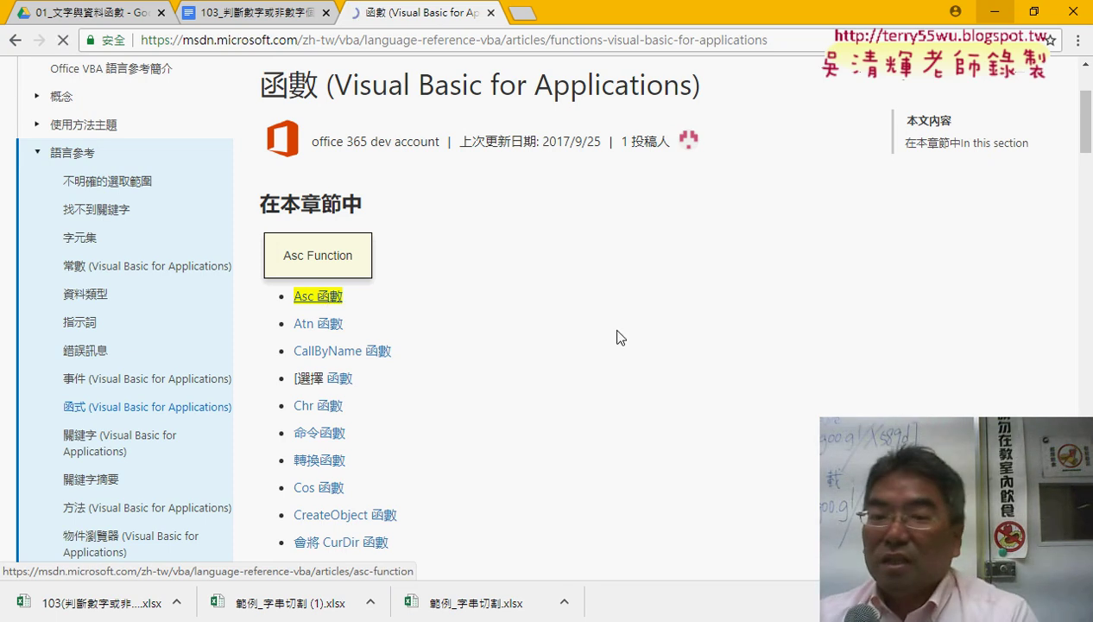
scroll(615, 328, "down", 2)
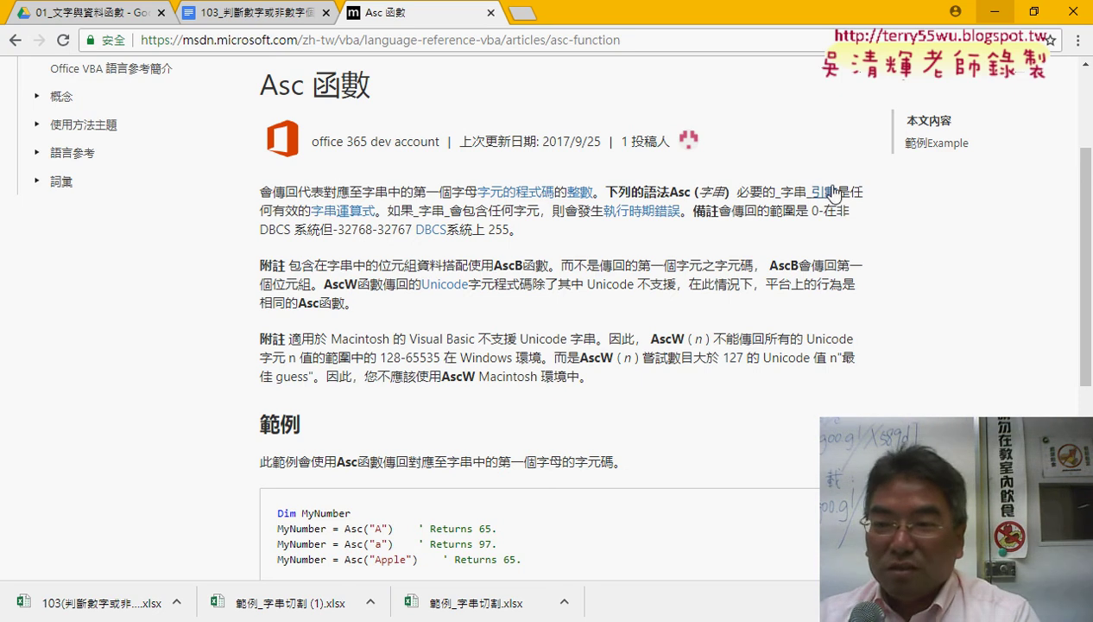
scroll(914, 270, "down", 1)
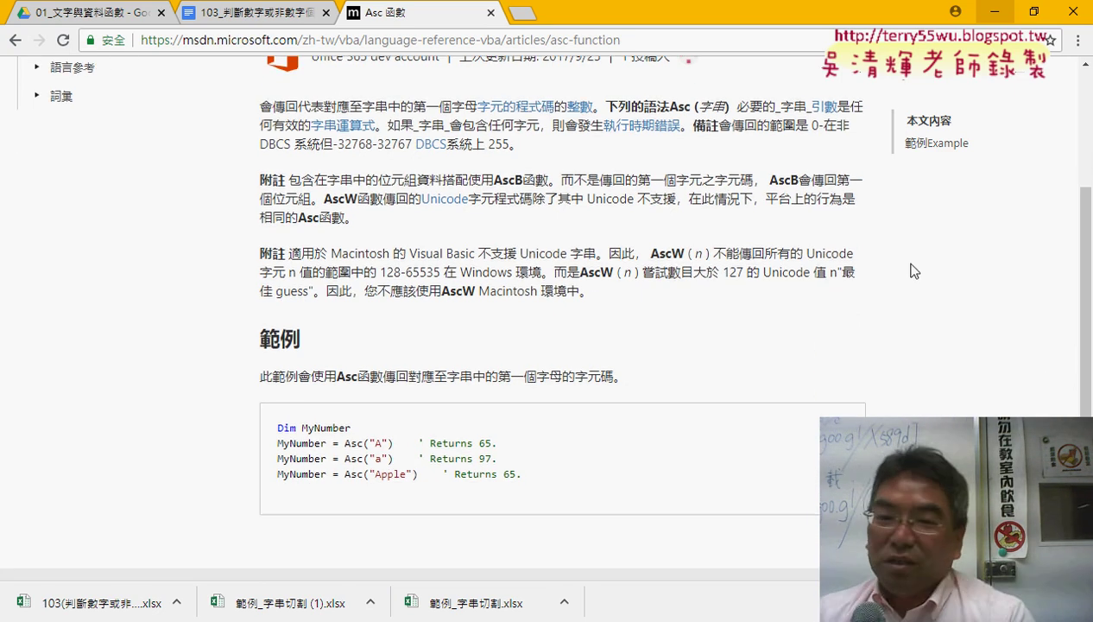
scroll(724, 309, "down", 3)
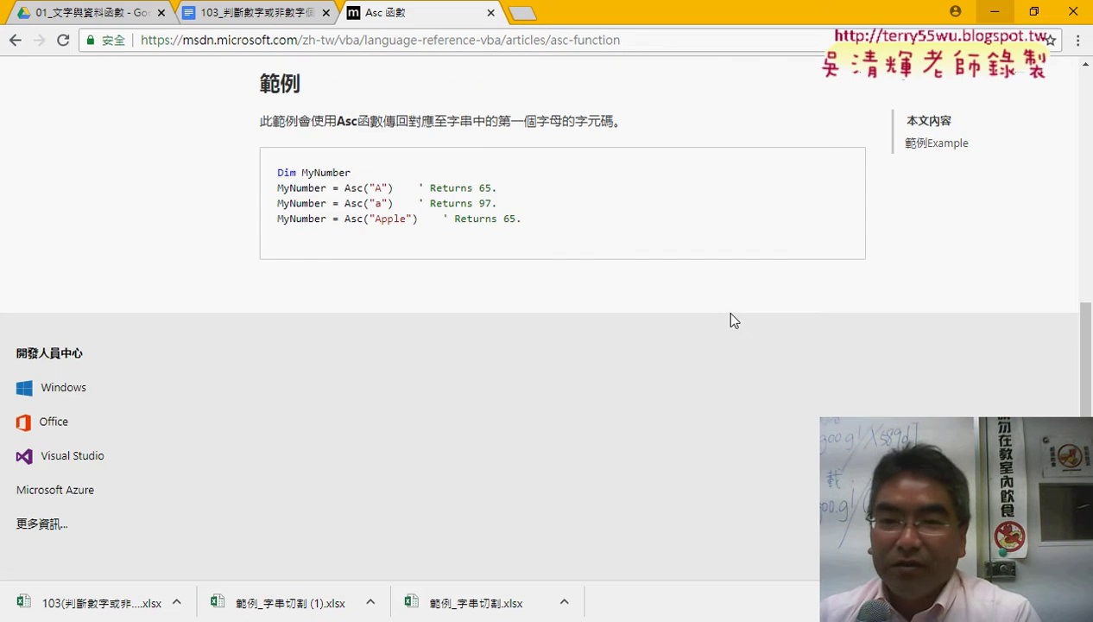
scroll(731, 320, "up", 1)
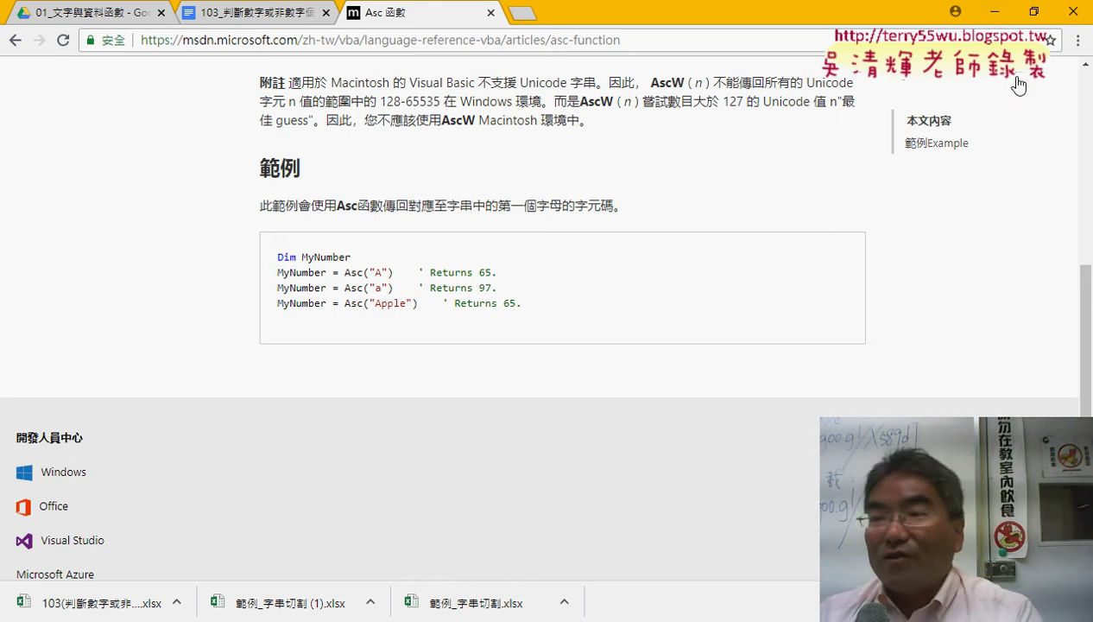
Minimize the browser, reposition the VBA editor window and open the 檢視 (View) menu.
left_click(995, 14)
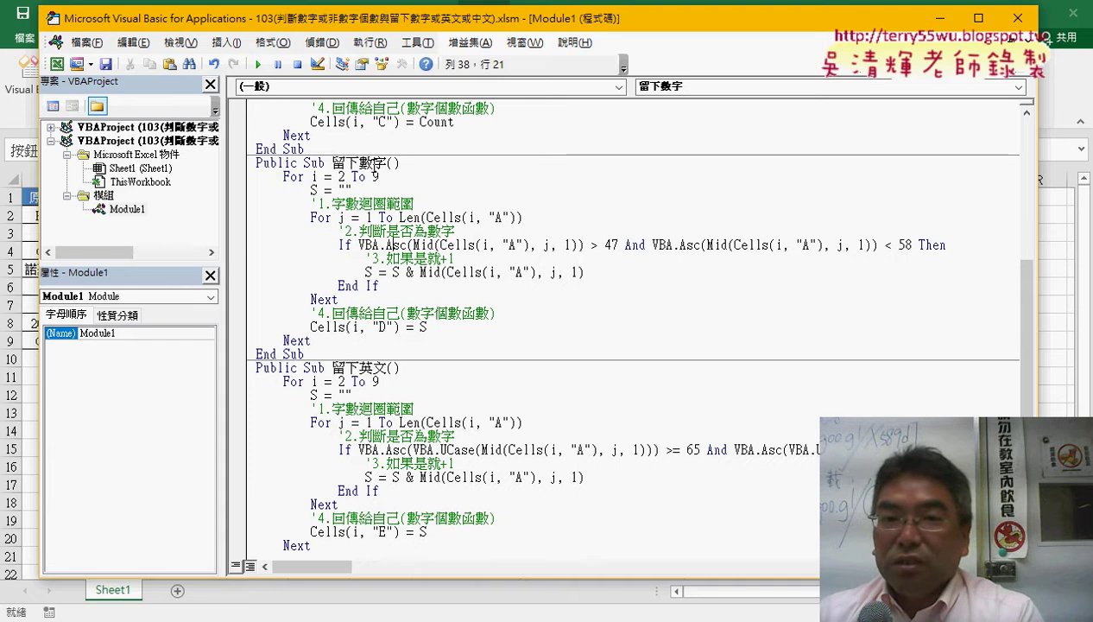
left_click_drag(212, 23, 381, 29)
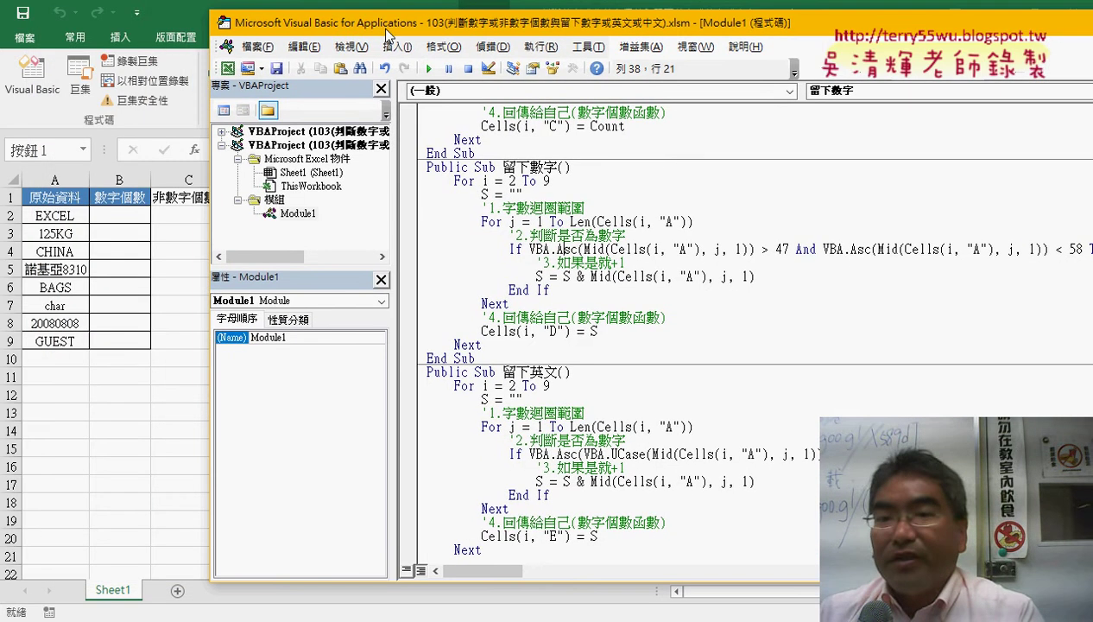
left_click(361, 48)
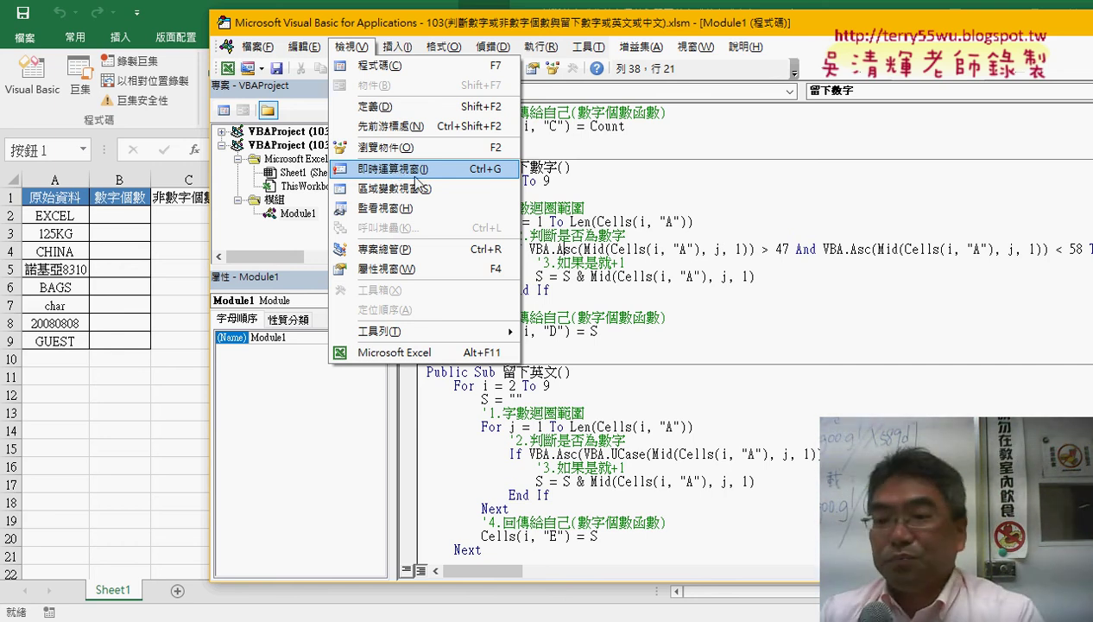
Open and enlarge the Immediate window and evaluate ? vba.Asc("E"), which returns 69.
left_click(418, 173)
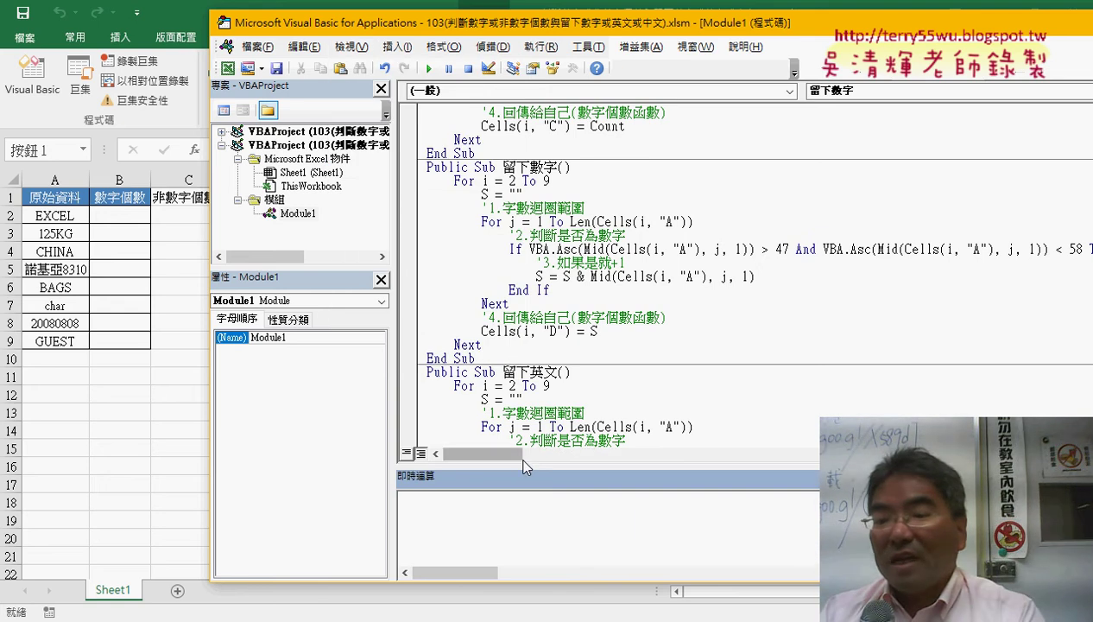
left_click_drag(524, 466, 519, 290)
type("?")
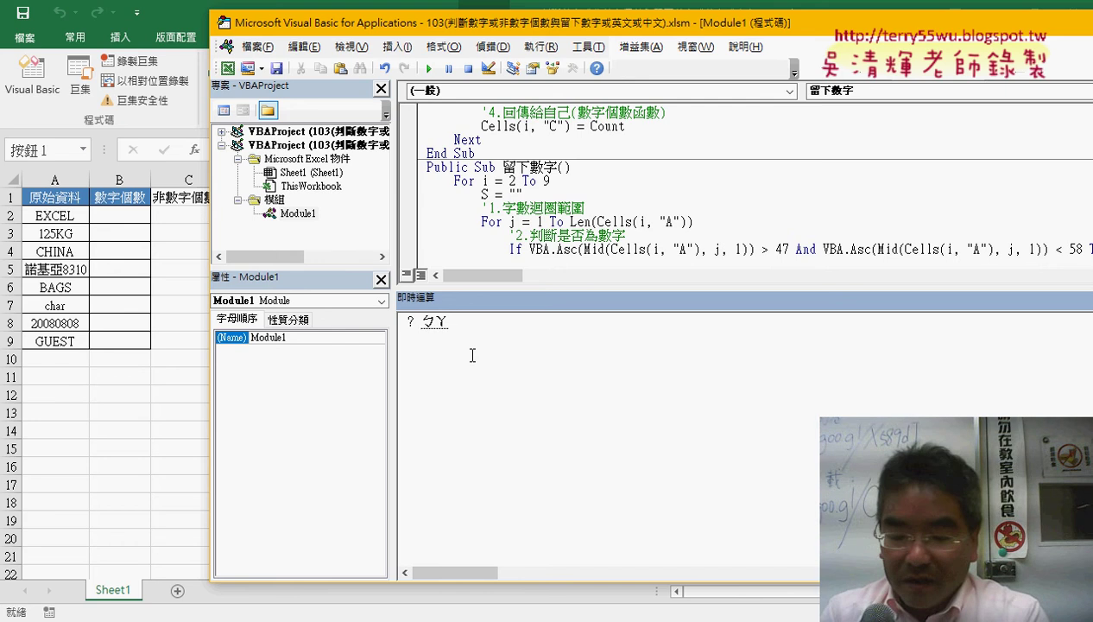
type("vba")
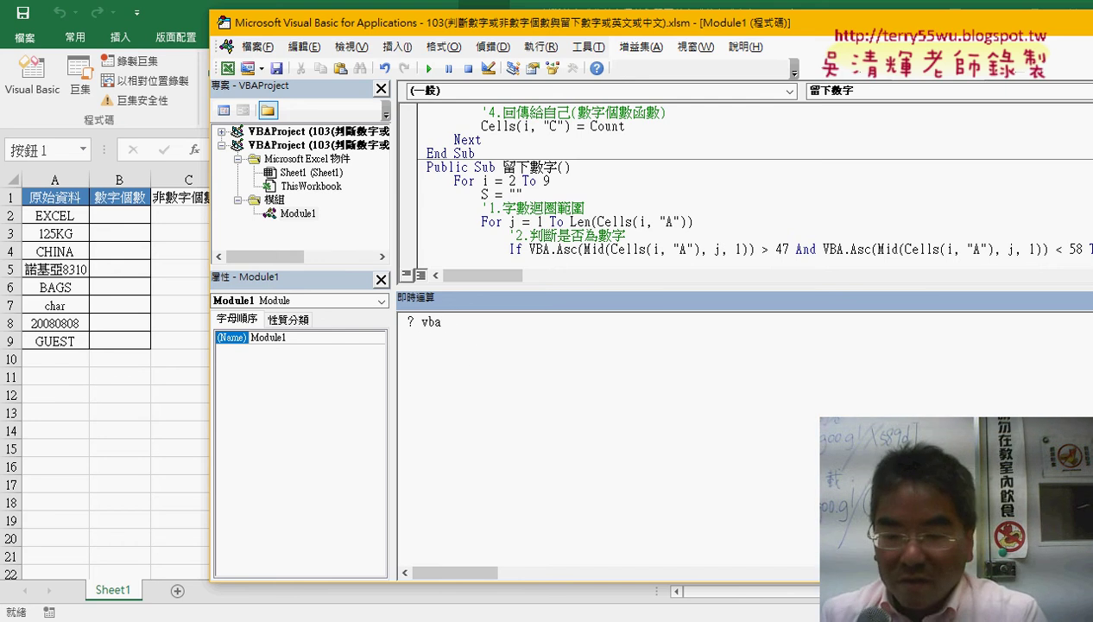
type(".")
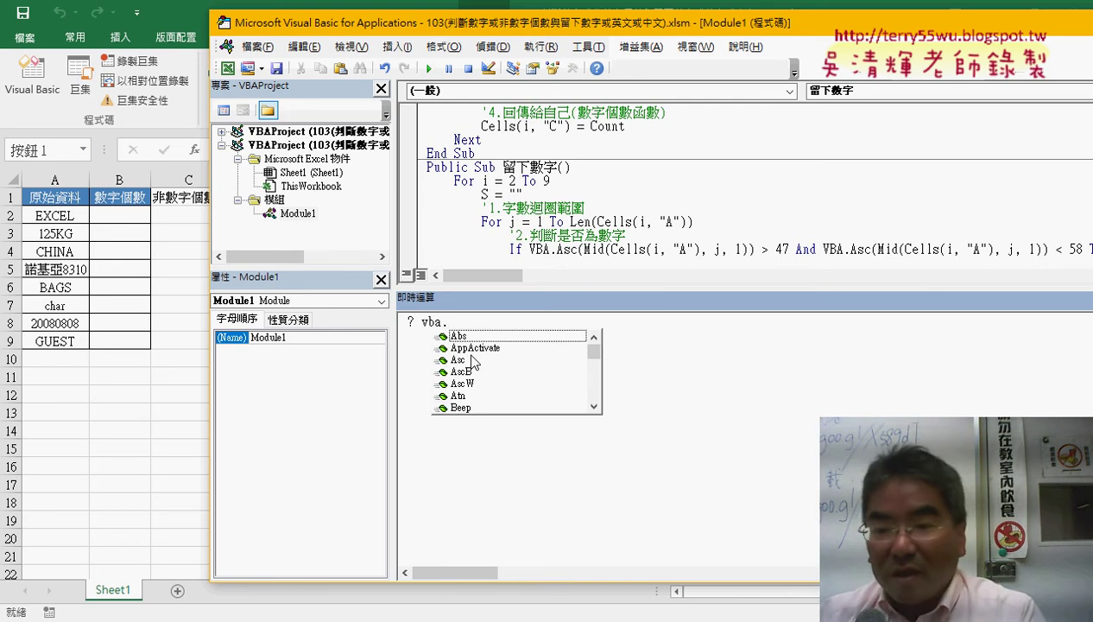
double_click(466, 360)
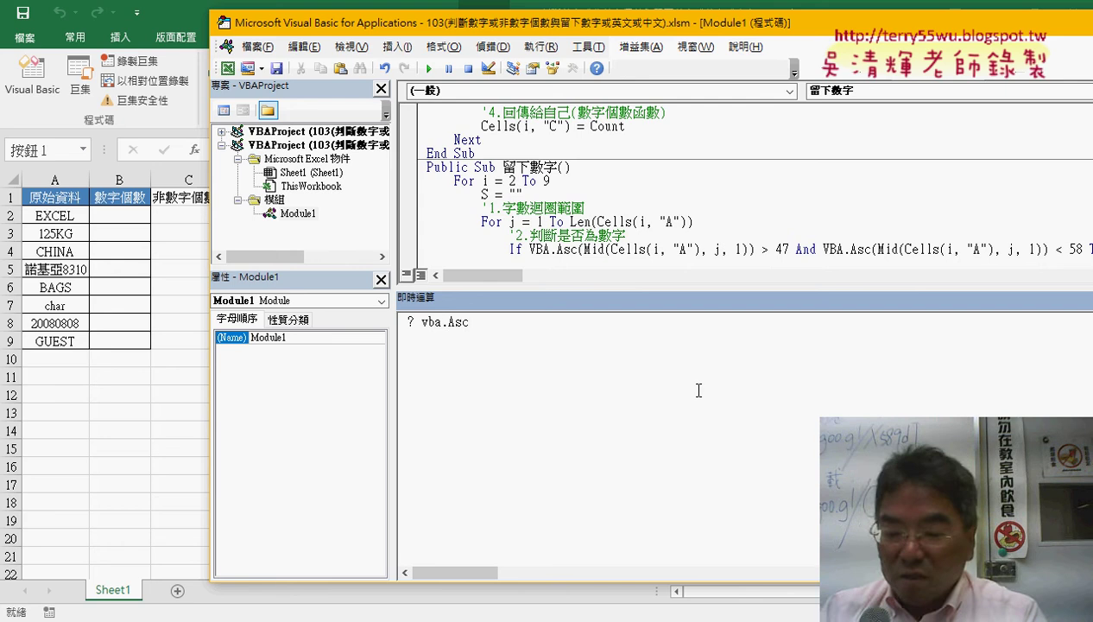
type("(")
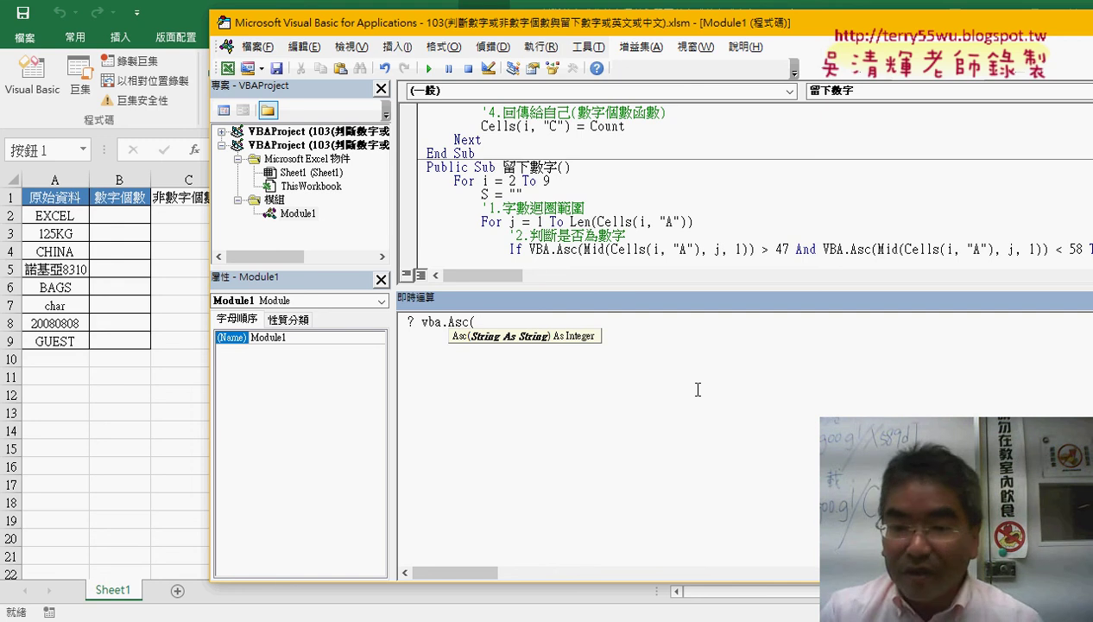
type("\"E")
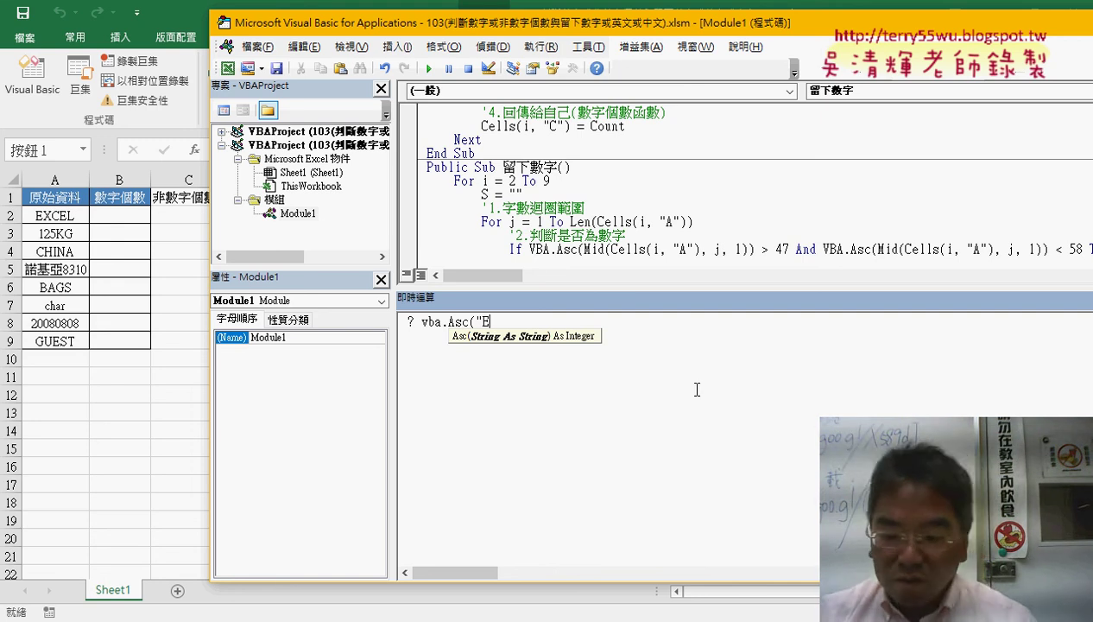
type("\")")
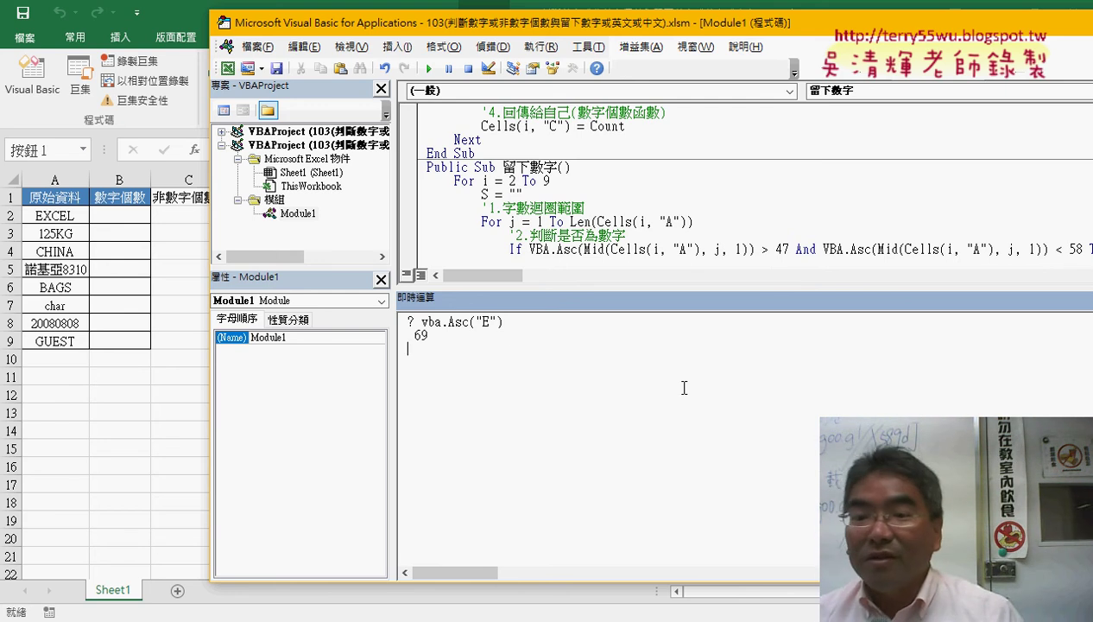
Change the test to vba.Asc("X") to get the character code 88.
double_click(485, 321)
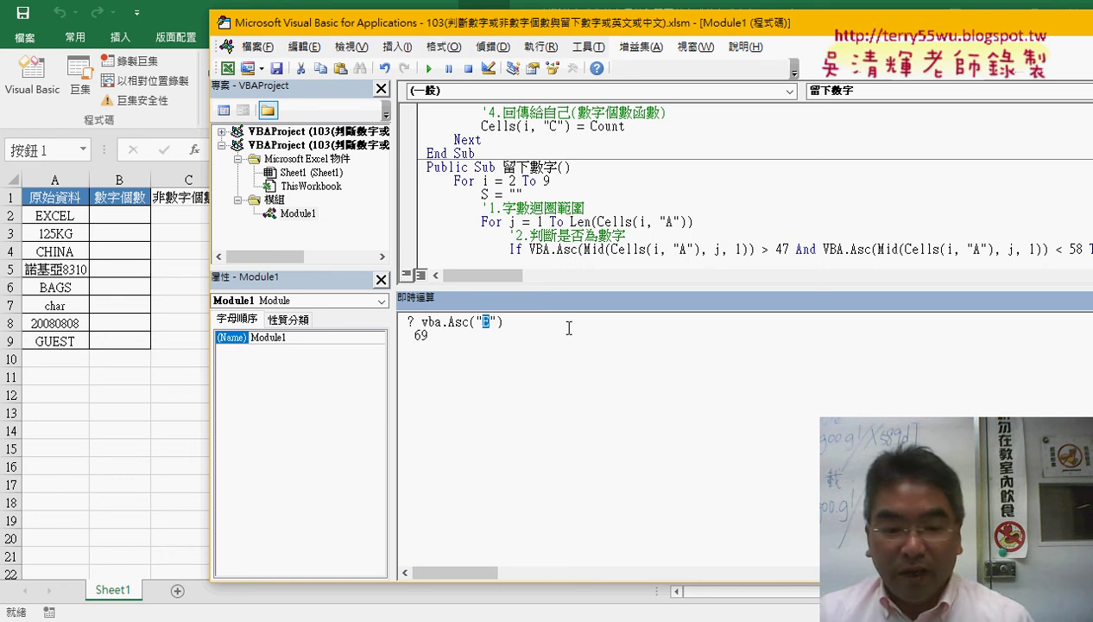
type("X")
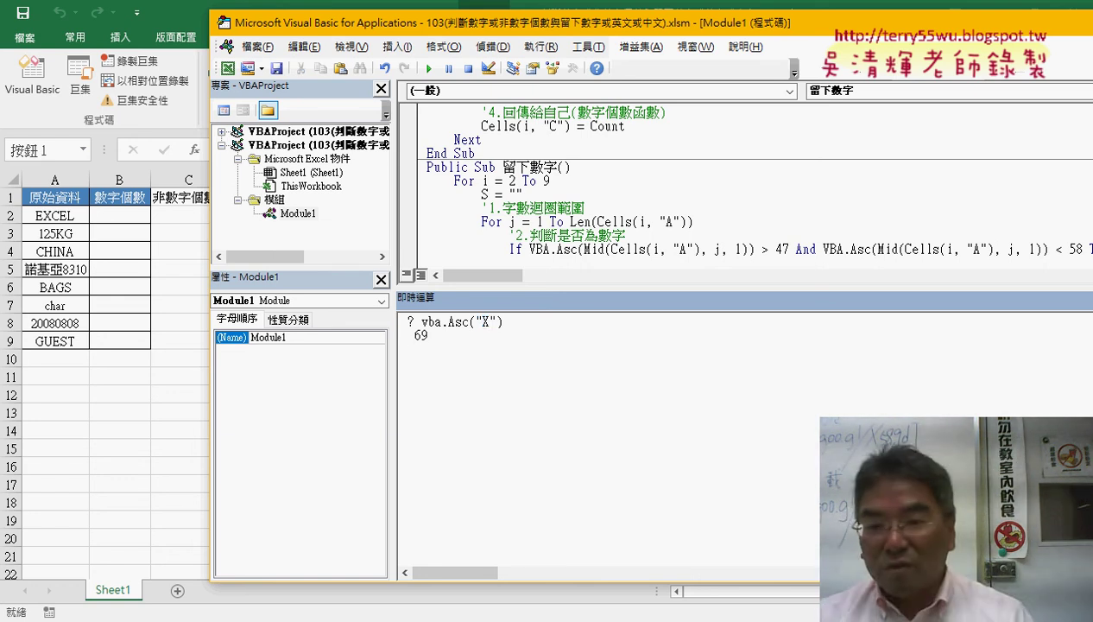
key("Return")
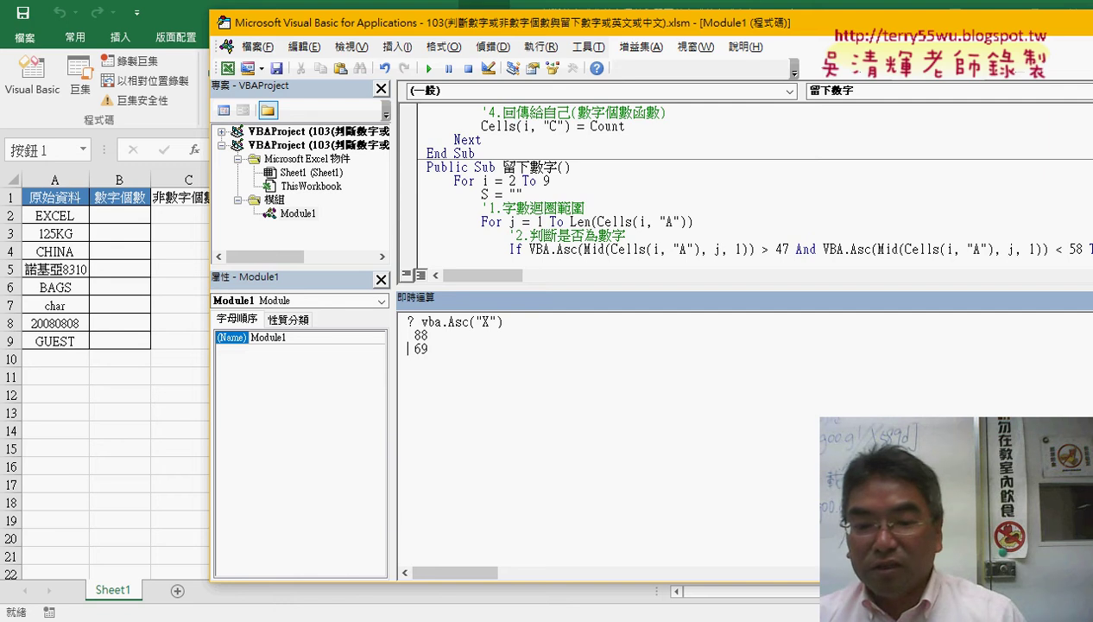
Show the ASCII code table in the 103_判斷數字或非數字個數 Google Docs notes.
left_click(272, 553)
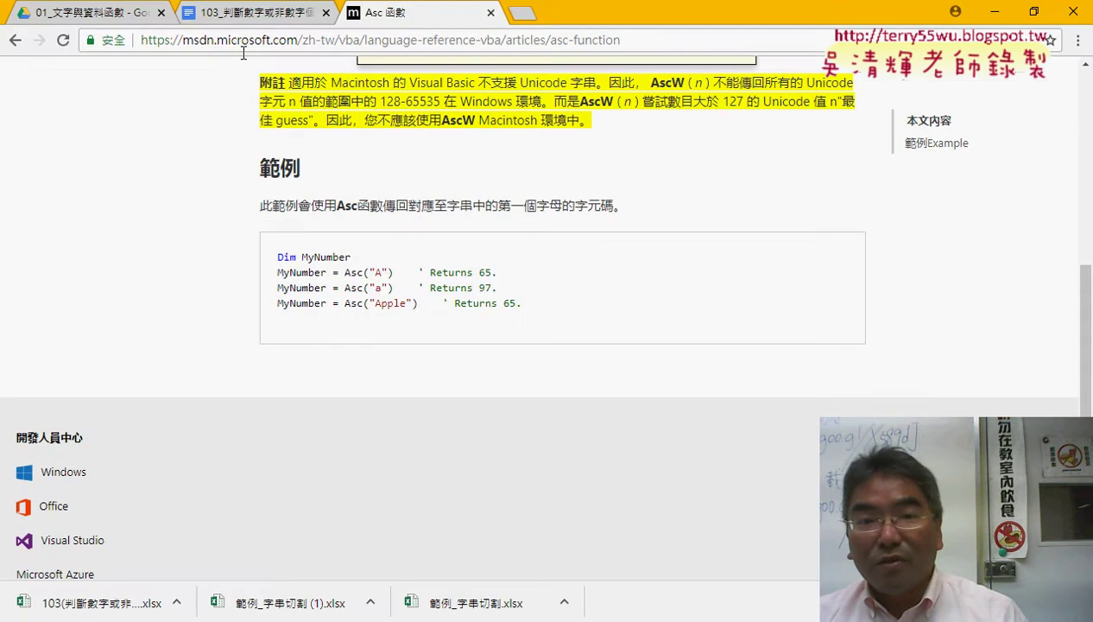
left_click(215, 13)
scroll(484, 310, "down", 3)
scroll(509, 345, "down", 3)
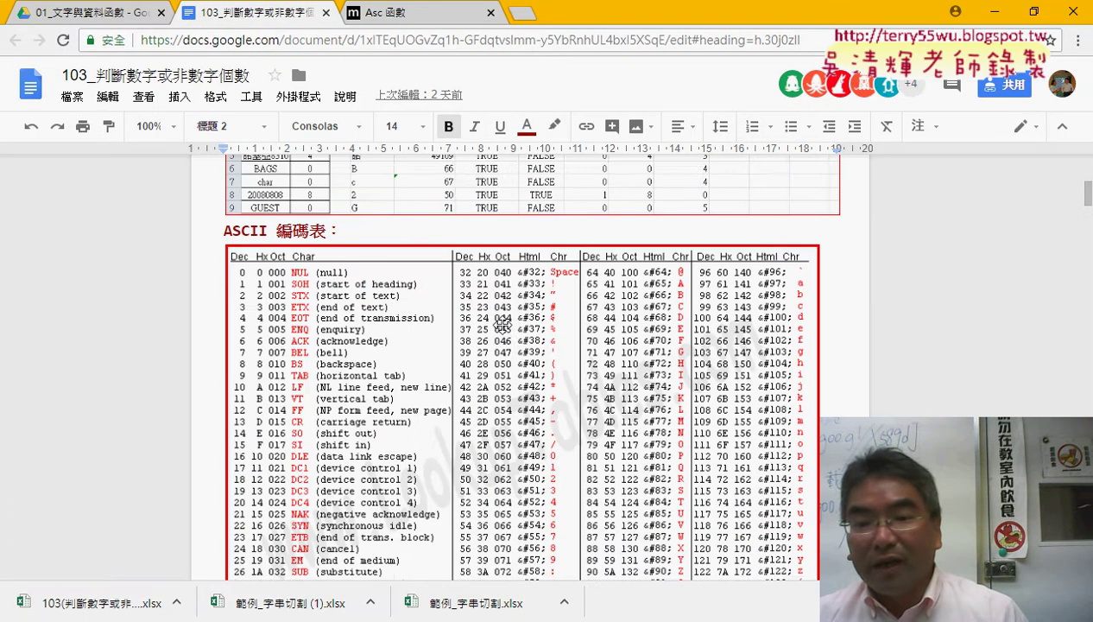
scroll(587, 389, "down", 2)
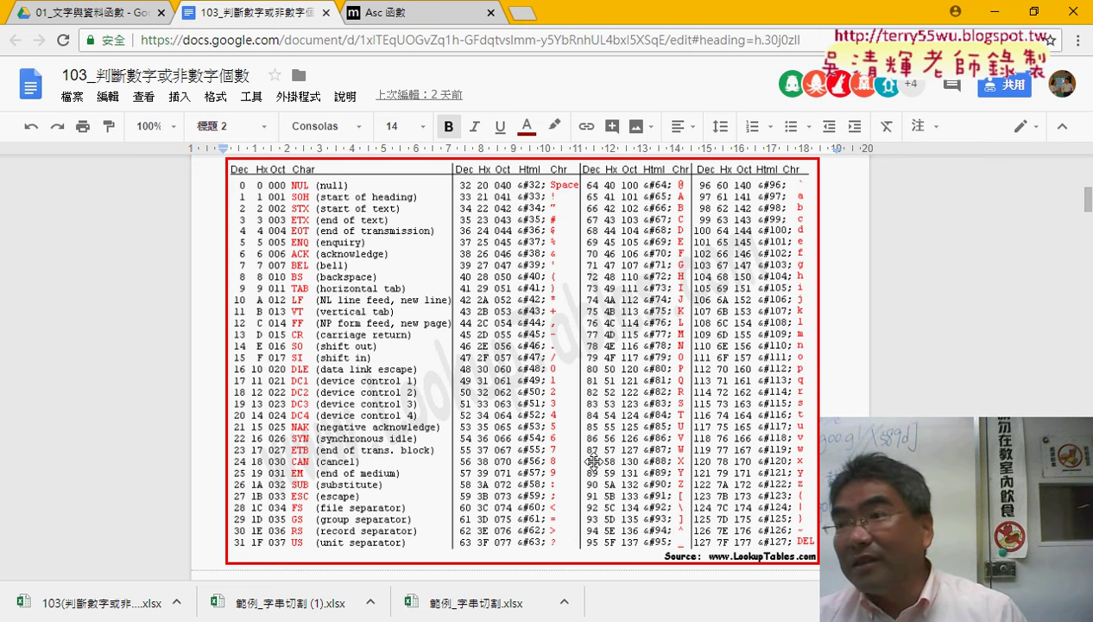
Evaluate vba.Asc("1") to get 49, then reopen the online Asc help article.
left_click(995, 12)
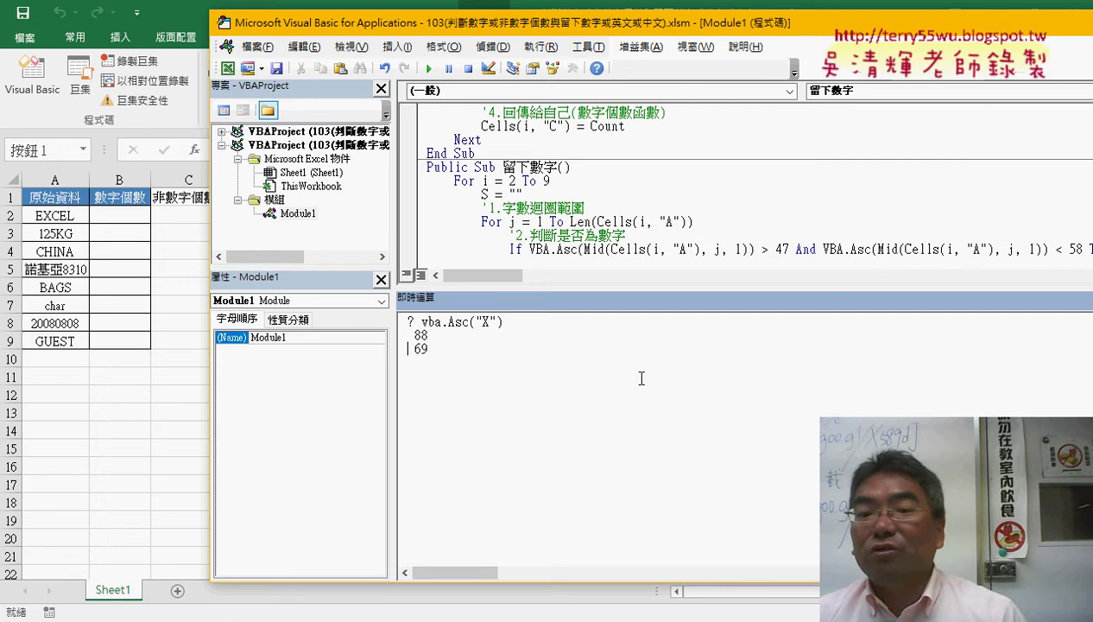
double_click(486, 321)
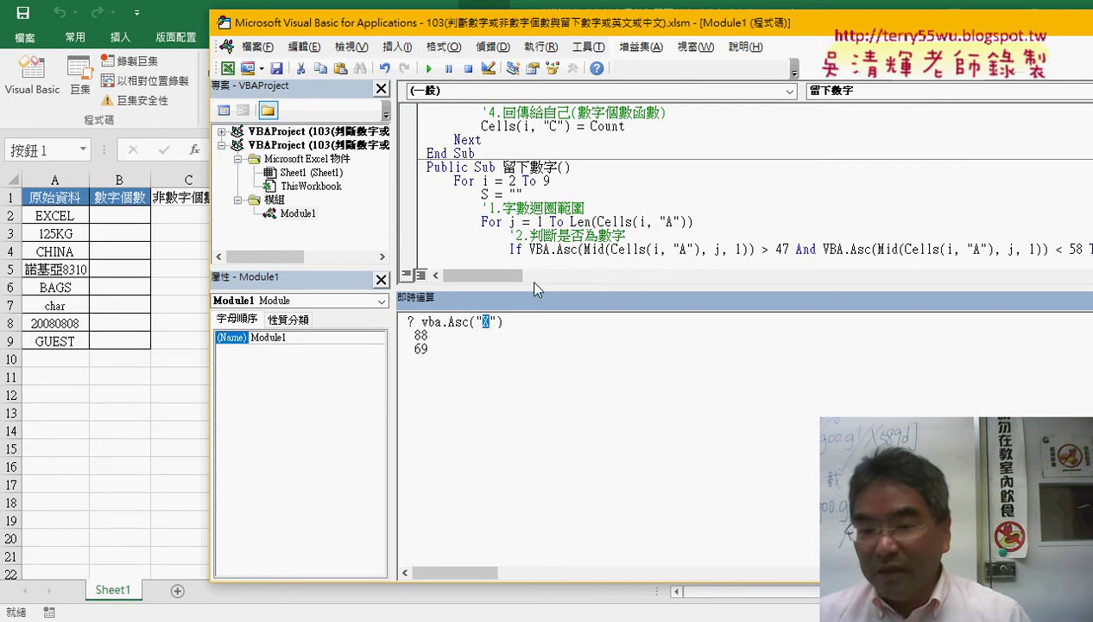
type("1")
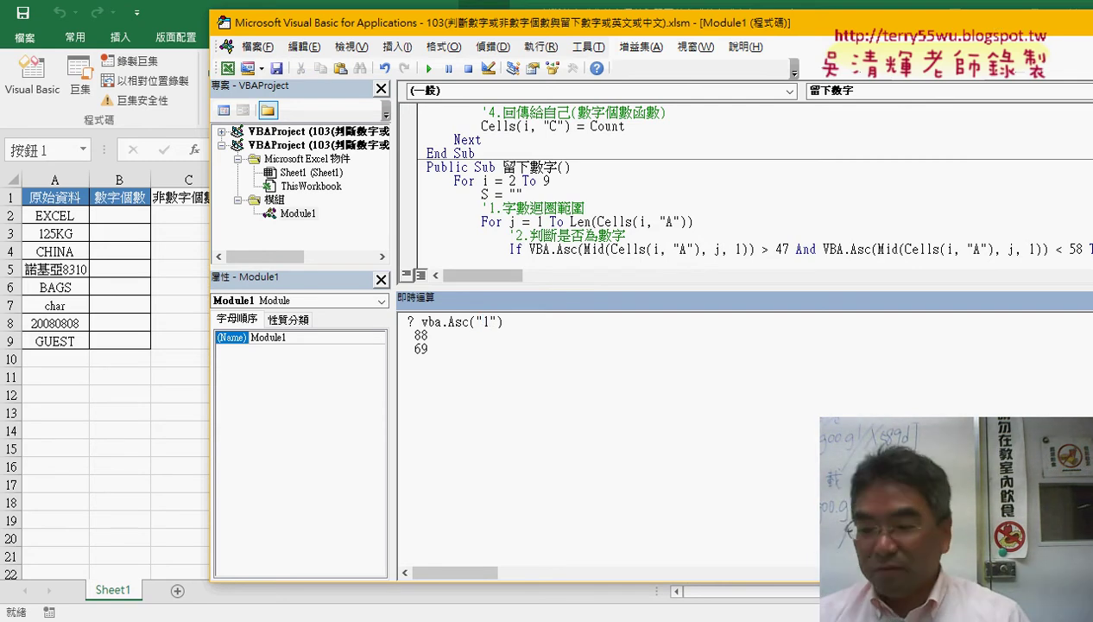
key("Return")
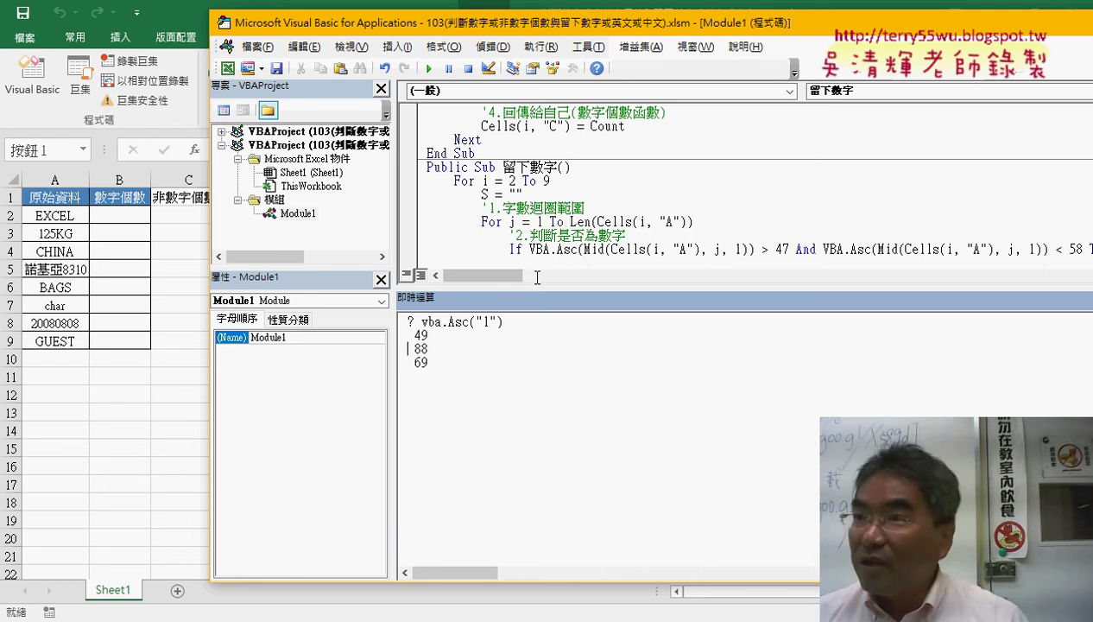
left_click(450, 322)
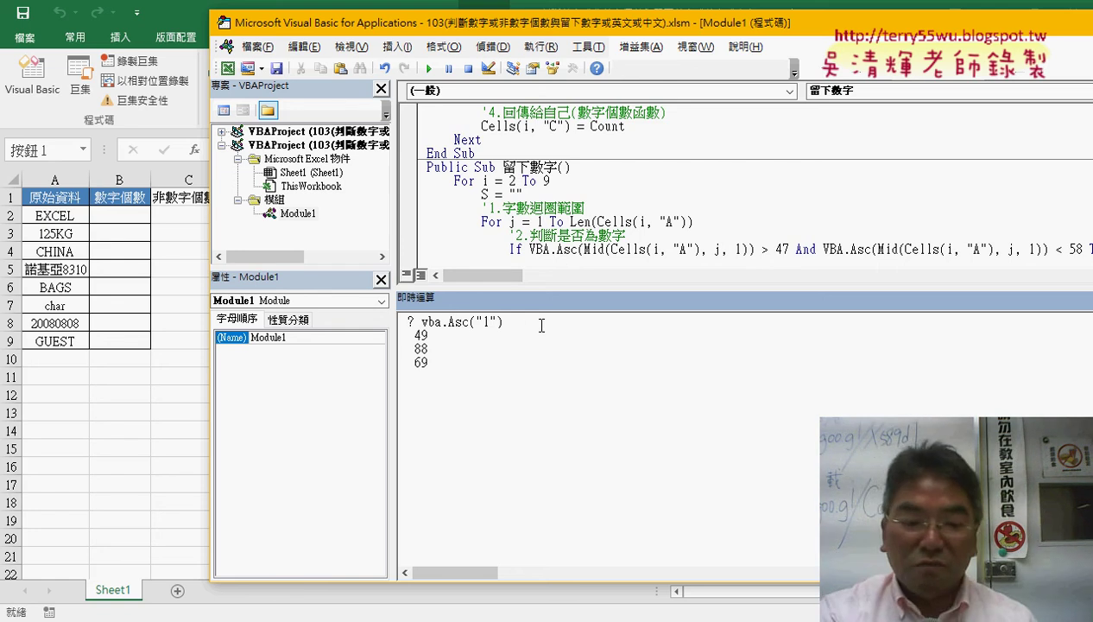
key("F1")
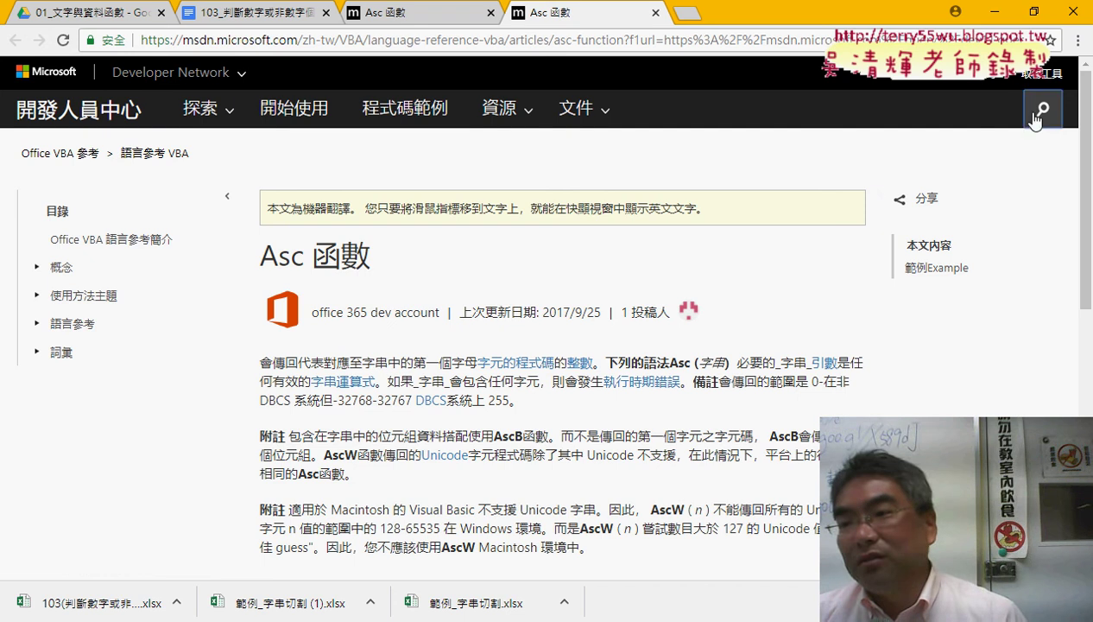
Close the duplicate Asc tab and browse the VBA functions list down to UCase.
left_click(1042, 108)
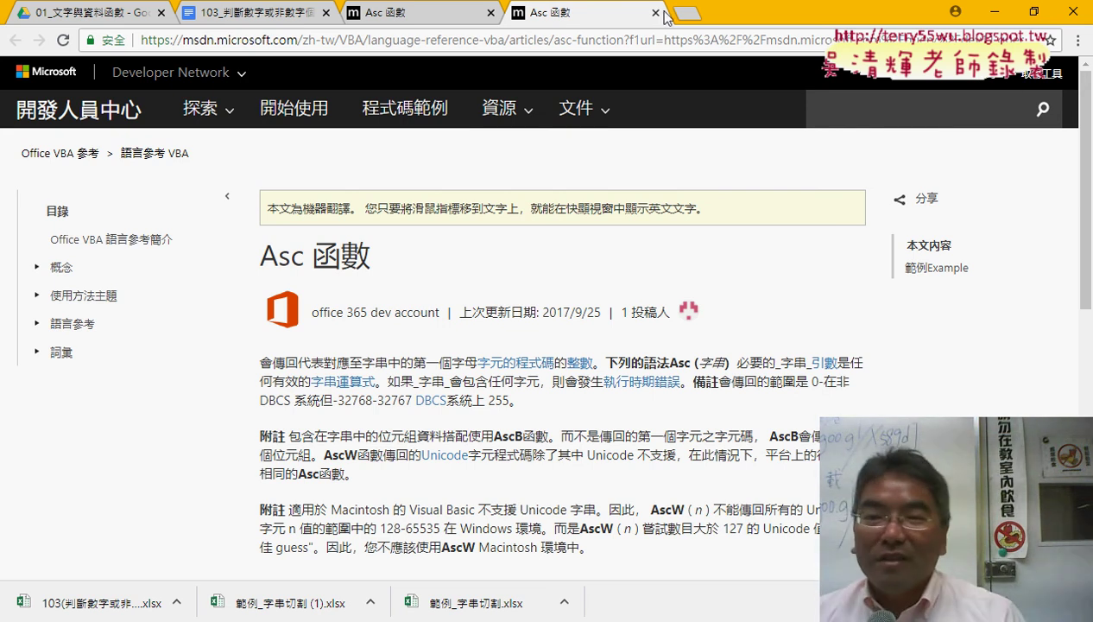
scroll(553, 346, "down", 5)
left_click(14, 40)
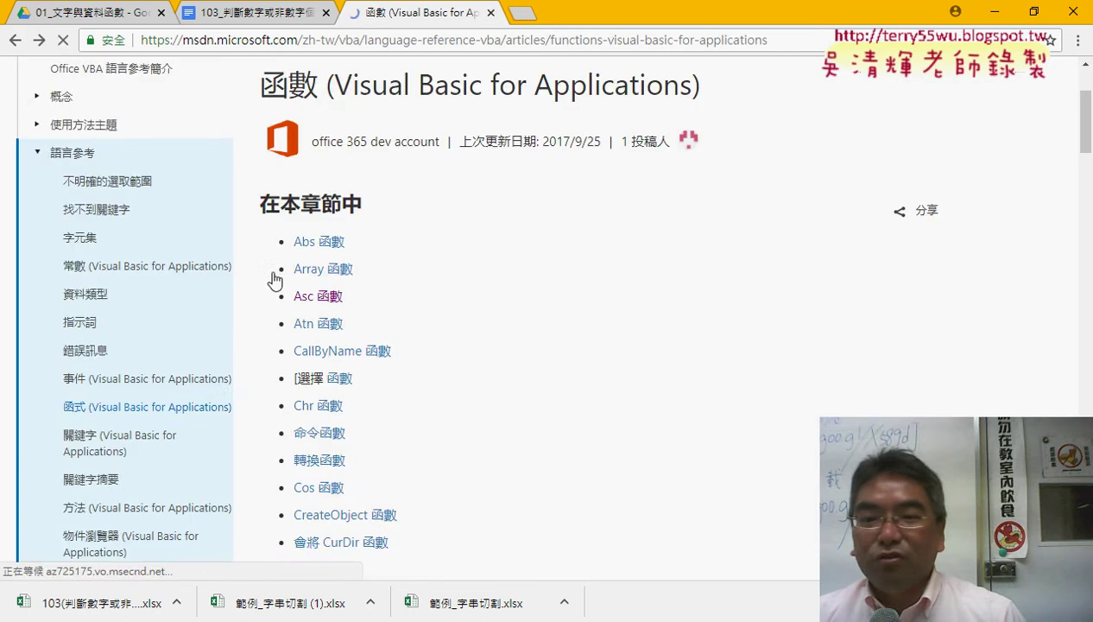
scroll(620, 382, "down", 1)
scroll(619, 383, "down", 2)
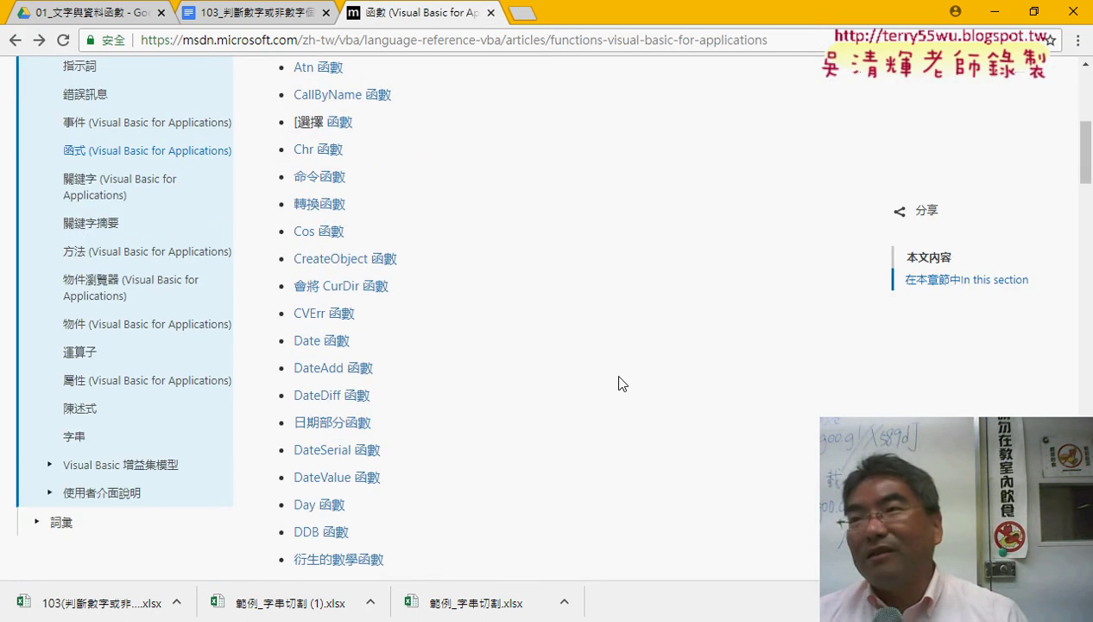
scroll(618, 383, "down", 2)
scroll(618, 383, "down", 3)
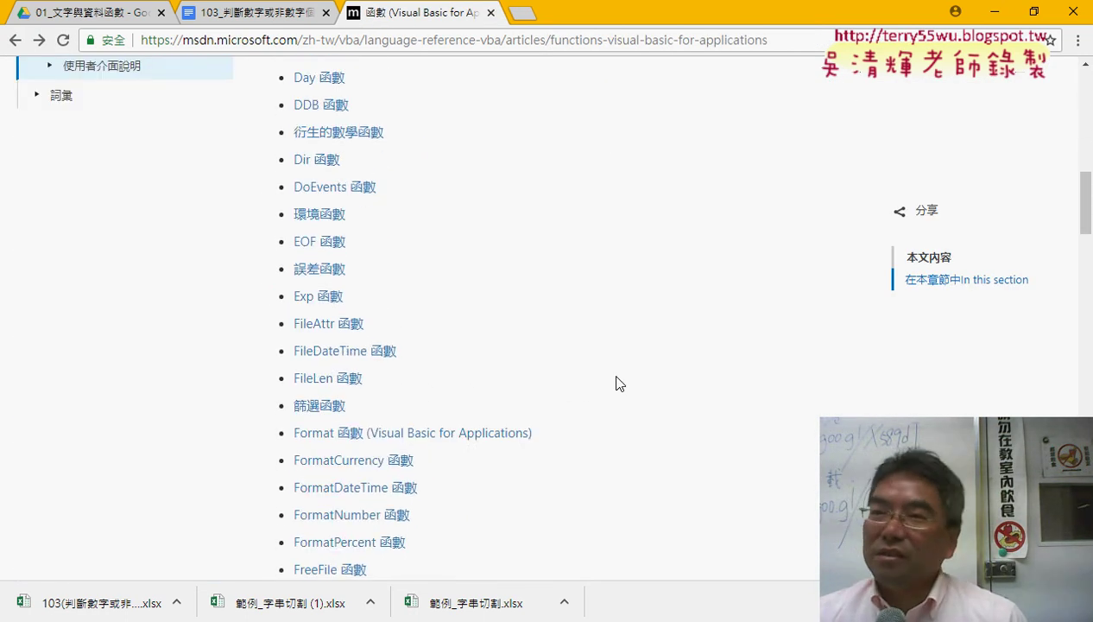
scroll(617, 383, "down", 2)
scroll(617, 383, "down", 2)
scroll(619, 382, "down", 2)
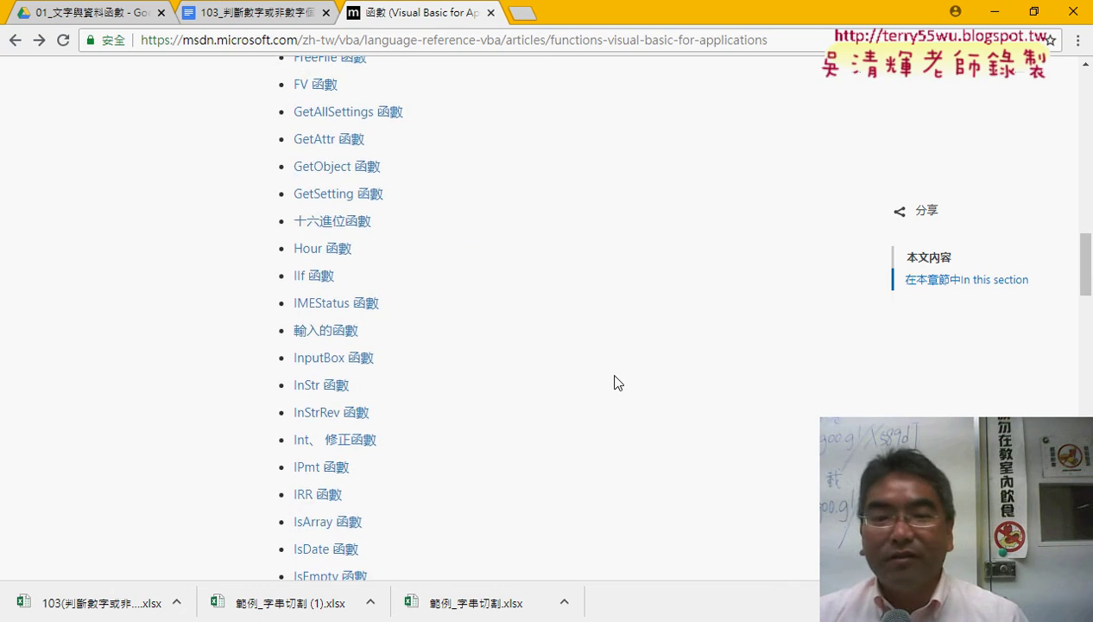
scroll(619, 382, "down", 2)
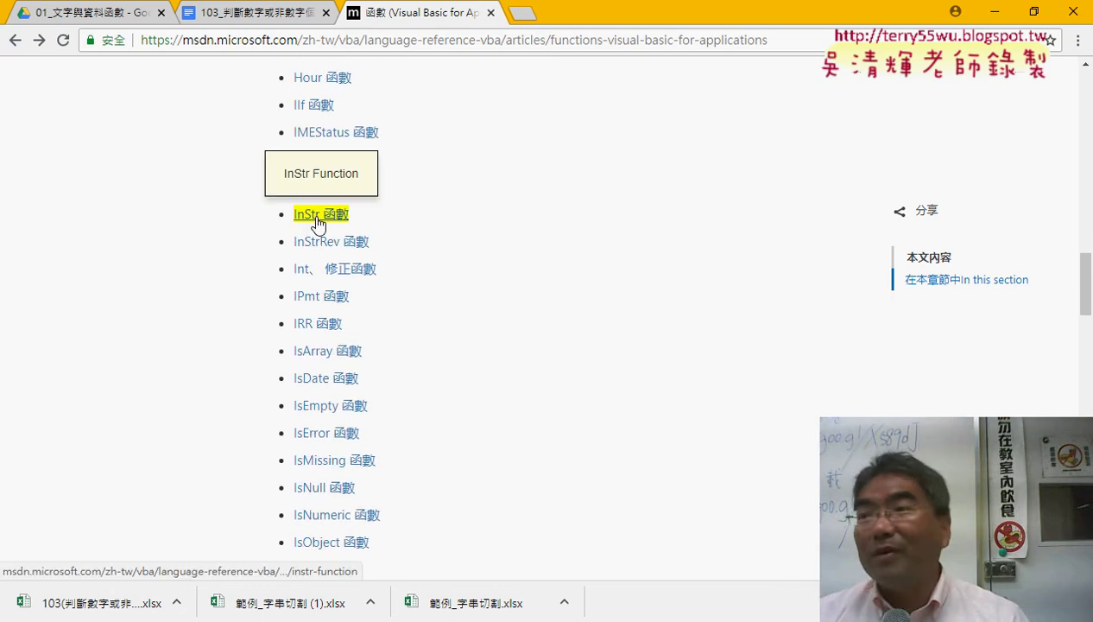
scroll(588, 302, "down", 1)
scroll(593, 308, "down", 1)
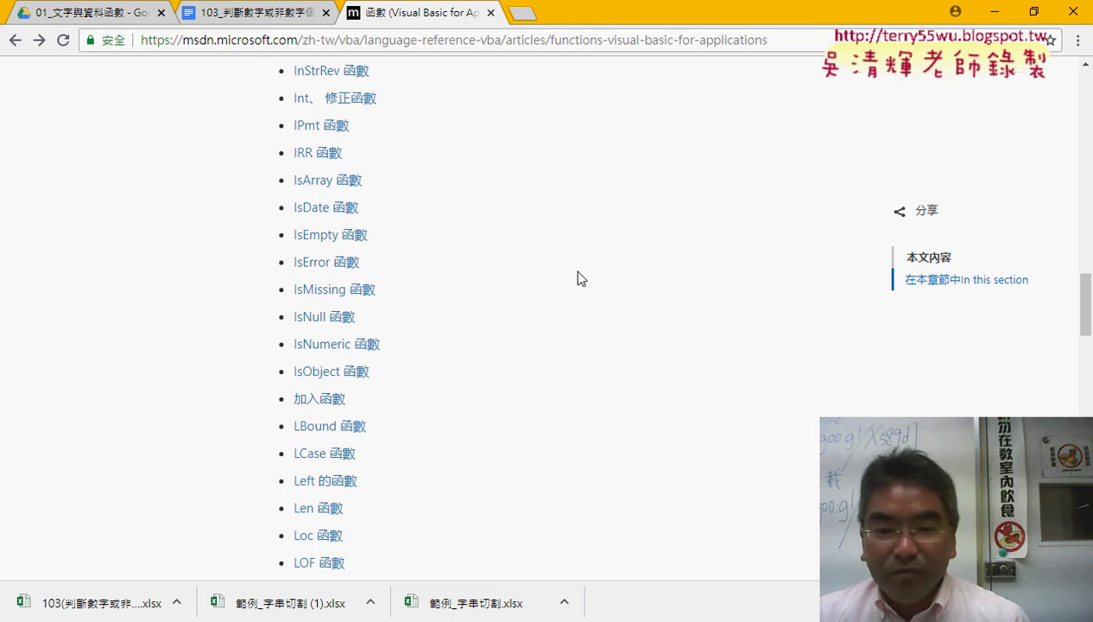
scroll(577, 272, "down", 3)
scroll(577, 271, "down", 1)
scroll(581, 271, "down", 3)
scroll(580, 271, "down", 2)
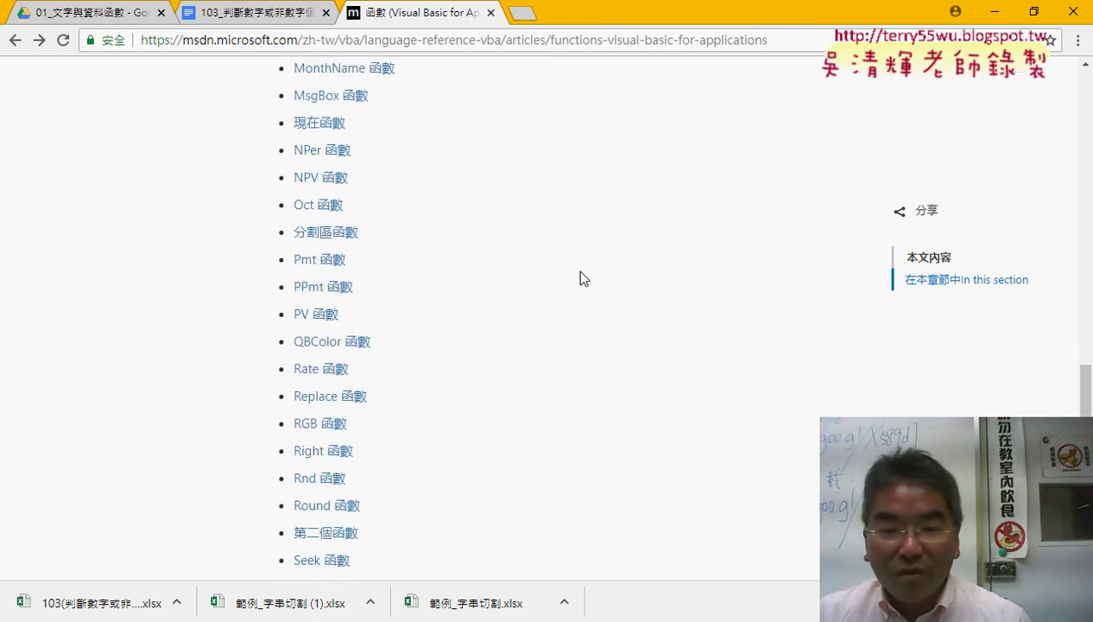
scroll(580, 278, "down", 2)
scroll(580, 277, "down", 3)
scroll(583, 278, "down", 2)
scroll(583, 277, "down", 2)
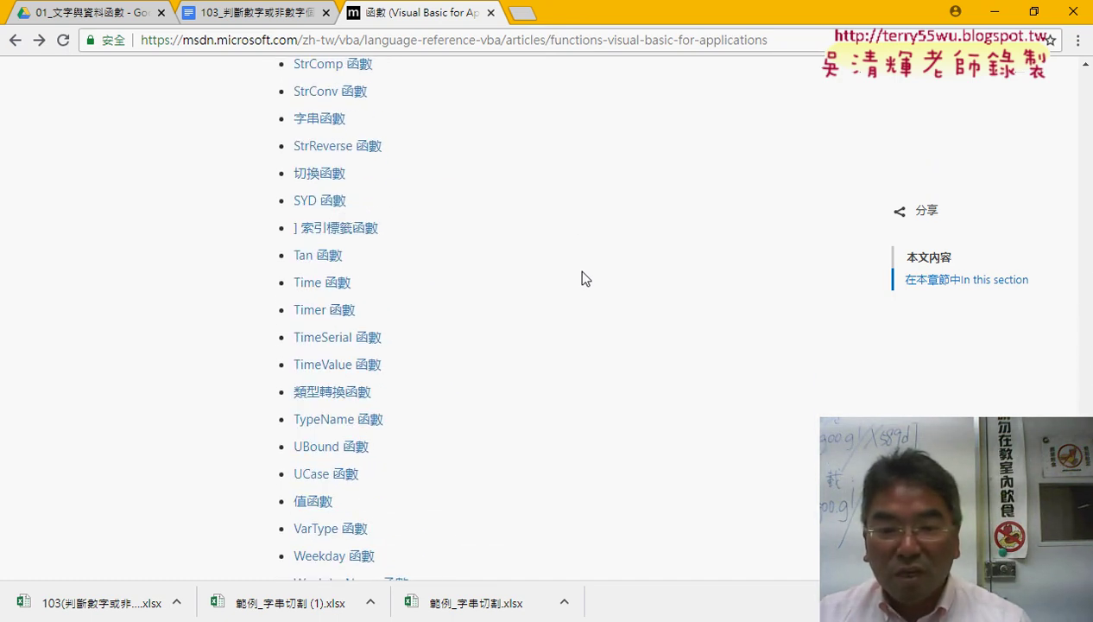
scroll(586, 278, "down", 2)
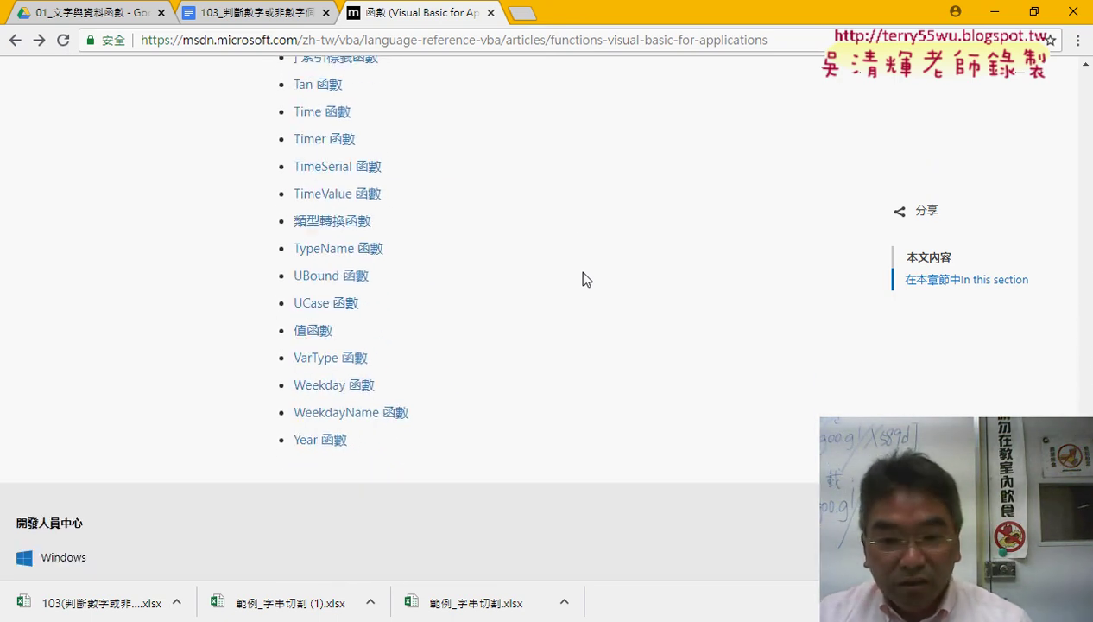
Read the UCase example returning HELLO WORLD 1234, then return to the VBA editor.
left_click(346, 306)
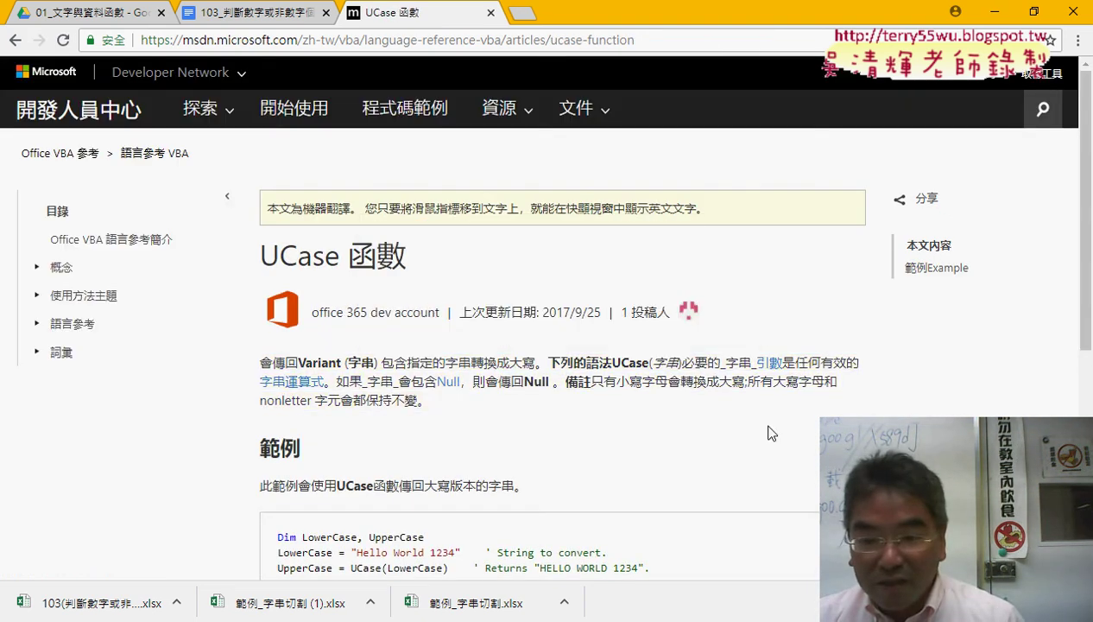
scroll(767, 431, "down", 2)
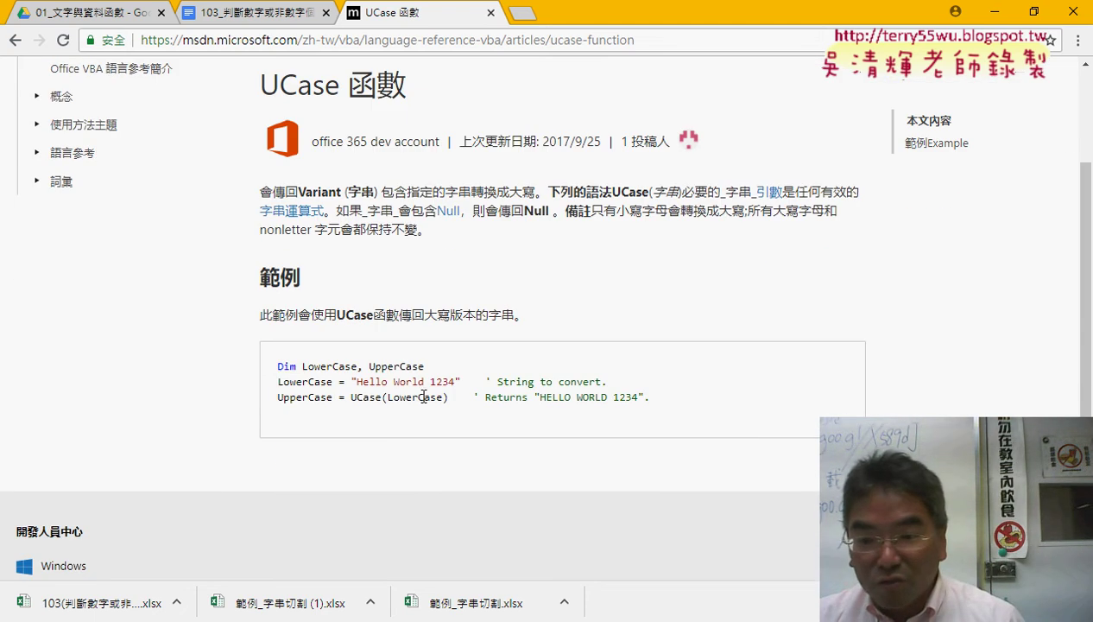
left_click_drag(650, 397, 517, 393)
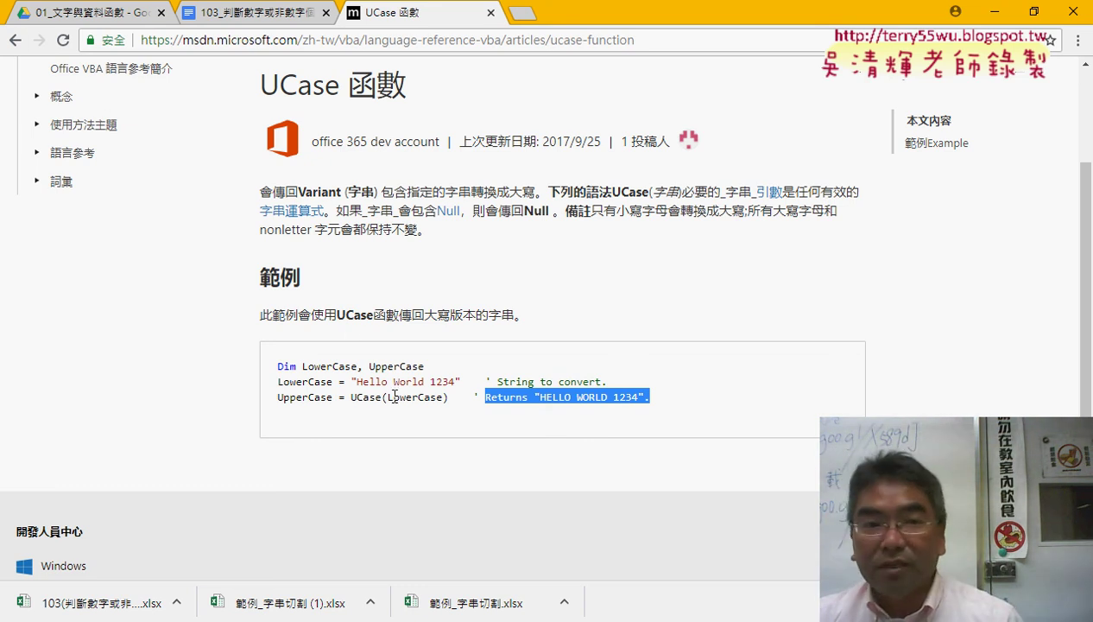
left_click(15, 39)
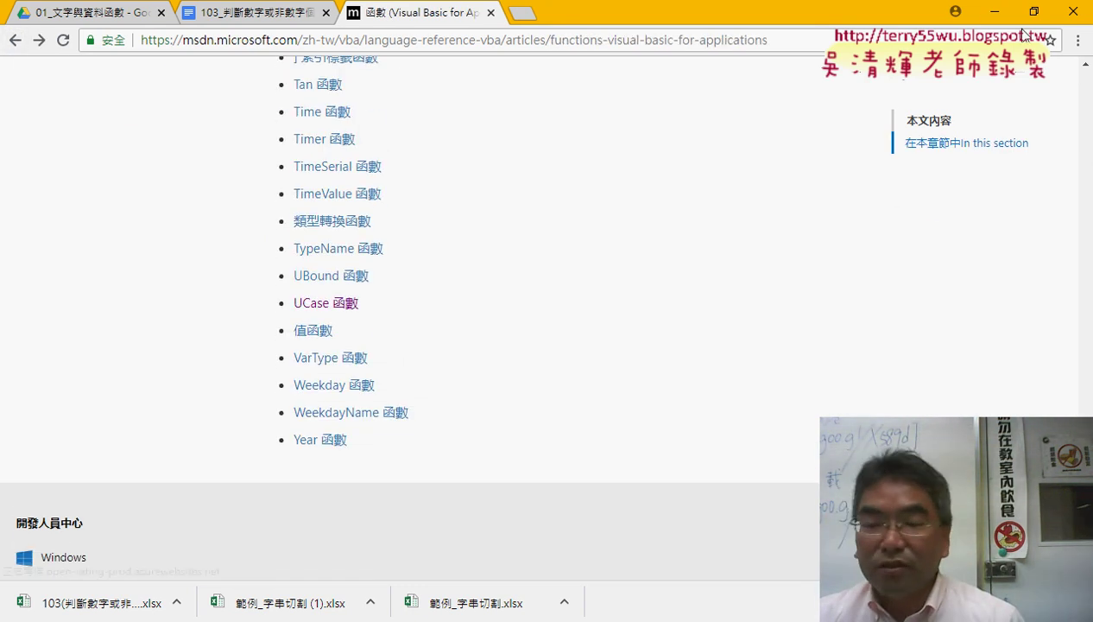
left_click(995, 14)
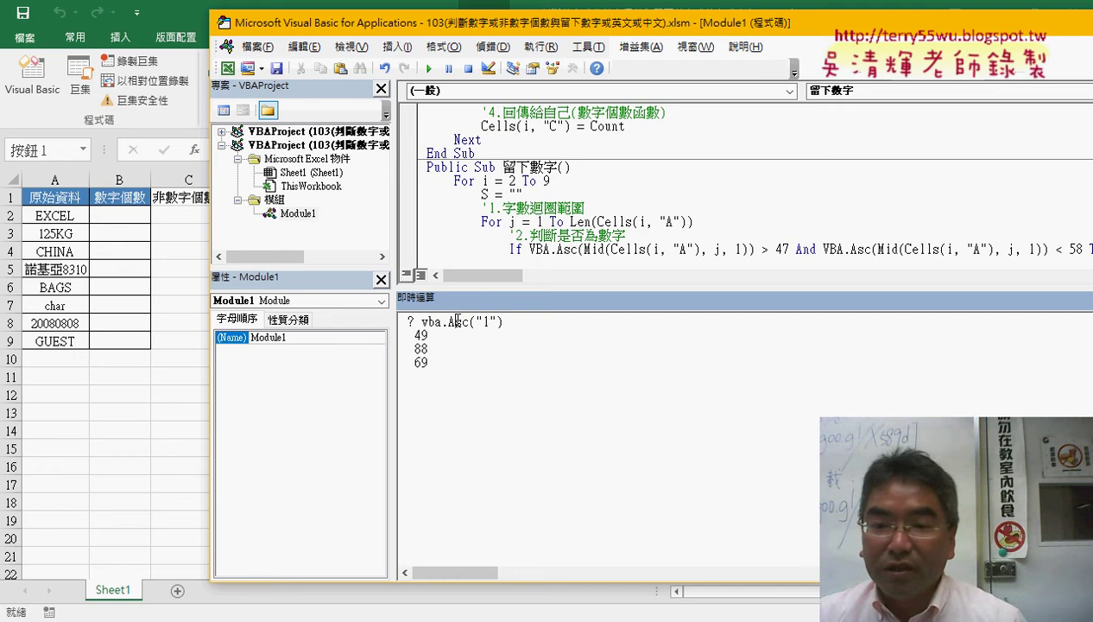
Replace the Asc test with ? vba.UCase("c"), which returns C.
left_click_drag(490, 322, 482, 320)
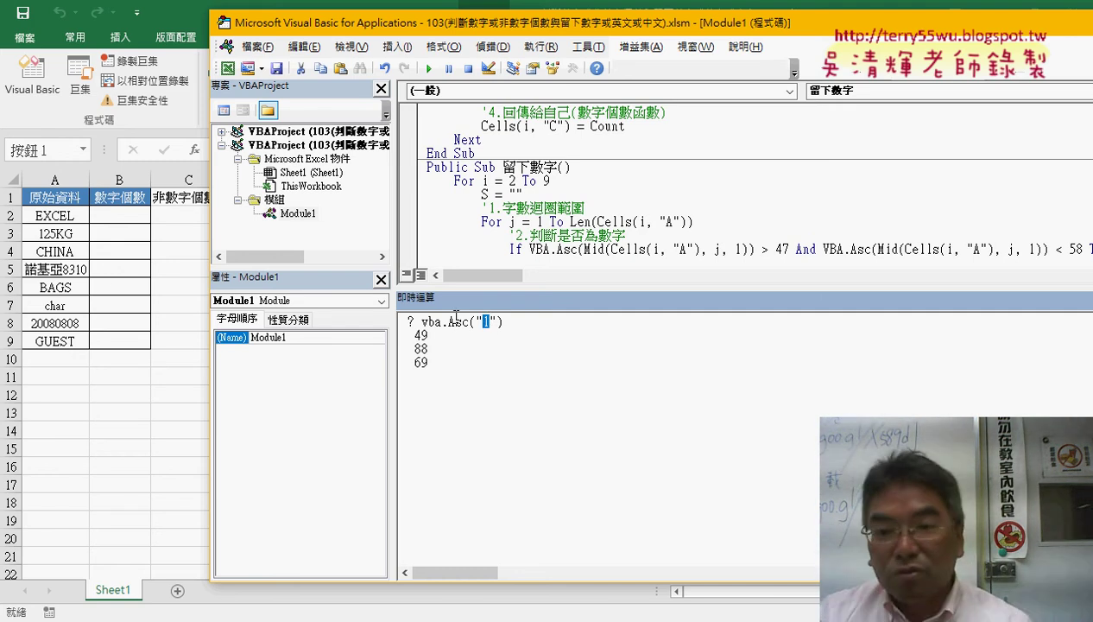
left_click_drag(442, 321, 646, 335)
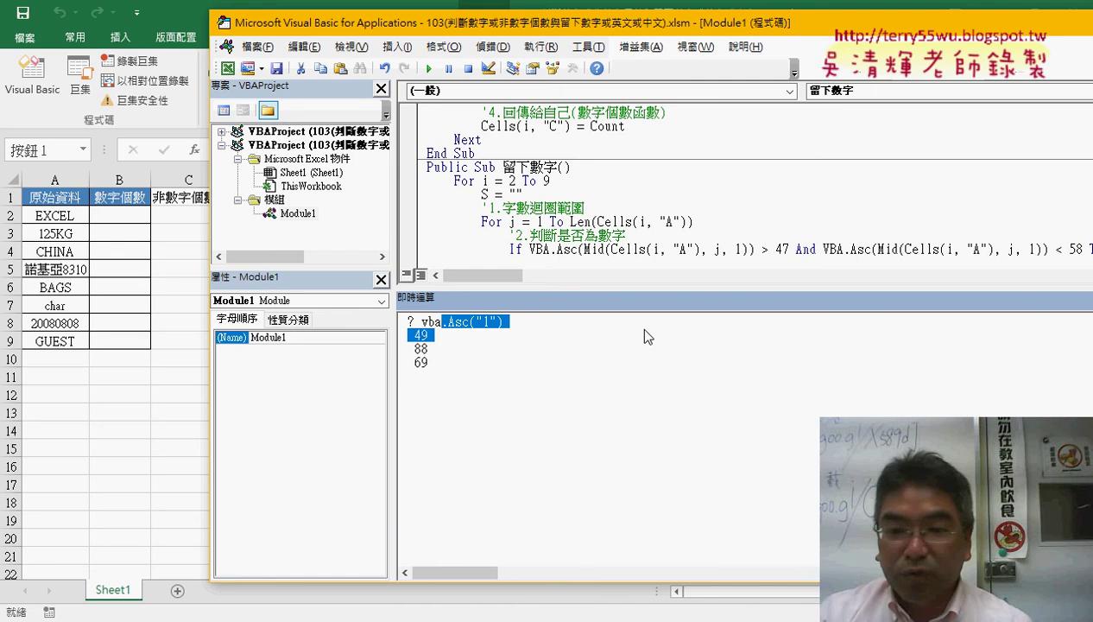
left_click(535, 336)
mouse_move(507, 321)
left_mouse_down()
mouse_move(444, 330)
mouse_move(440, 322)
left_mouse_up()
type(".")
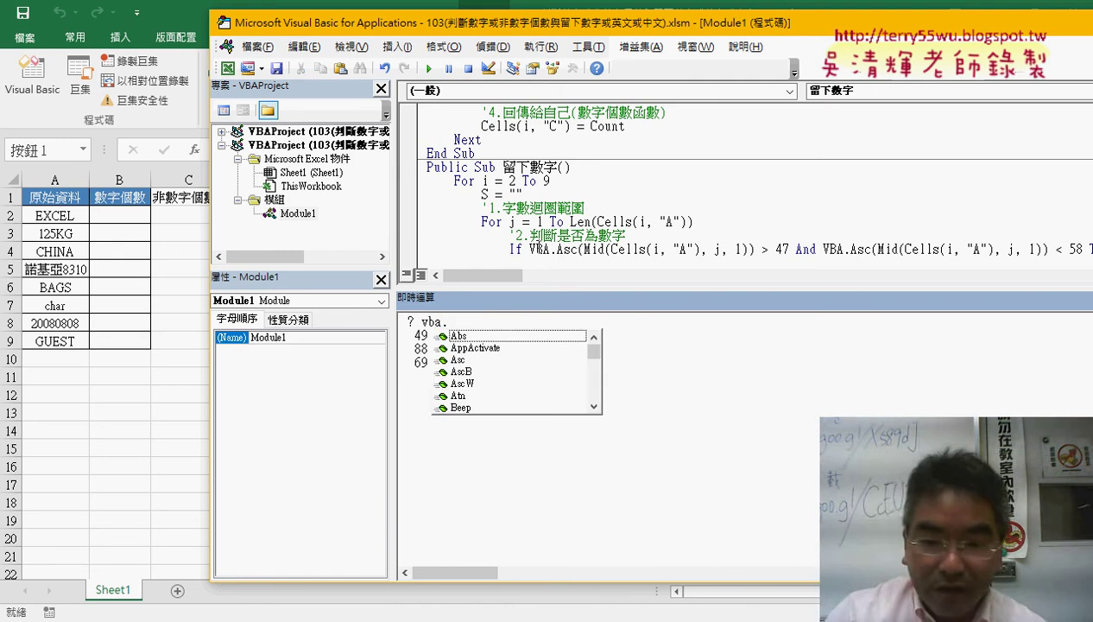
type("u")
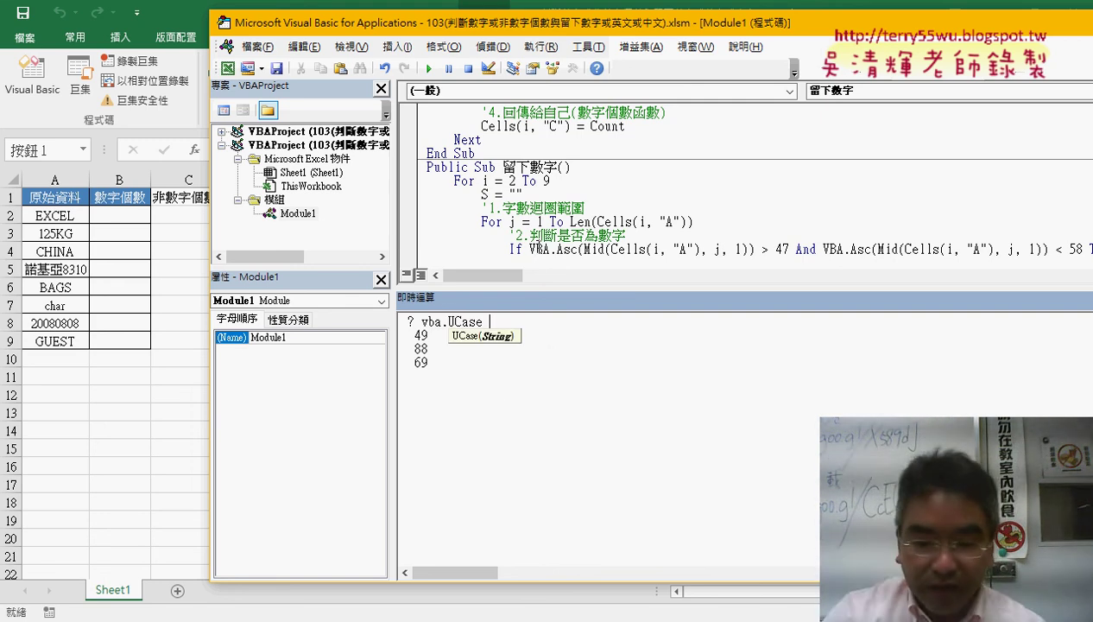
type(" (")
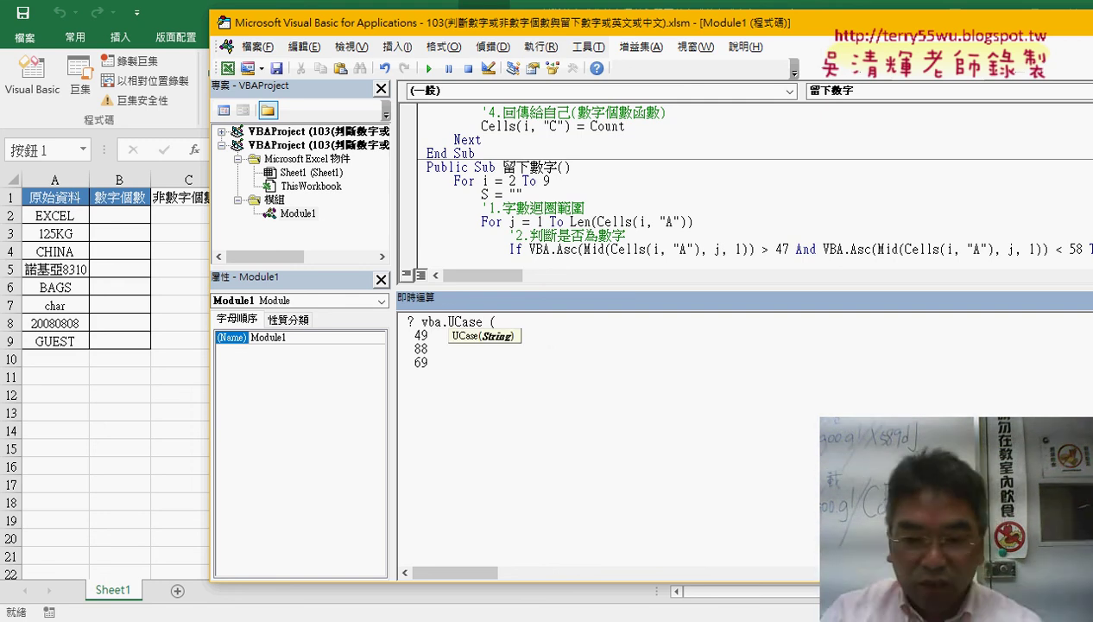
type("\"c")
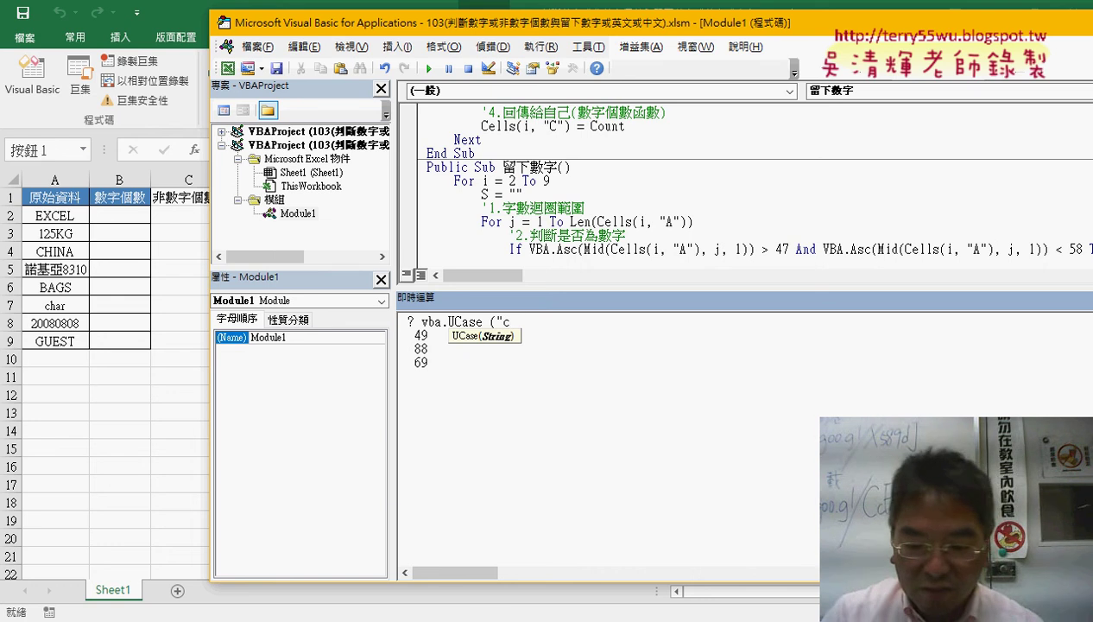
type(")")
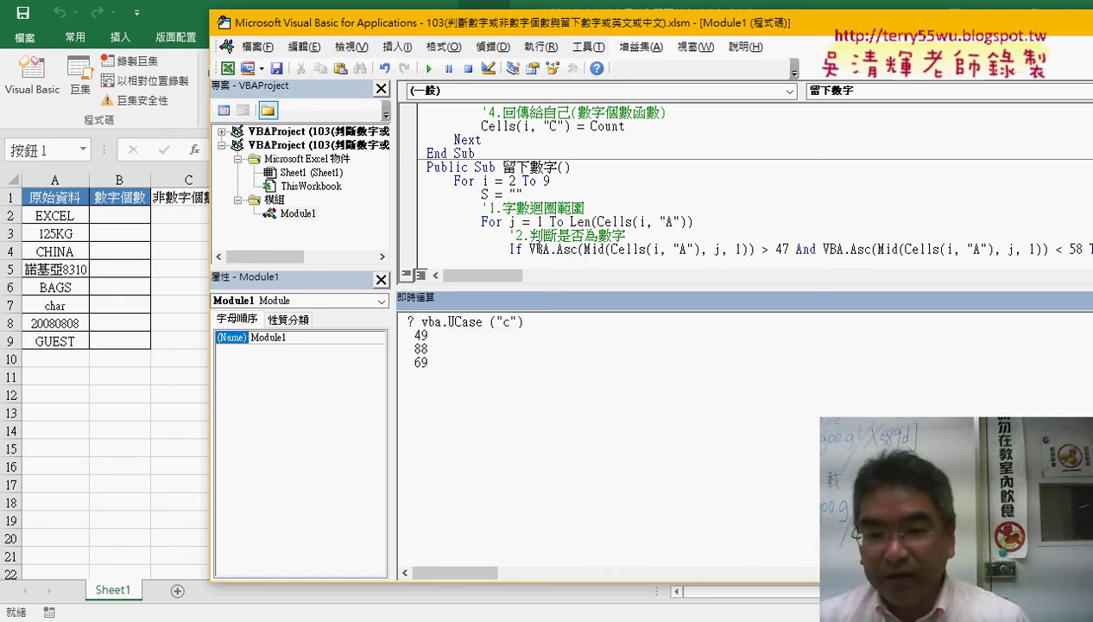
key("Return")
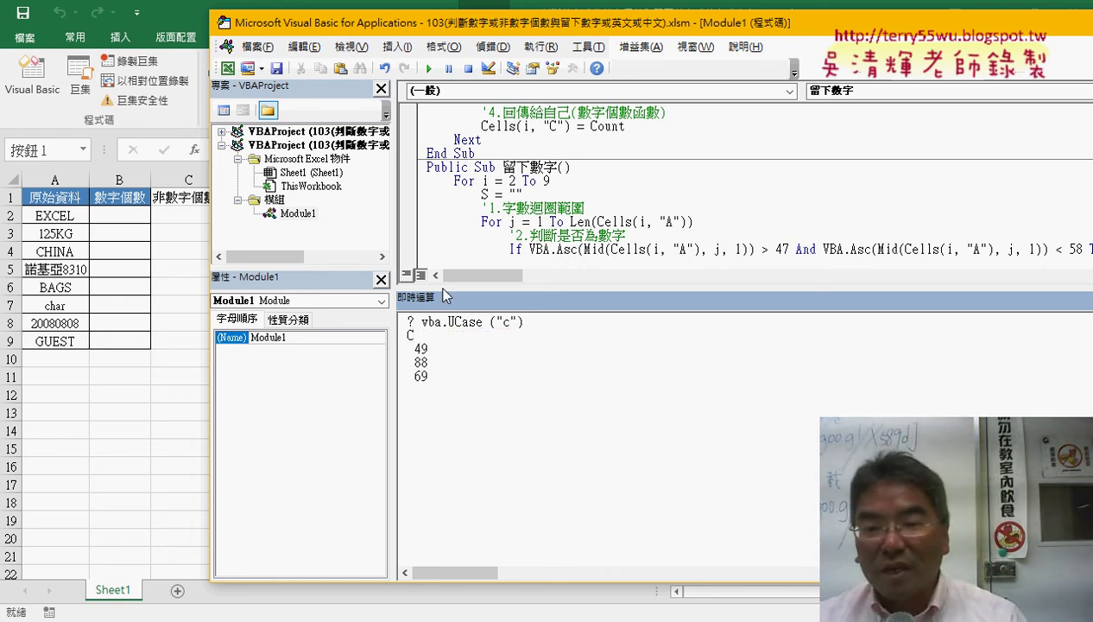
double_click(411, 335)
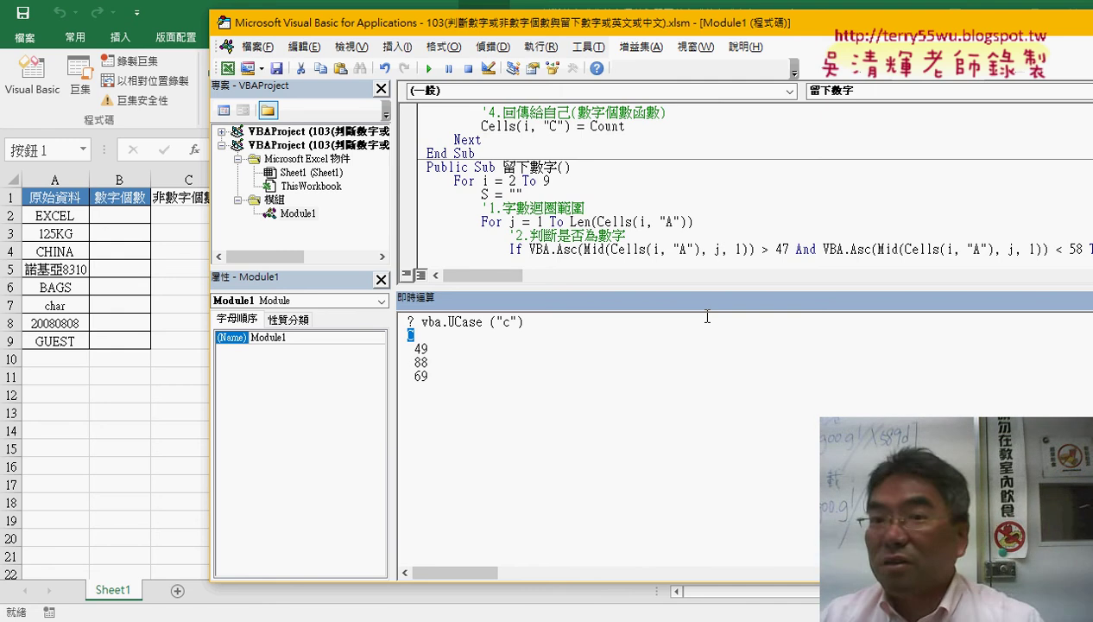
Close the Immediate window and the VBA editor to return to Excel.
left_click(351, 46)
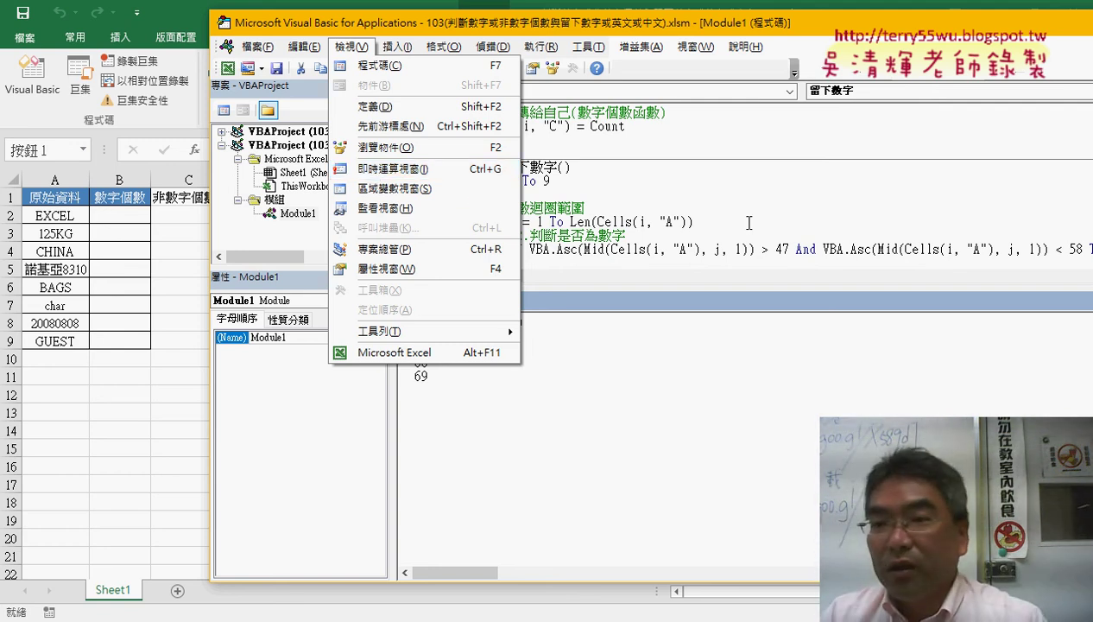
left_click_drag(697, 27, 533, 33)
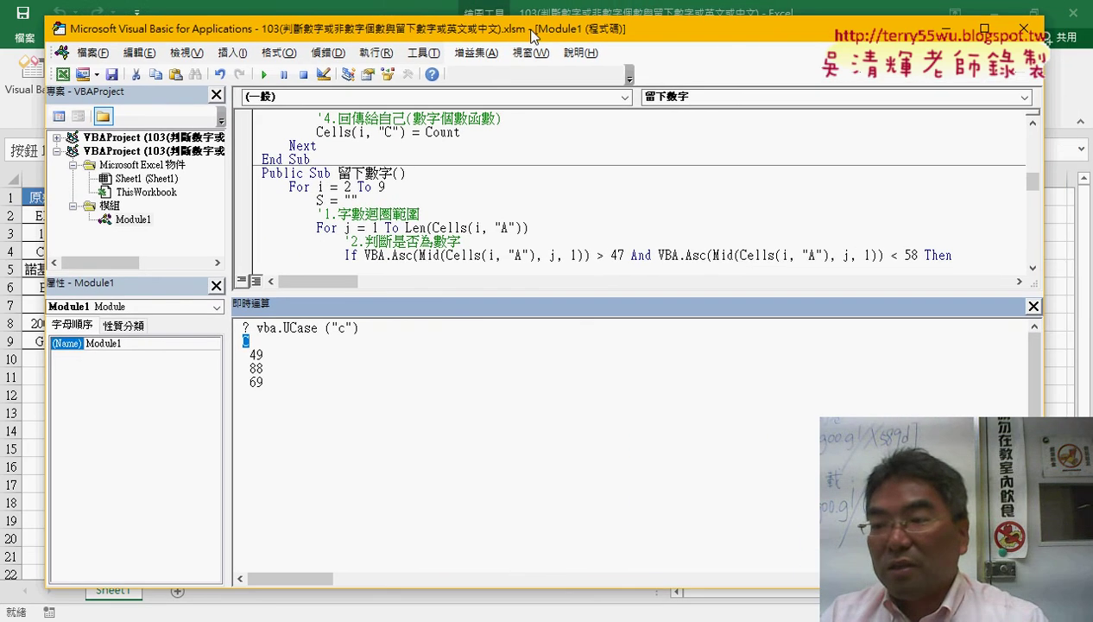
left_click(1033, 306)
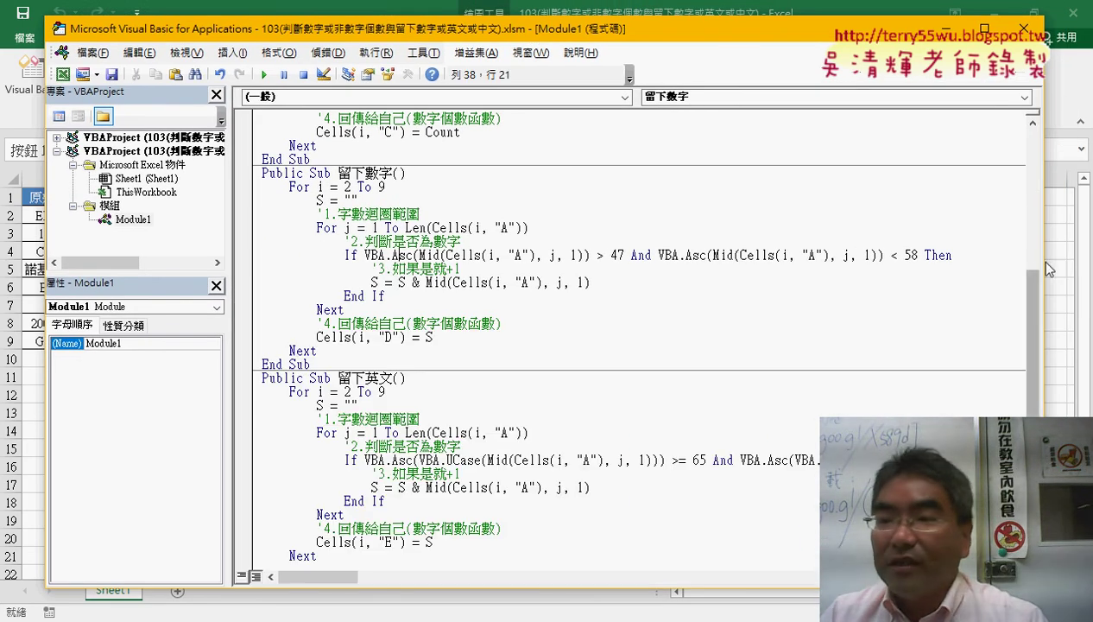
left_click(1027, 32)
Run the 數字個數 macro on B2:B9, producing digit counts 0, 3, 0, 4, 0, 0, 8, 0.
left_click(870, 303)
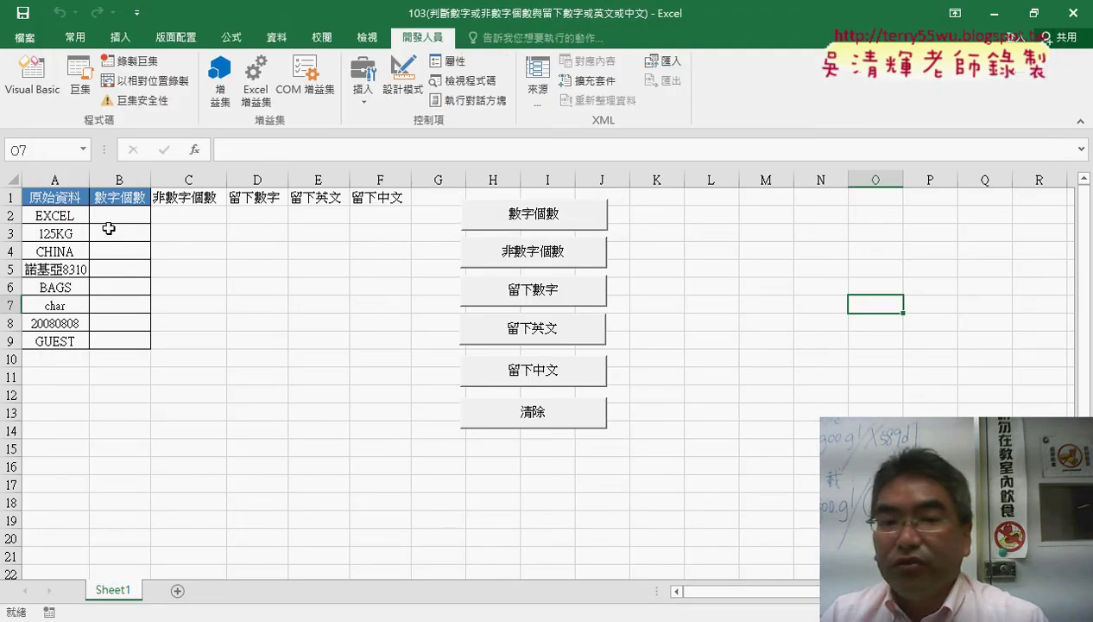
left_click_drag(109, 216, 119, 341)
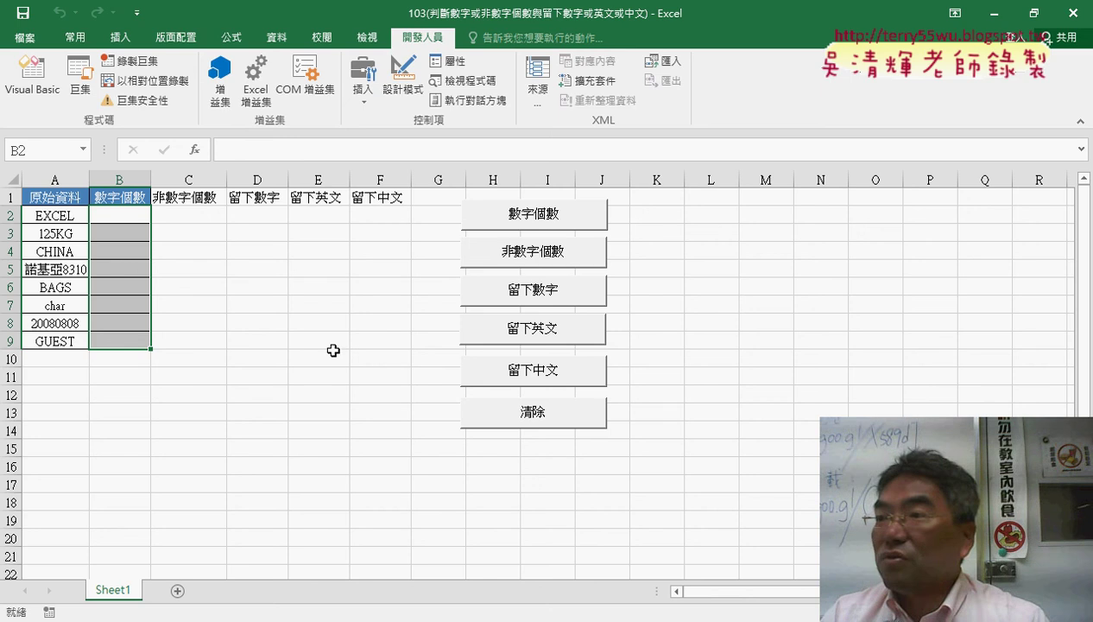
left_click(529, 218)
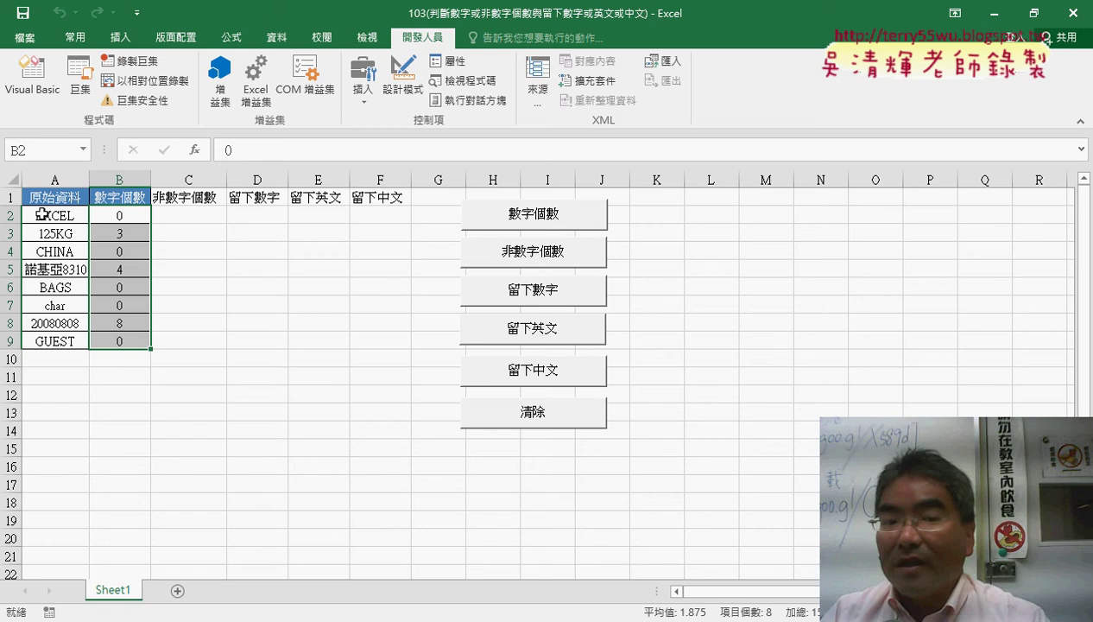
left_click(42, 214)
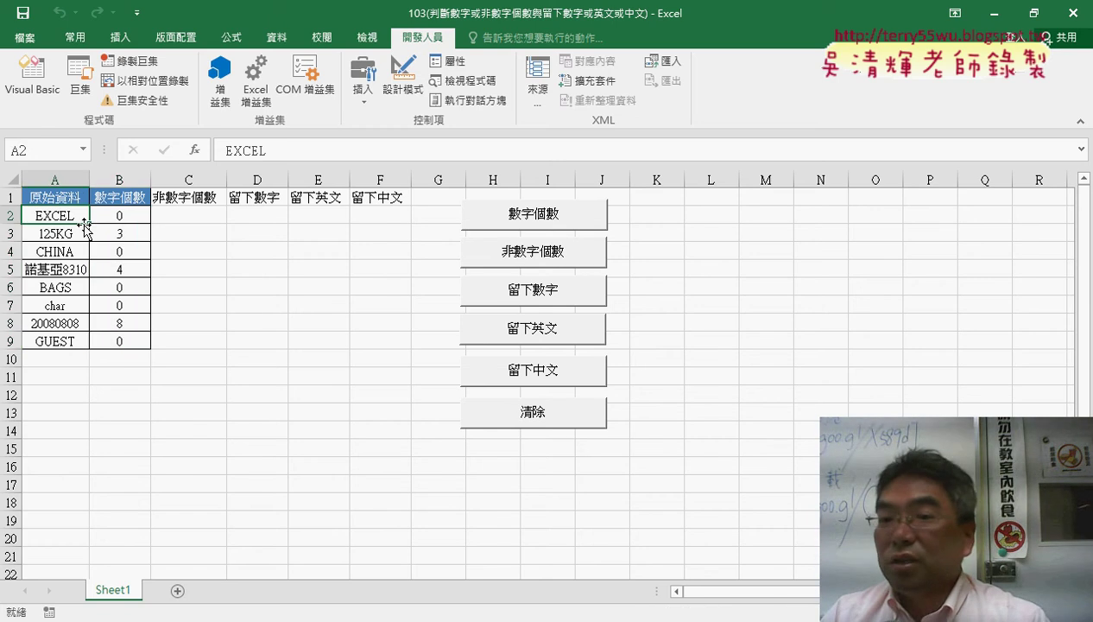
Open the 數字個數 button's macro code via 指定巨集 and 編輯.
right_click(528, 221)
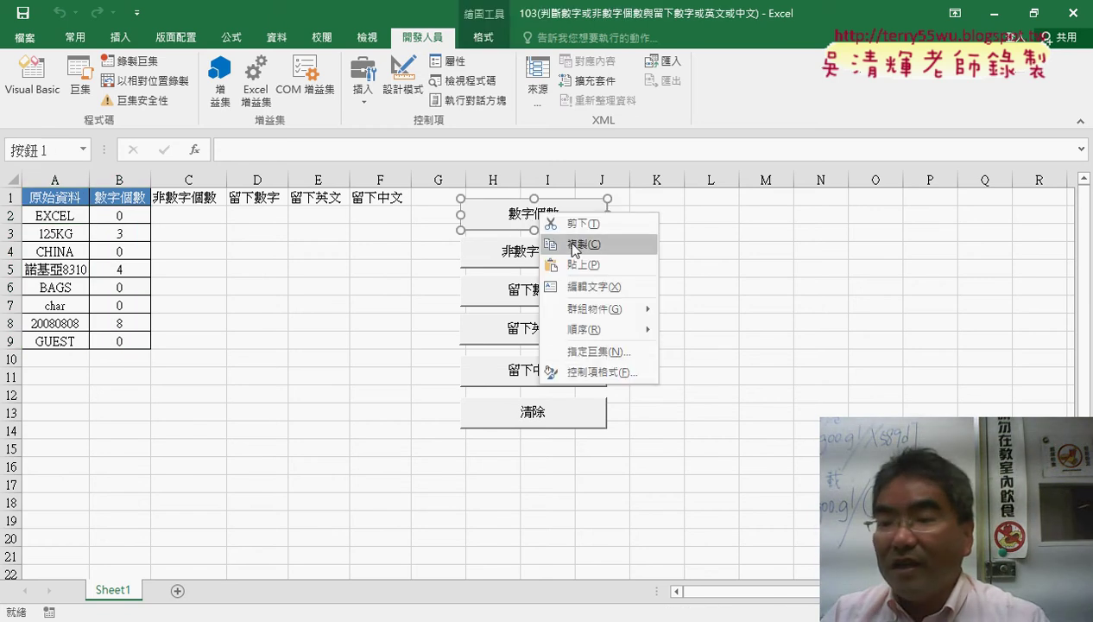
left_click(605, 349)
left_click(795, 220)
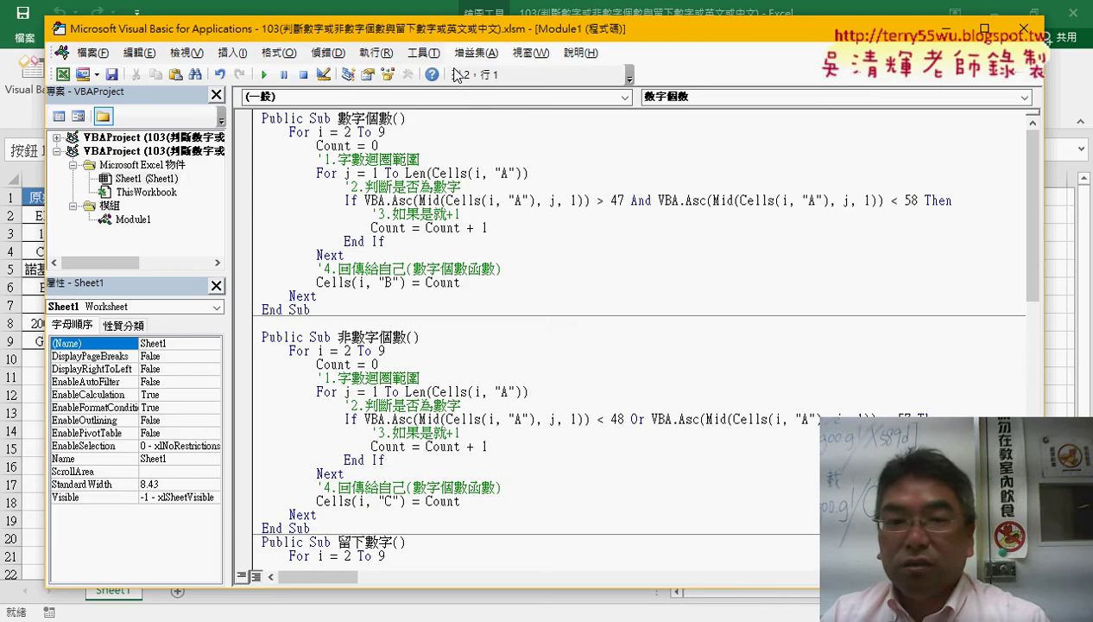
left_click_drag(561, 19, 615, 39)
left_click(530, 171)
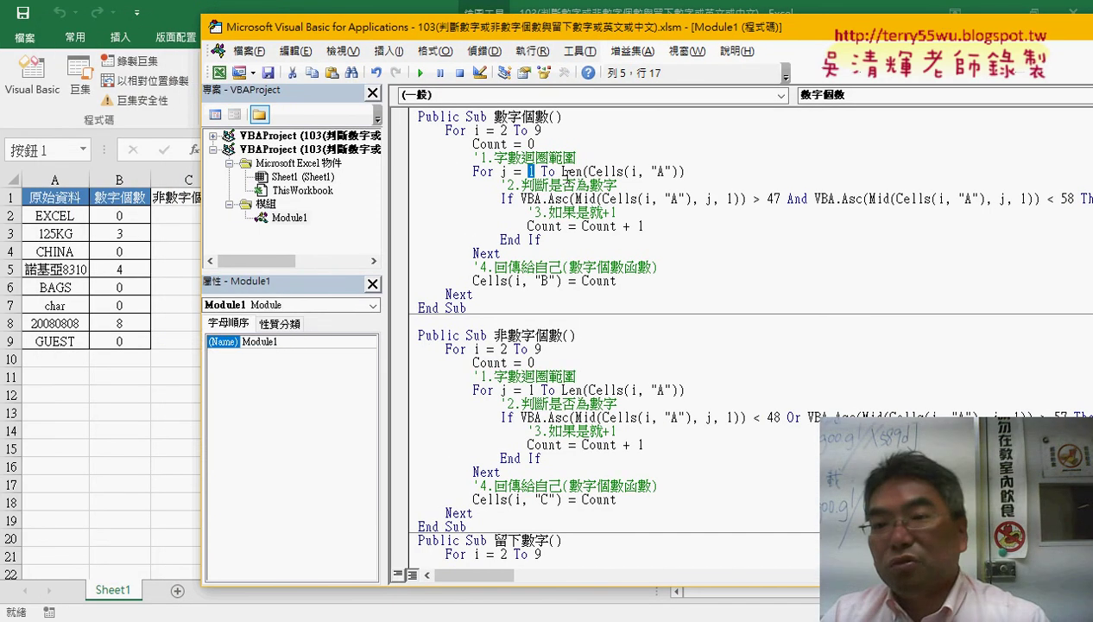
left_click_drag(563, 171, 689, 170)
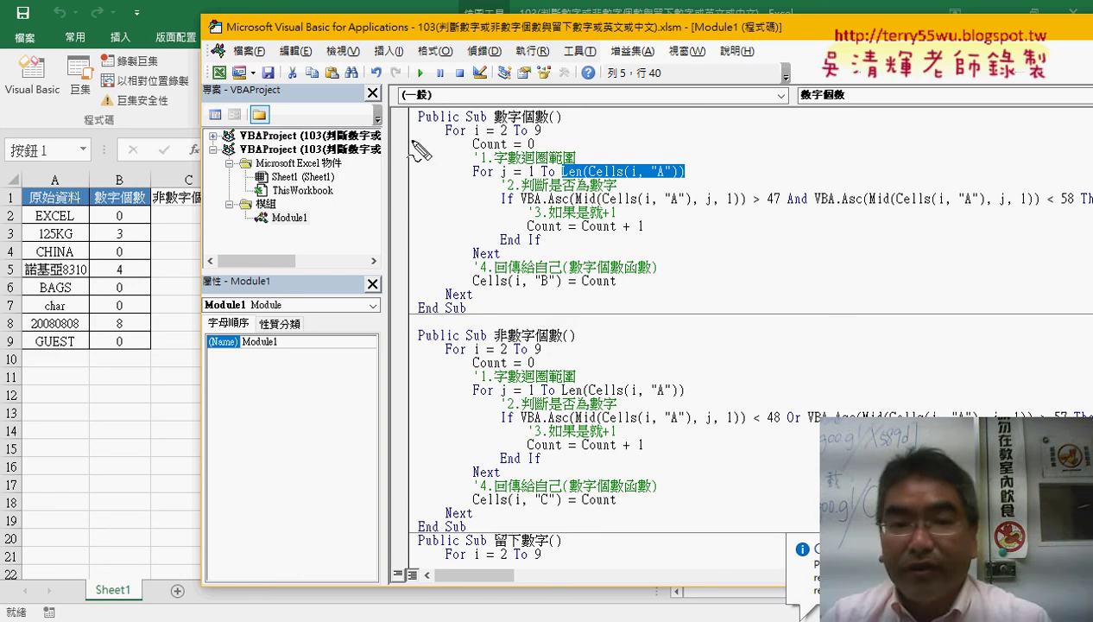
mouse_move(104, 231)
left_mouse_down()
mouse_move(39, 234)
mouse_move(86, 180)
mouse_move(269, 93)
mouse_move(649, 163)
left_mouse_up()
left_click_drag(547, 180, 593, 178)
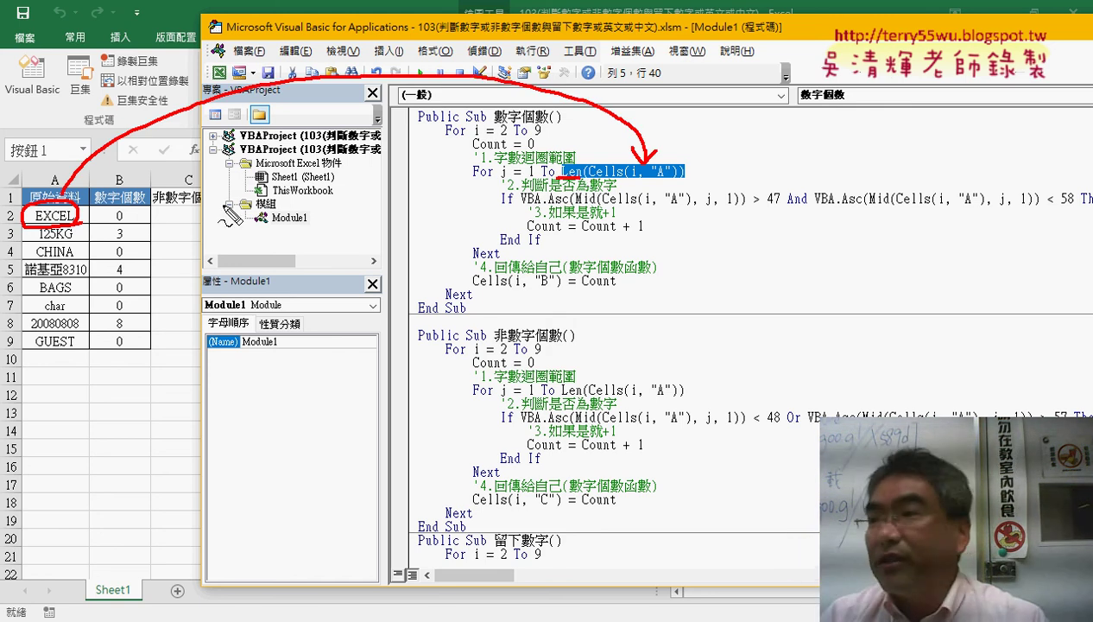
mouse_move(734, 157)
left_mouse_down()
mouse_move(705, 173)
mouse_move(729, 180)
left_mouse_up()
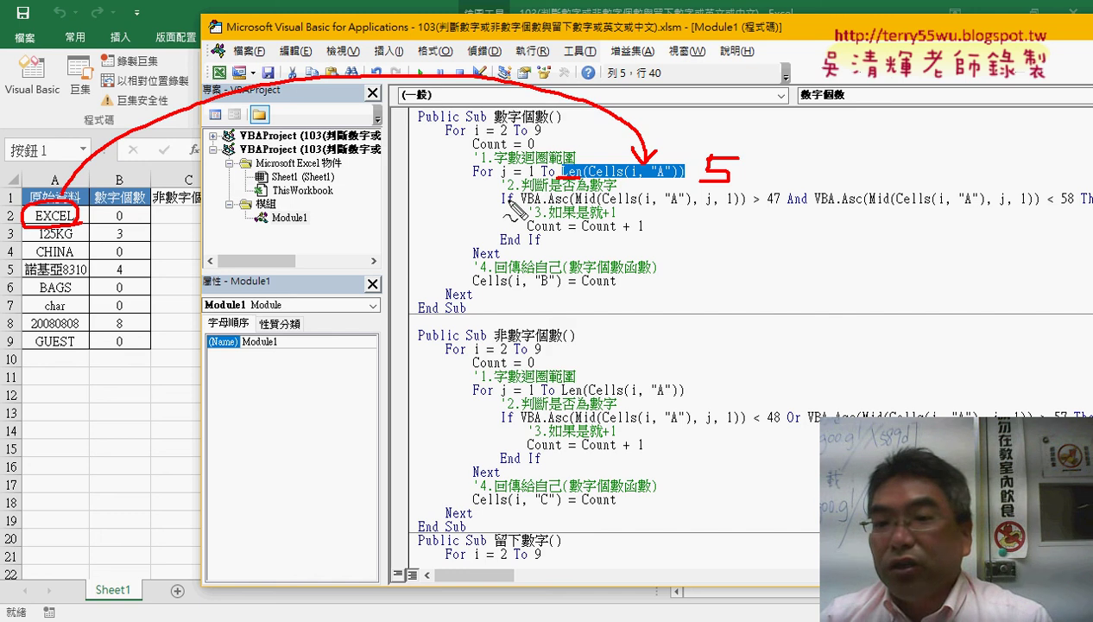
mouse_move(497, 182)
left_mouse_down()
mouse_move(509, 181)
mouse_move(513, 203)
left_mouse_up()
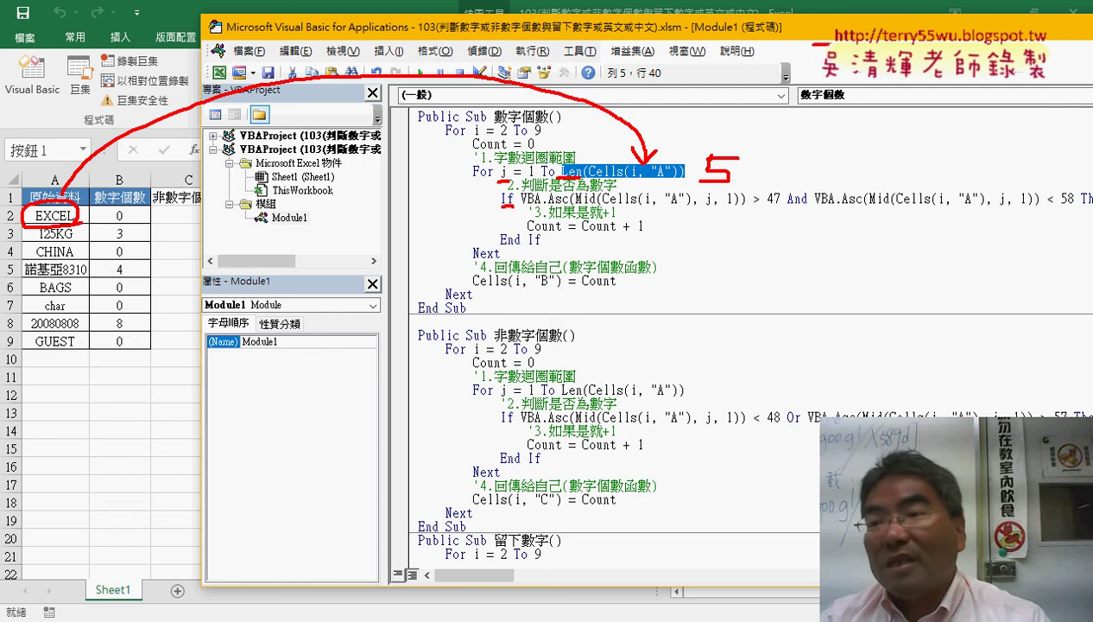
left_click_drag(853, 72, 871, 95)
mouse_move(836, 156)
left_mouse_down()
mouse_move(834, 79)
mouse_move(845, 97)
left_mouse_up()
left_click_drag(888, 154, 829, 156)
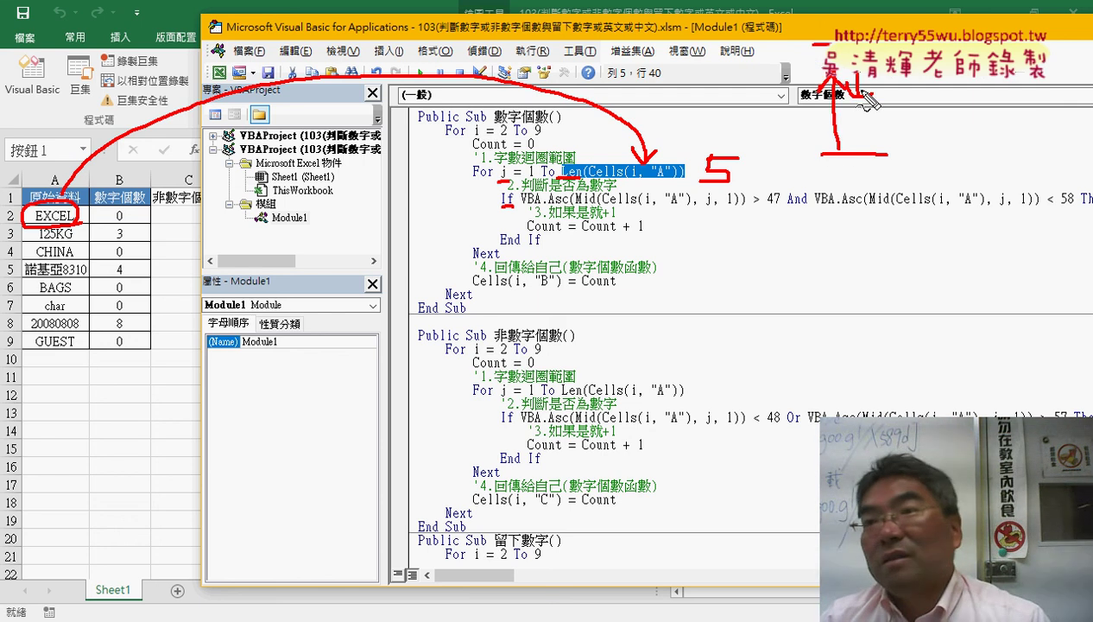
left_click_drag(834, 101, 894, 86)
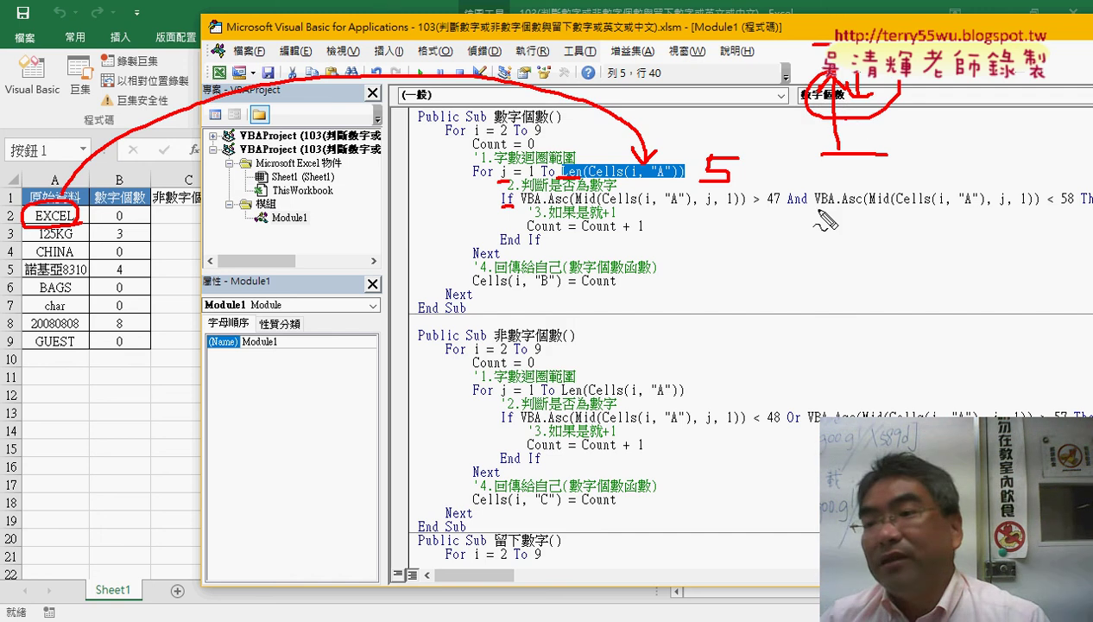
left_click_drag(787, 207, 808, 207)
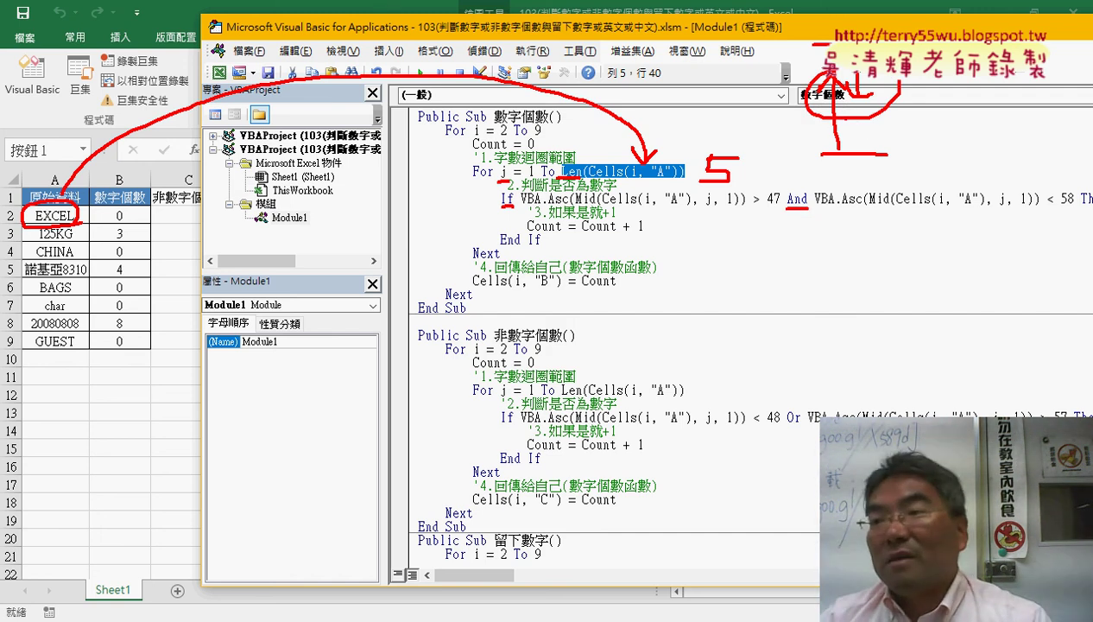
mouse_move(931, 127)
left_mouse_down()
mouse_move(971, 127)
mouse_move(977, 178)
left_mouse_up()
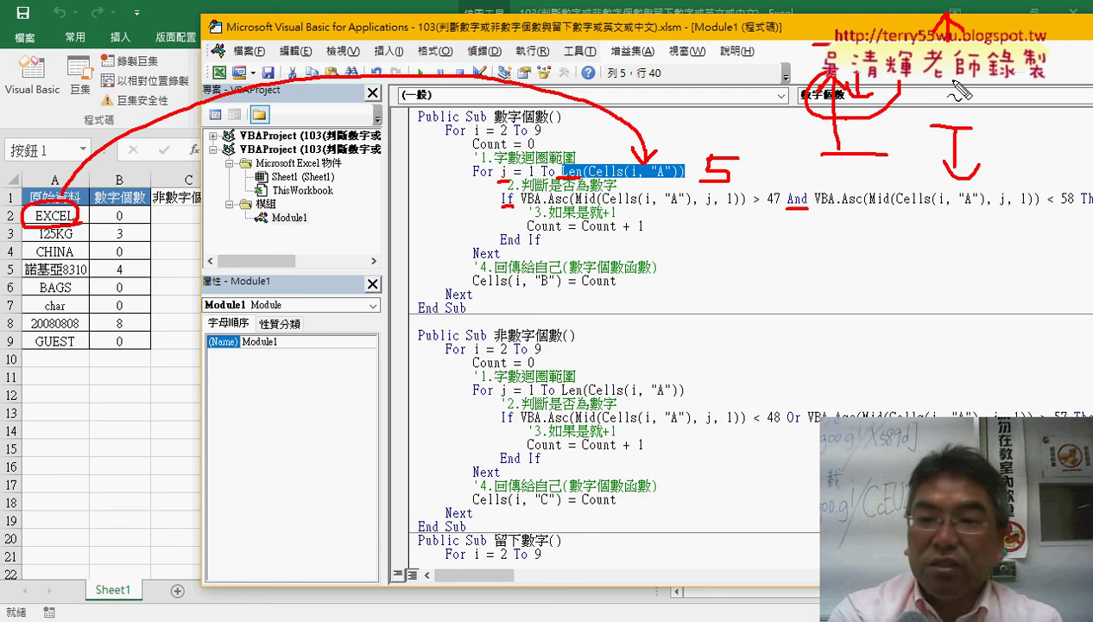
key("Escape")
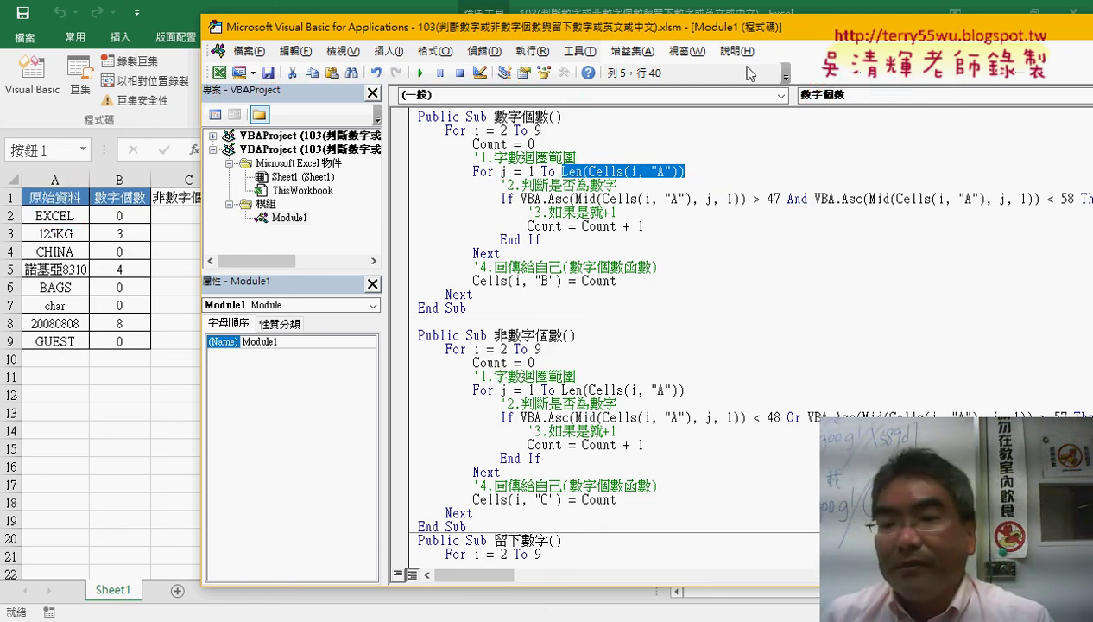
left_click(623, 199)
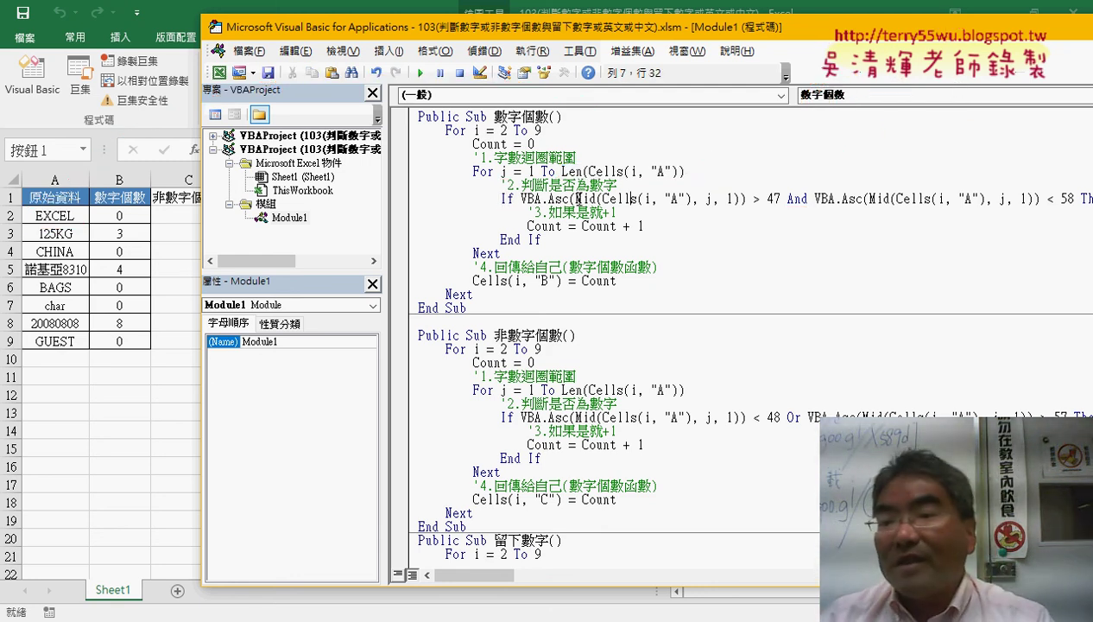
double_click(578, 198)
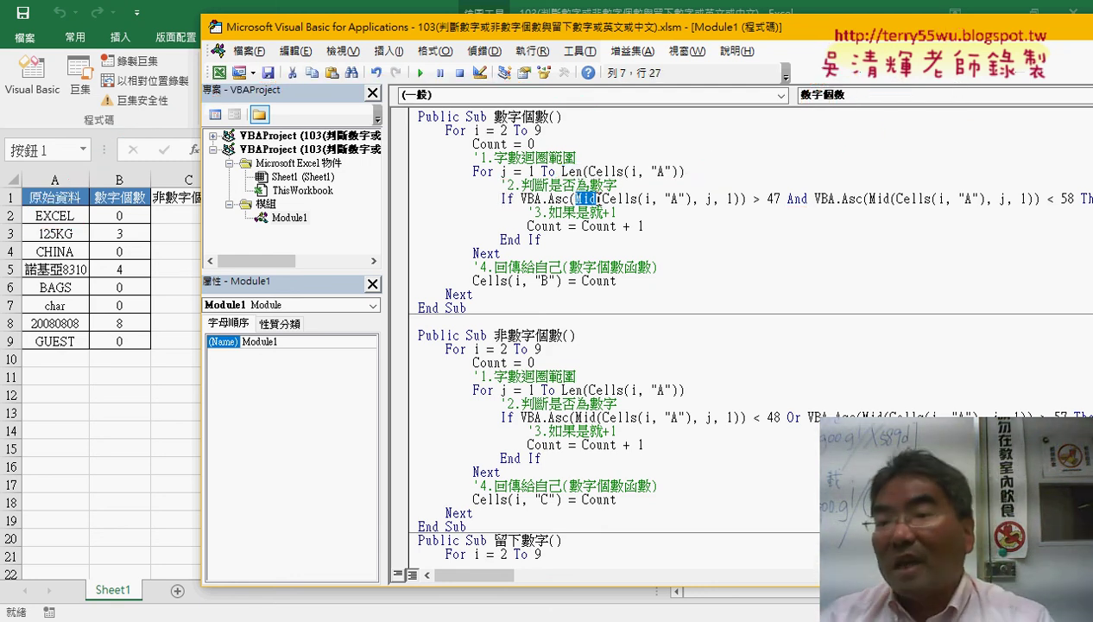
double_click(708, 199)
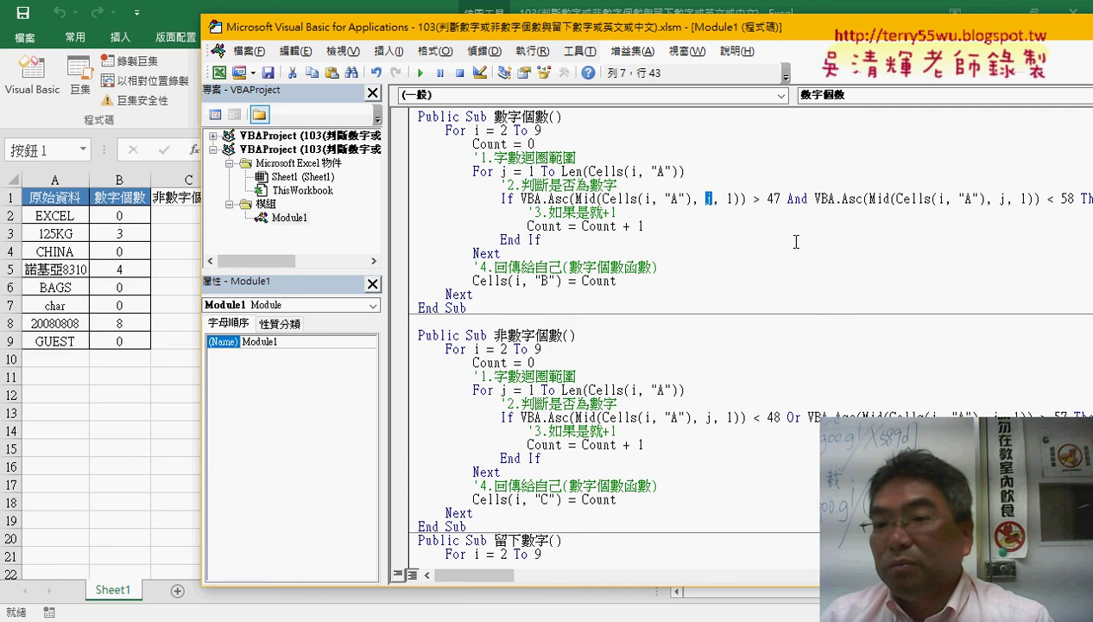
left_click_drag(603, 199, 691, 200)
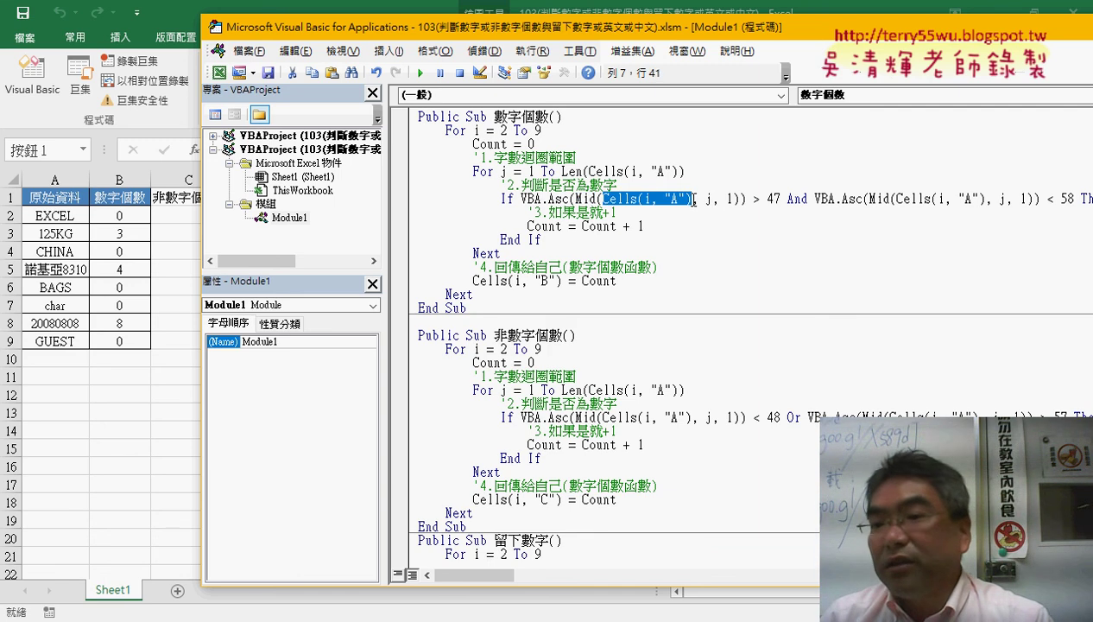
double_click(707, 198)
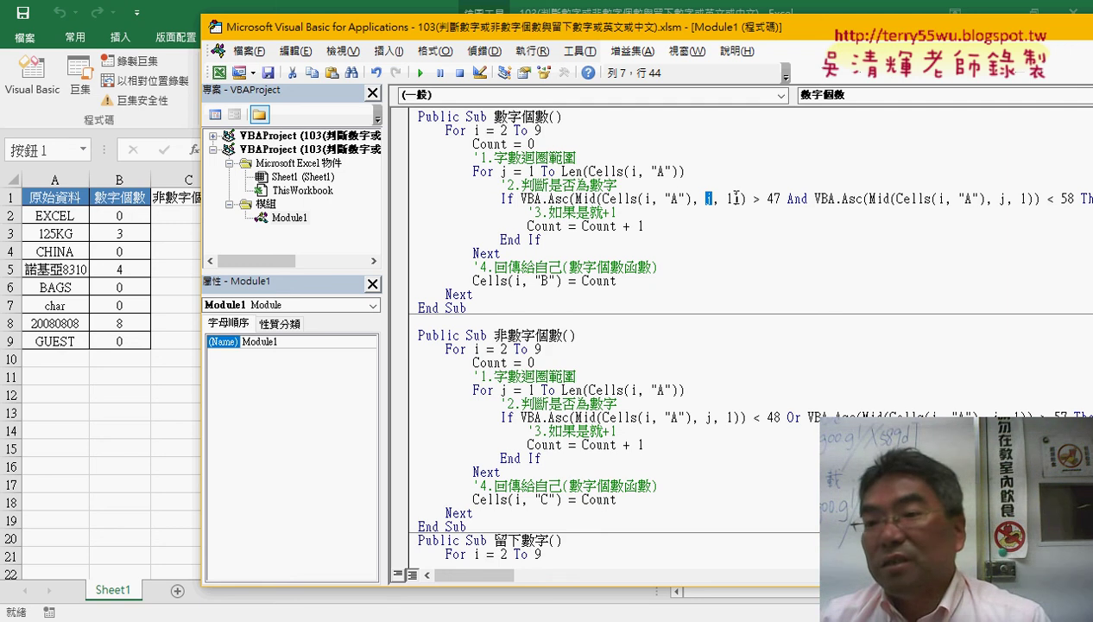
double_click(731, 199)
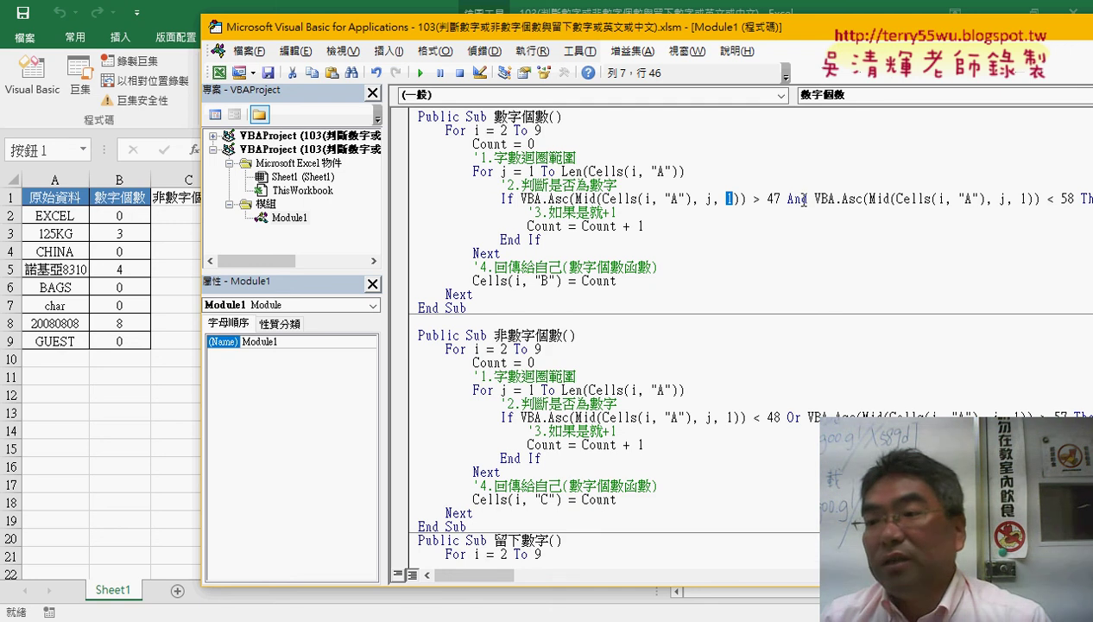
left_click(510, 239)
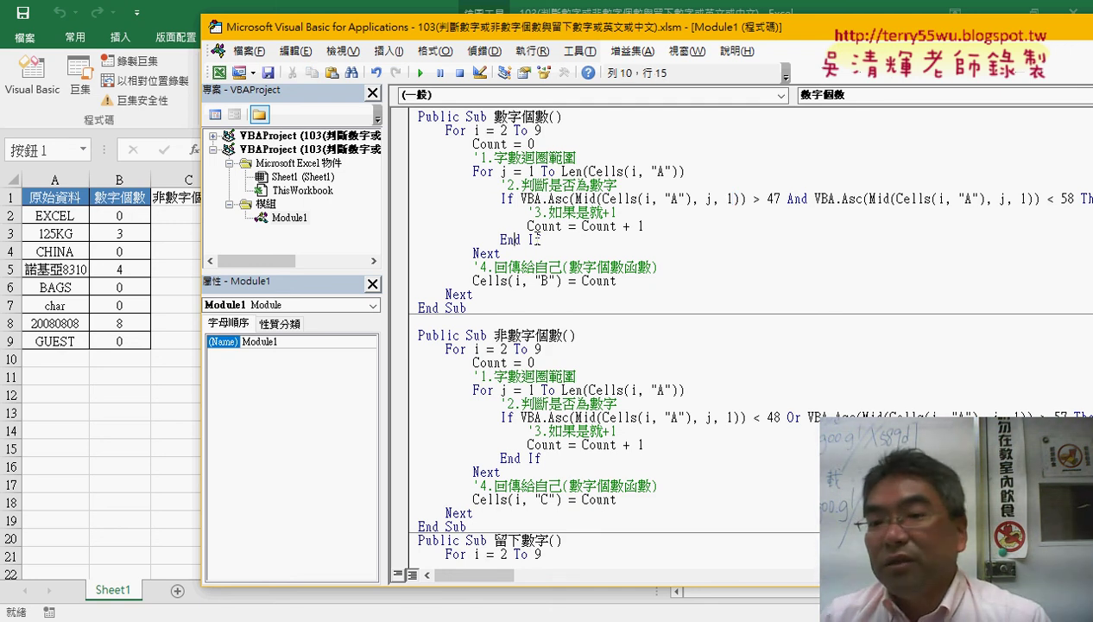
left_click_drag(540, 239, 500, 239)
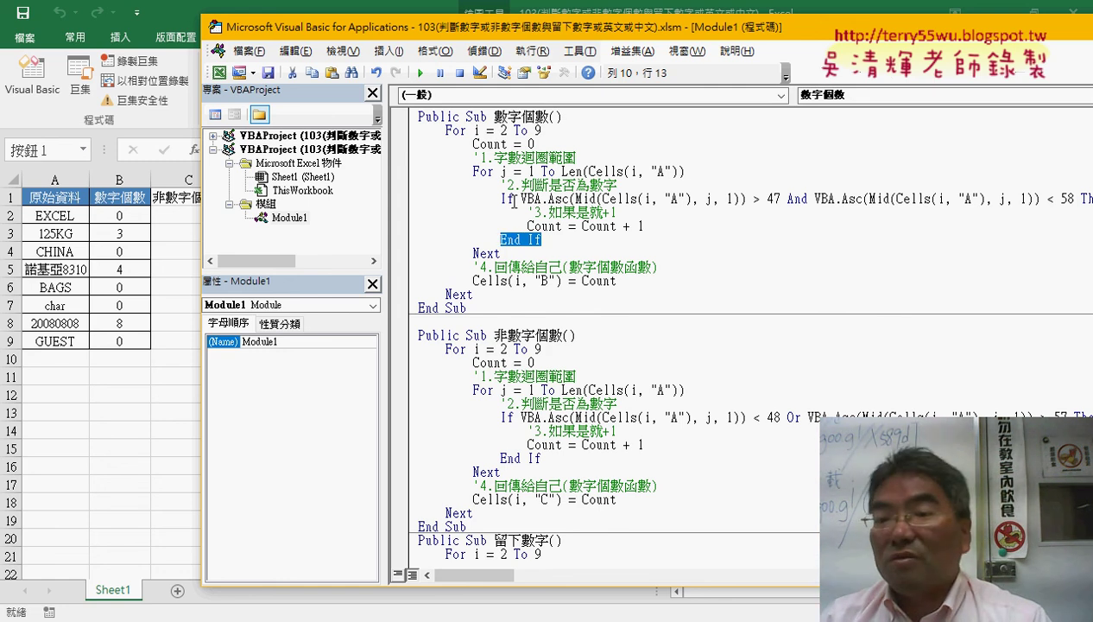
left_click(479, 252)
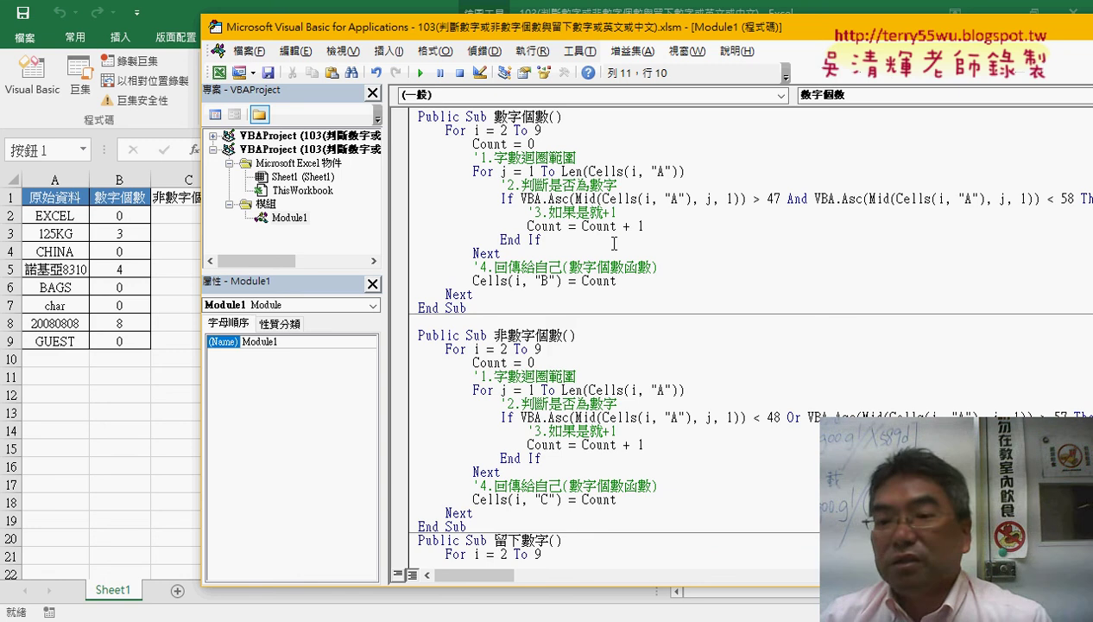
left_click_drag(616, 280, 591, 283)
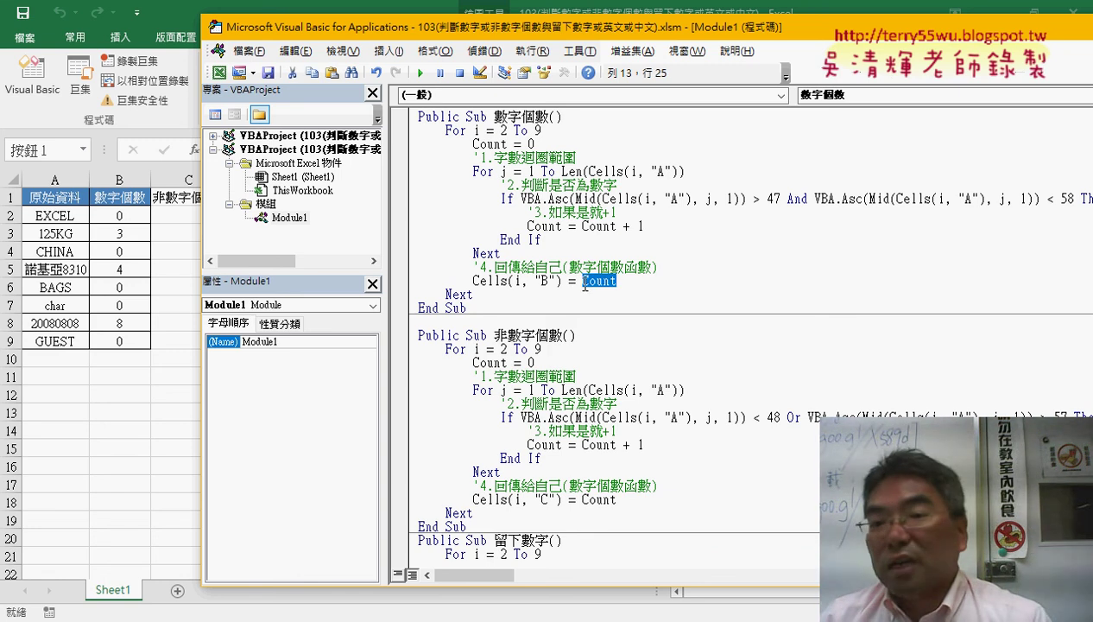
left_click(537, 144)
left_click_drag(537, 143, 474, 145)
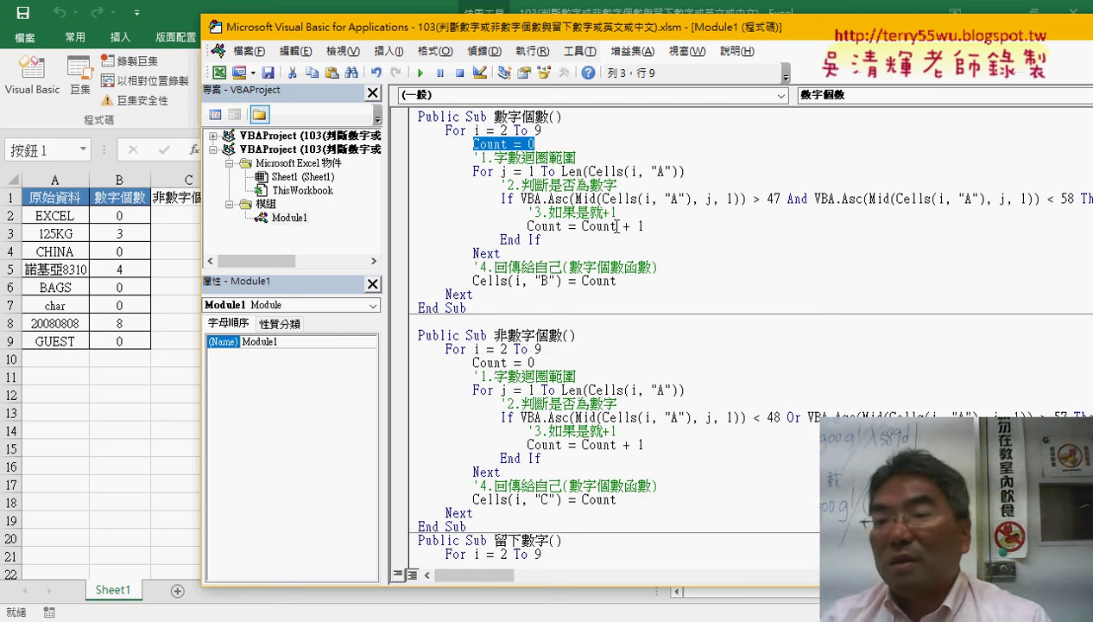
left_click_drag(644, 226, 583, 227)
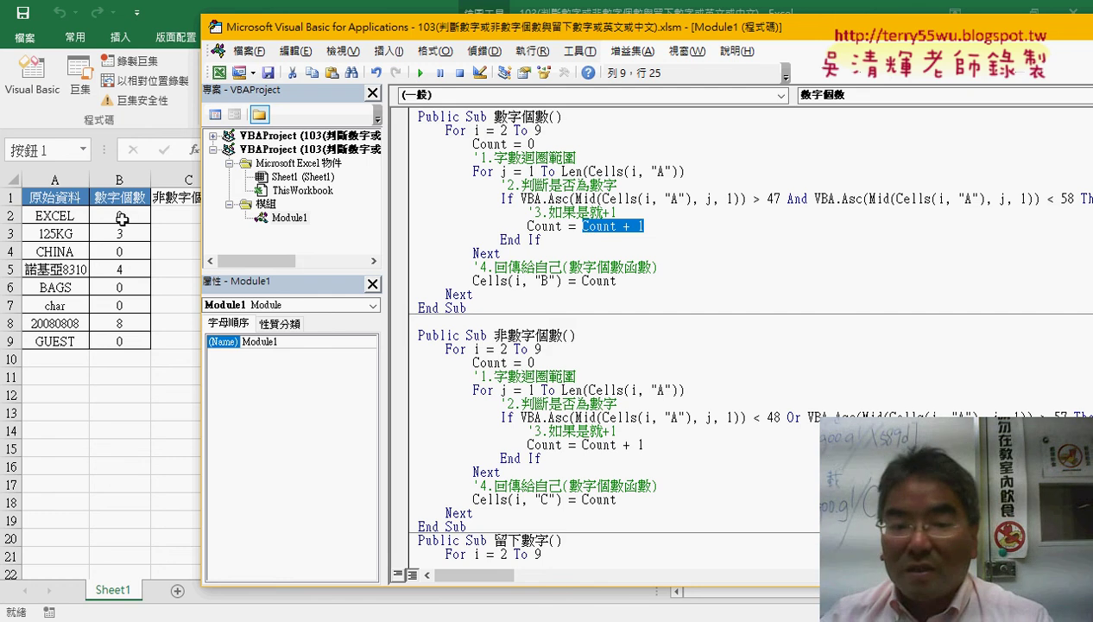
left_click_drag(122, 219, 142, 340)
Clear B2:B9, set a breakpoint on Cells(i, "B") = Count and run the macro to it.
key("Delete")
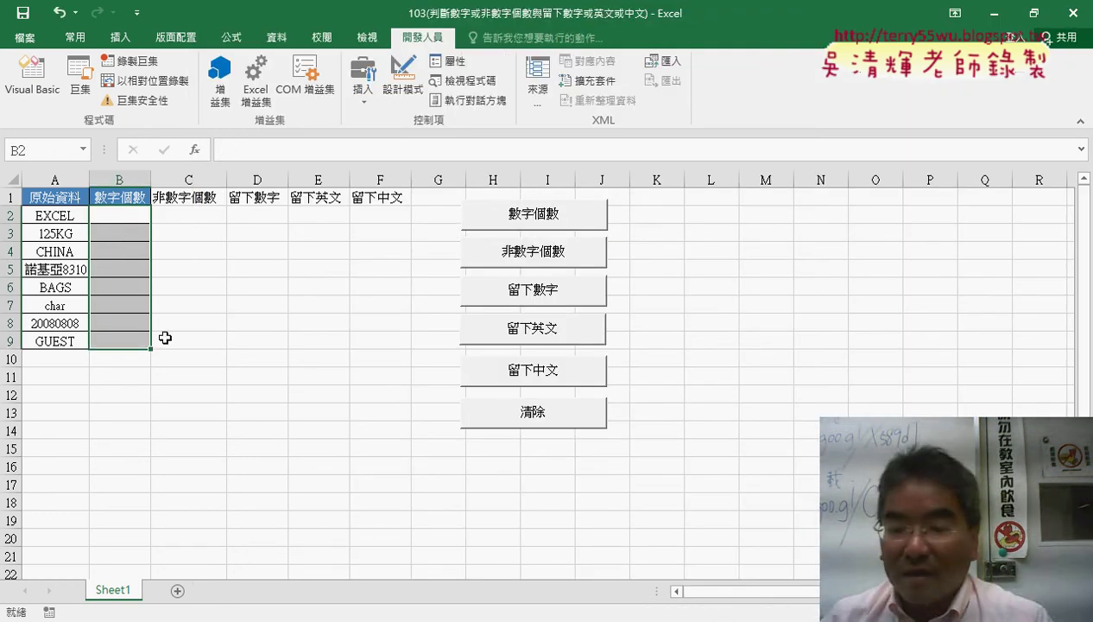
left_click(576, 501)
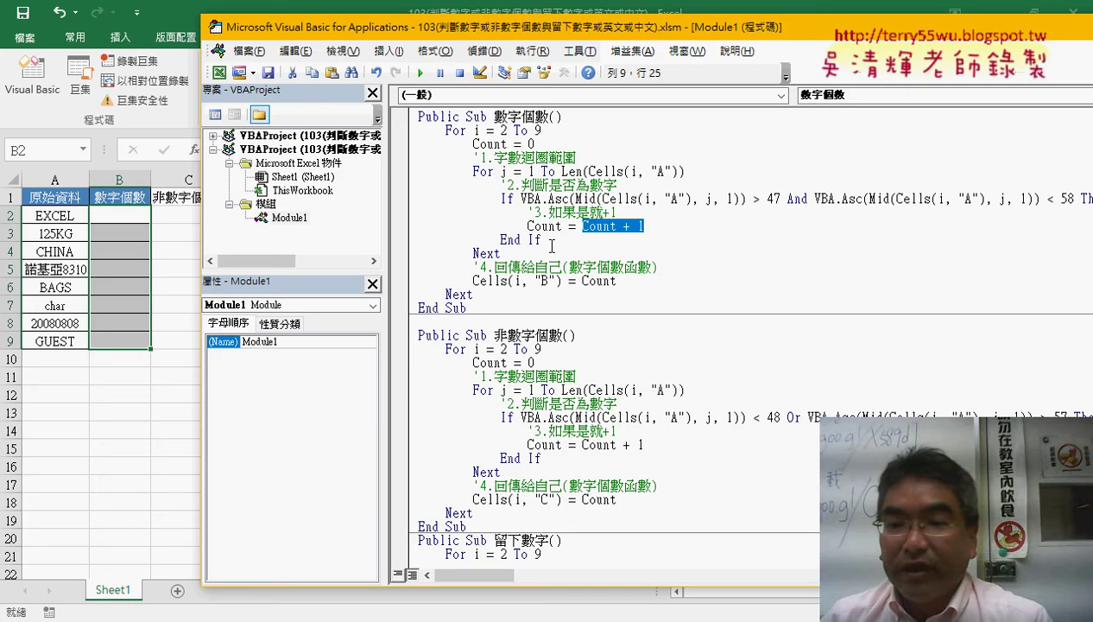
left_click(507, 210)
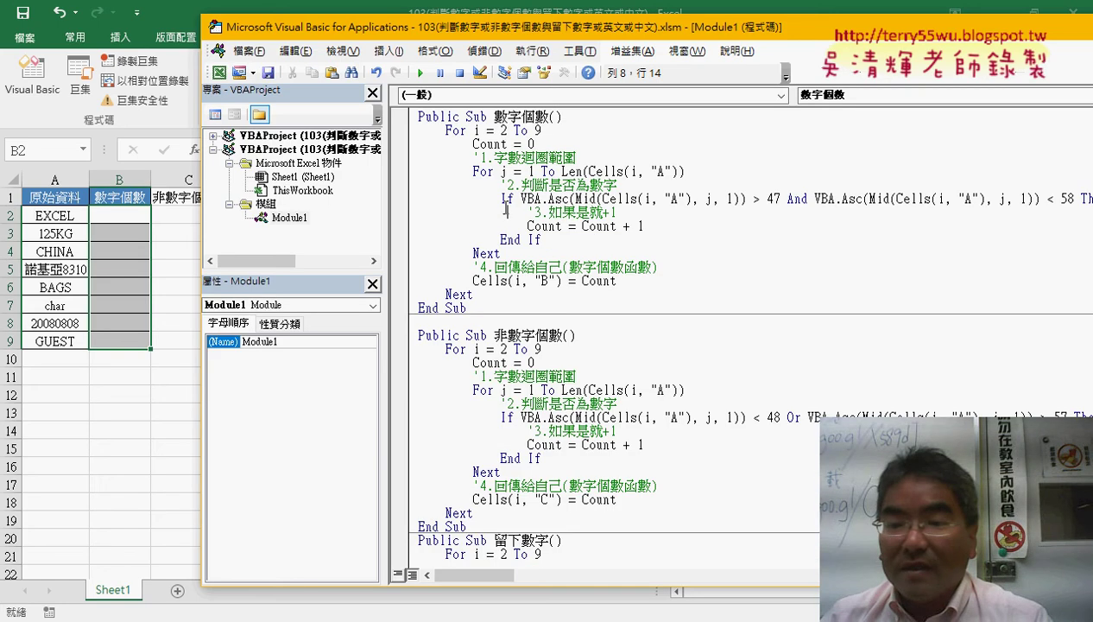
left_click(399, 280)
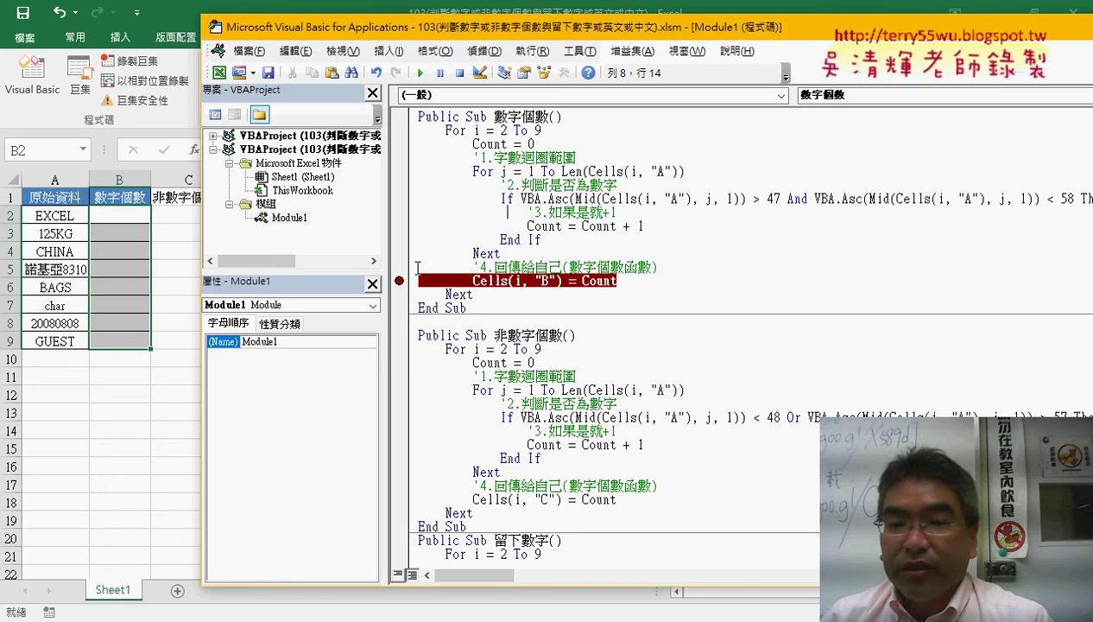
left_click(420, 72)
mouse_move(602, 280)
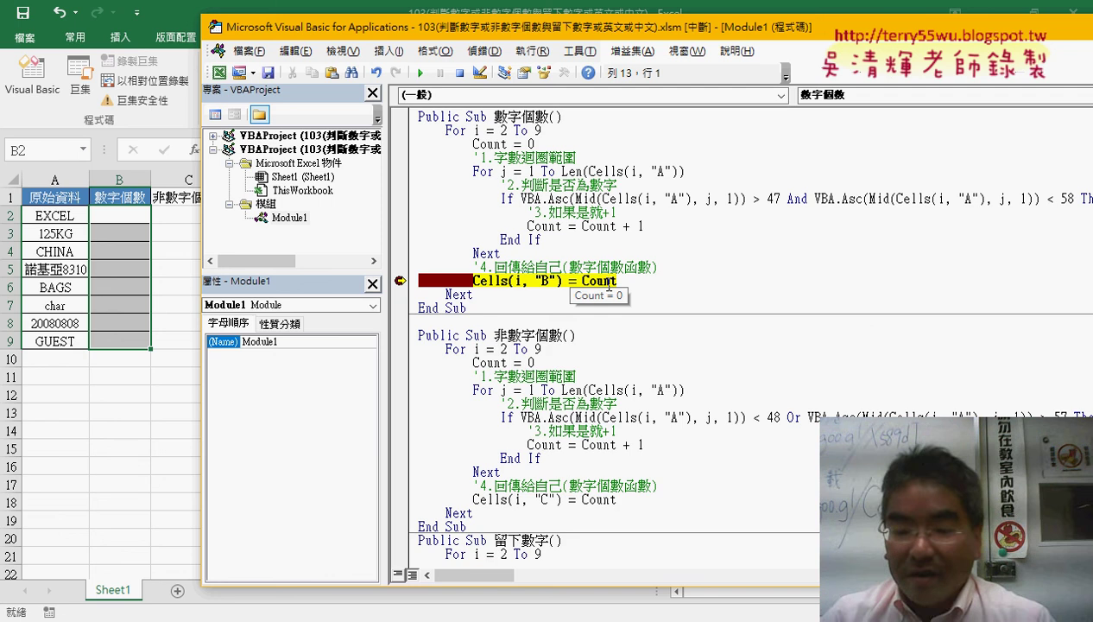
Step past writing 0 to B2 and through 125KG's first digits until Count reaches 2.
key("F8")
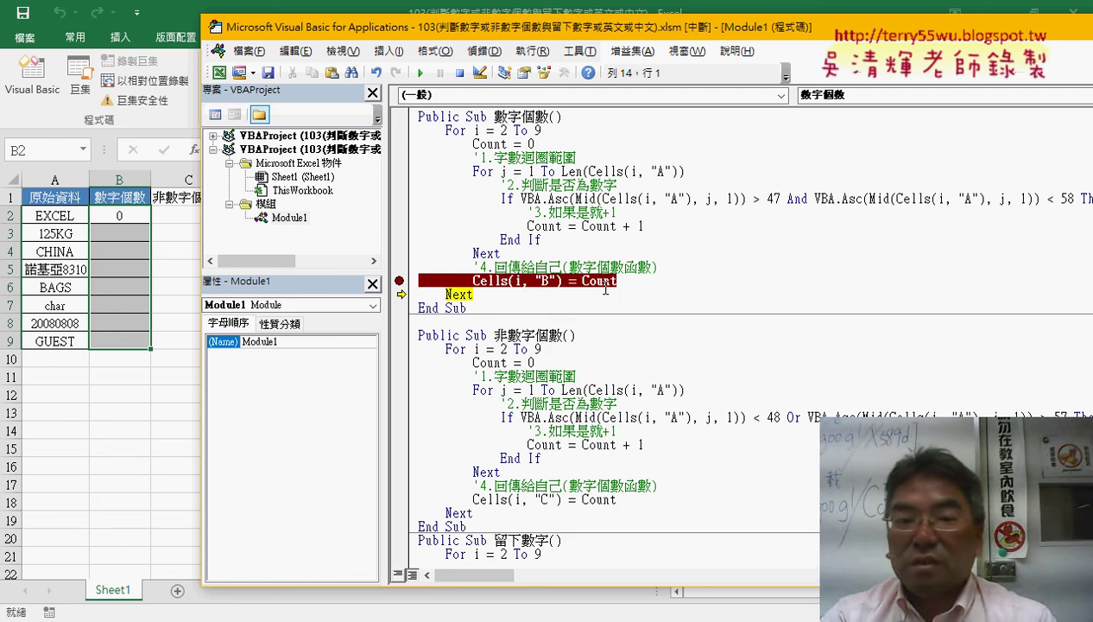
key("F8")
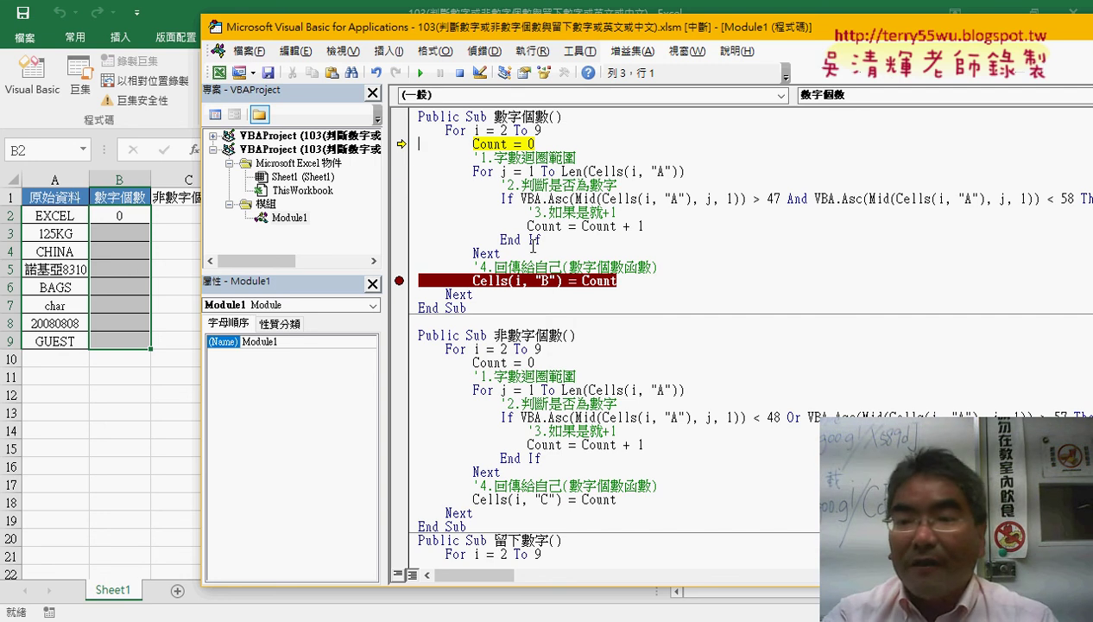
key("F8")
key("F8")
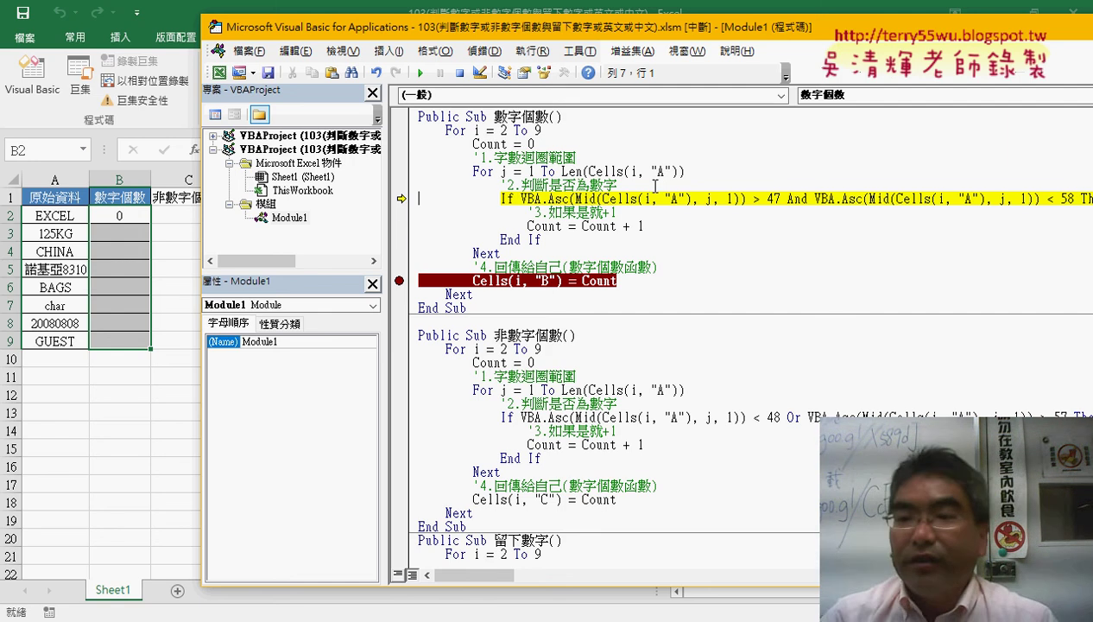
key("F8")
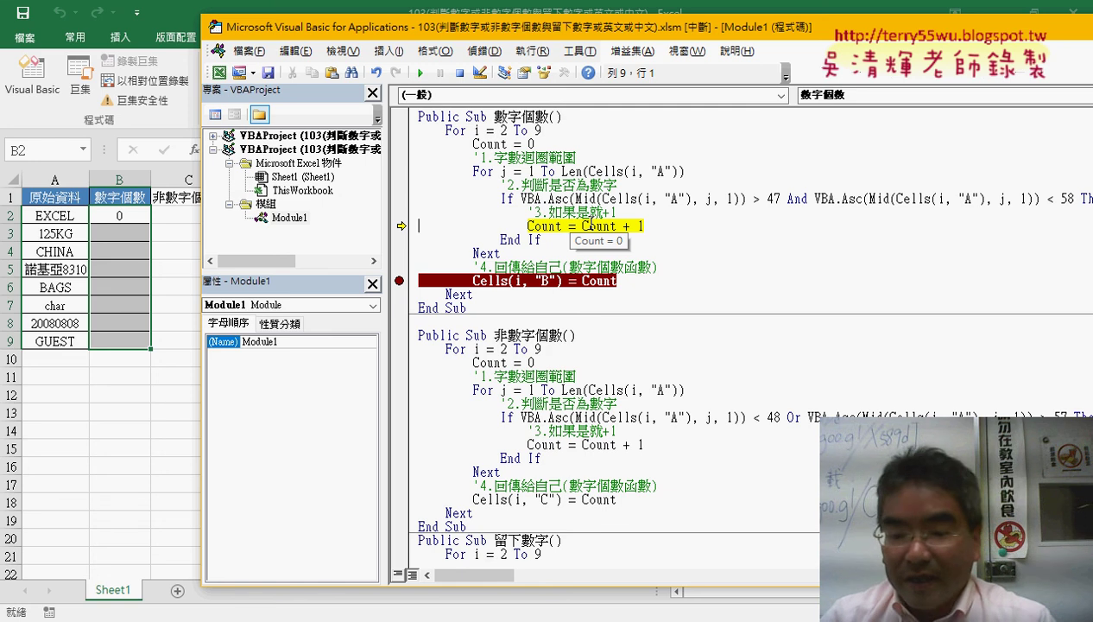
key("F8")
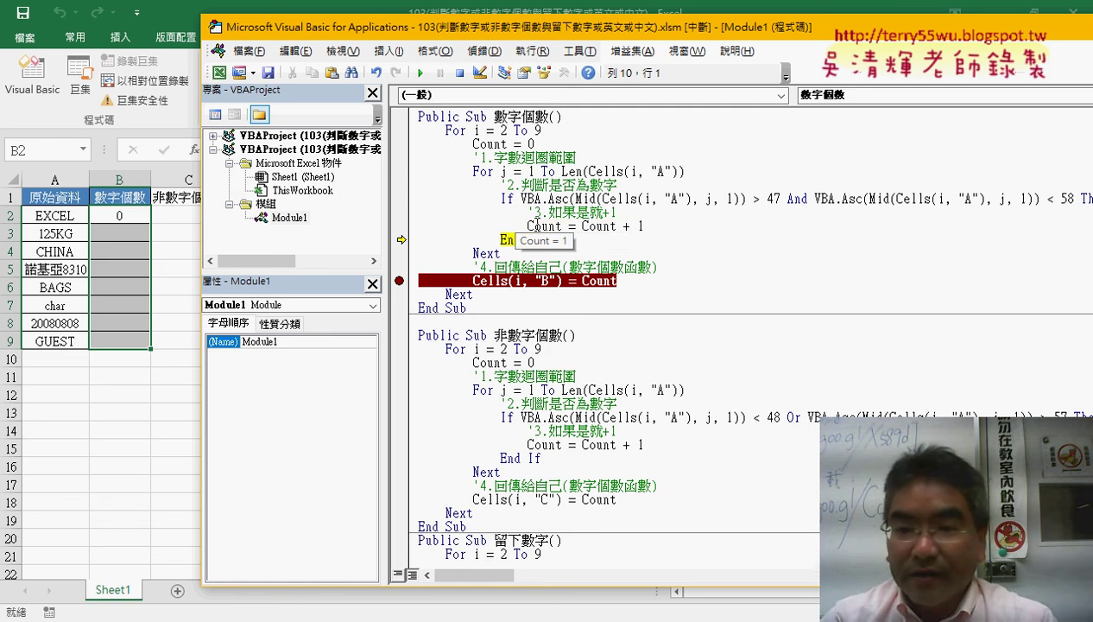
key("F8")
key("F8")
key("F8")
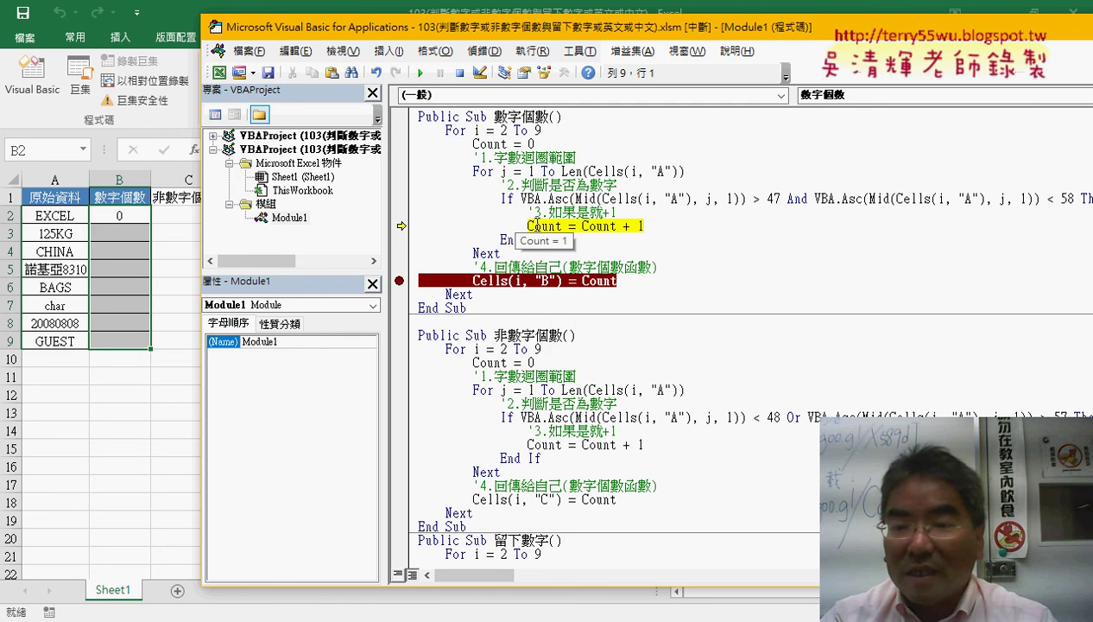
key("F8")
key("F8")
key("F8")
key("F8")
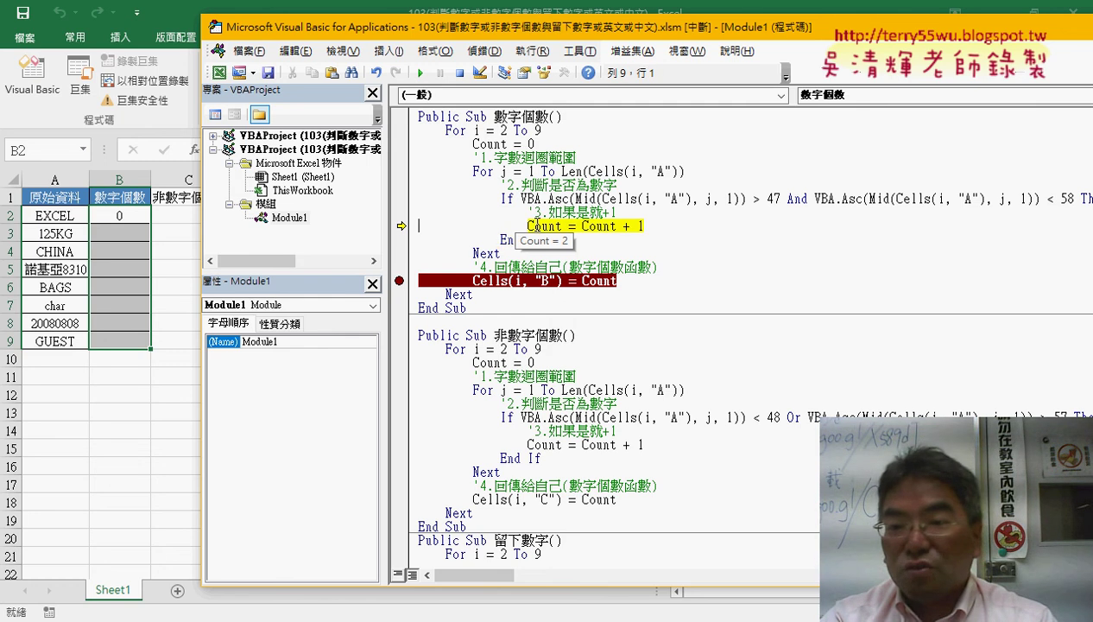
key("F8")
key("F8")
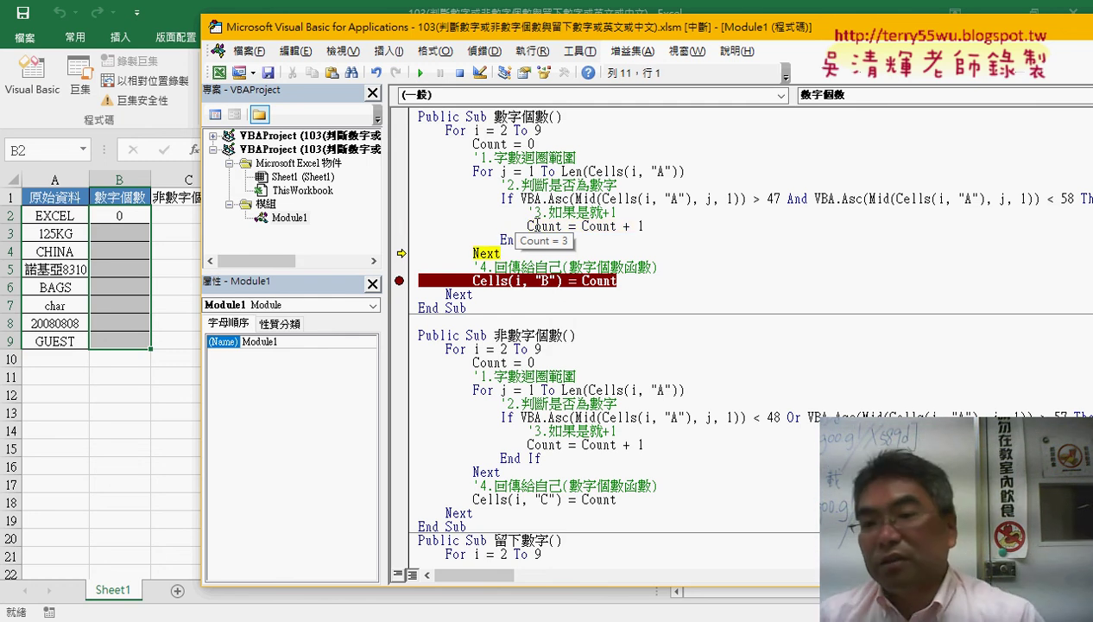
Inspect Count + 1, then keep stepping until 3 is written into B3.
left_click(582, 226)
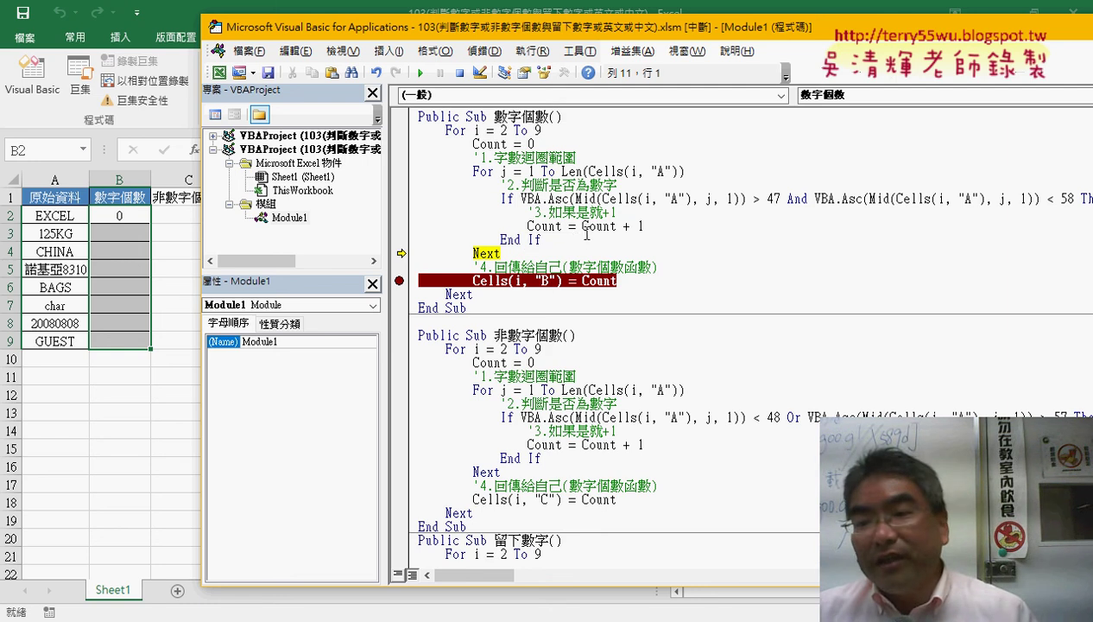
left_click_drag(582, 226, 644, 226)
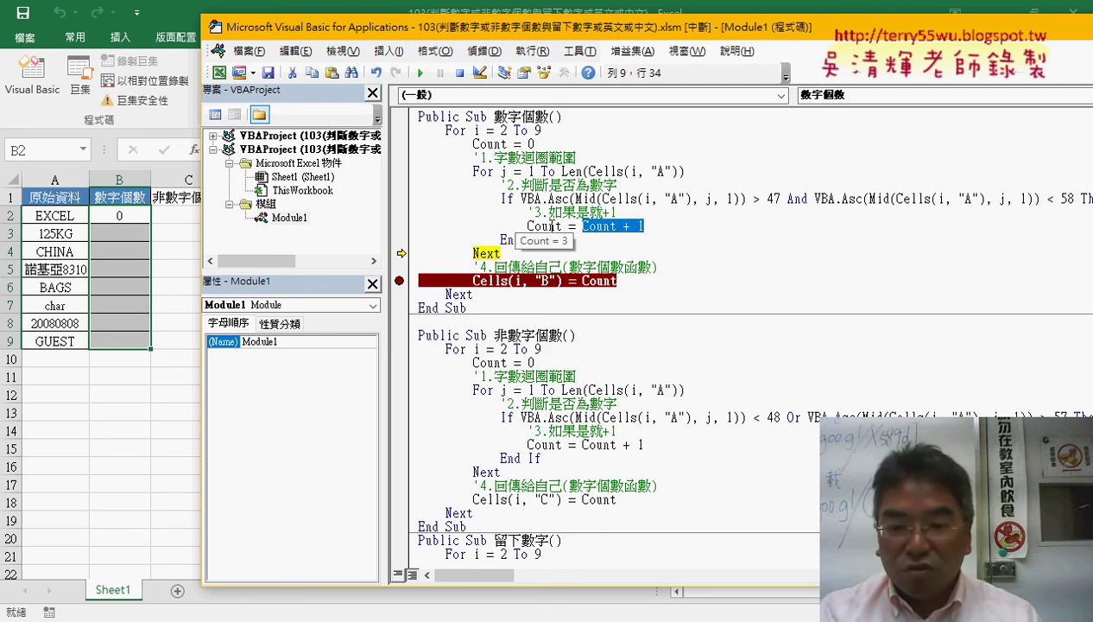
key("F8")
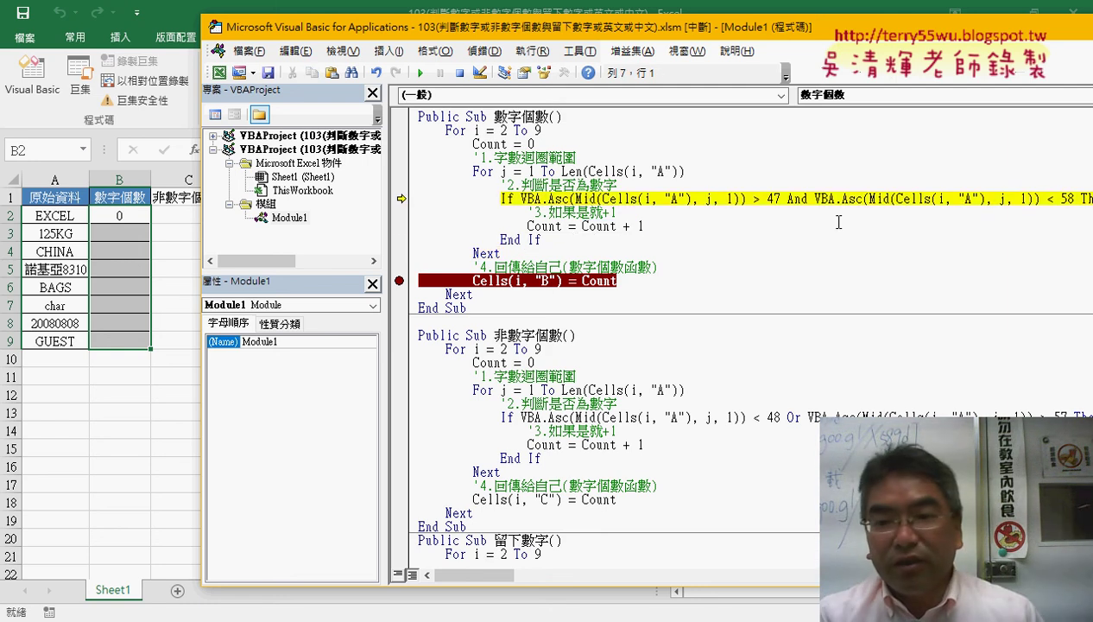
key("F8")
key("F8")
key("F8")
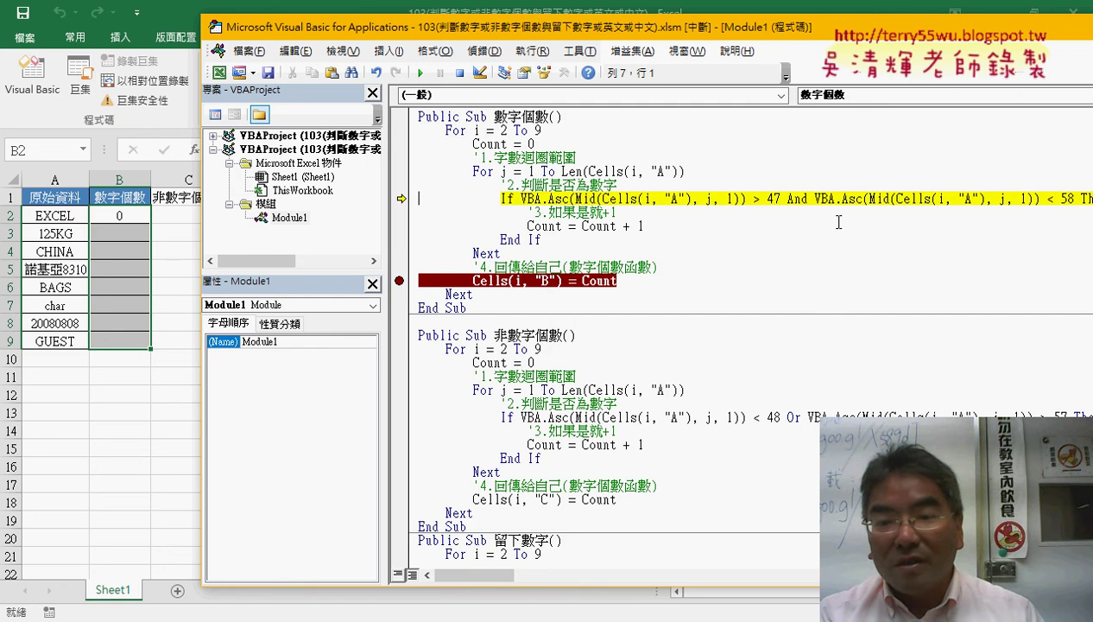
key("F8")
key("F8")
key("F8")
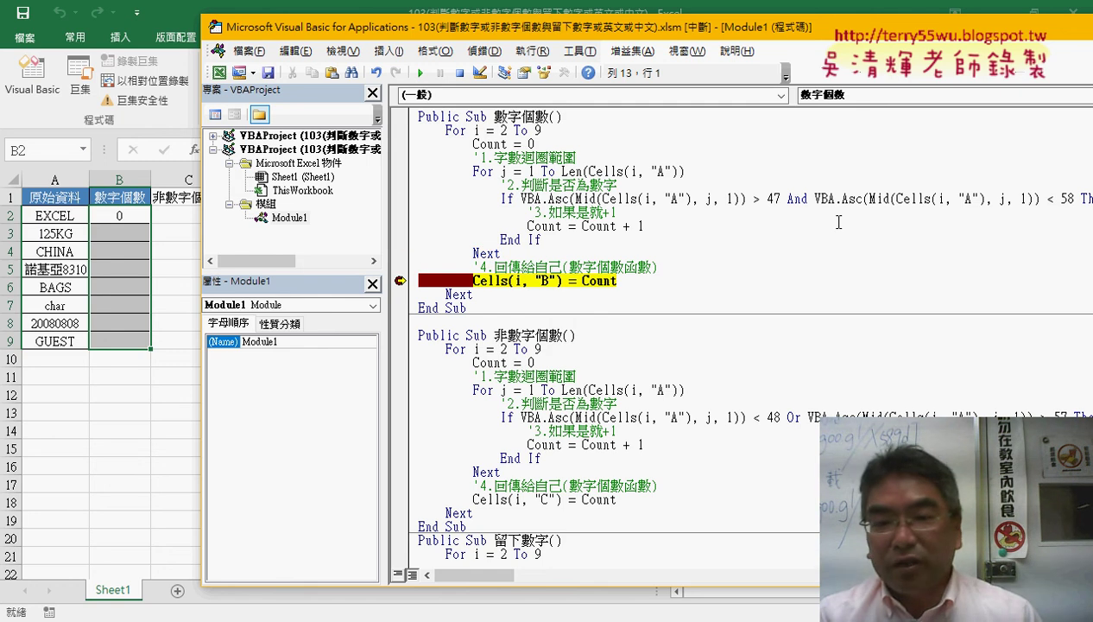
key("F8")
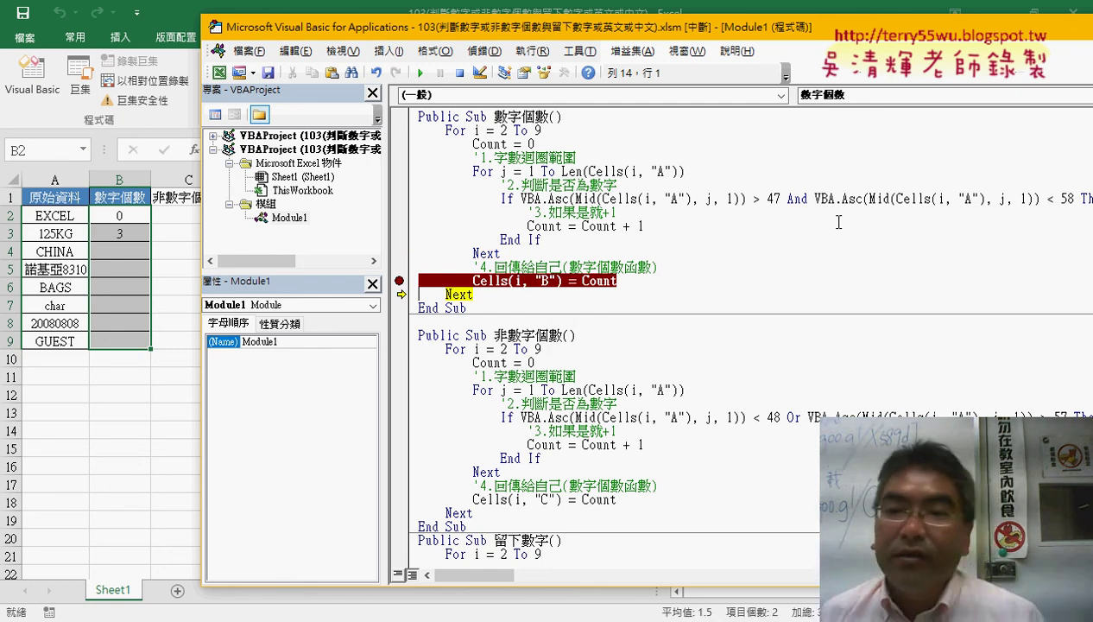
key("F8")
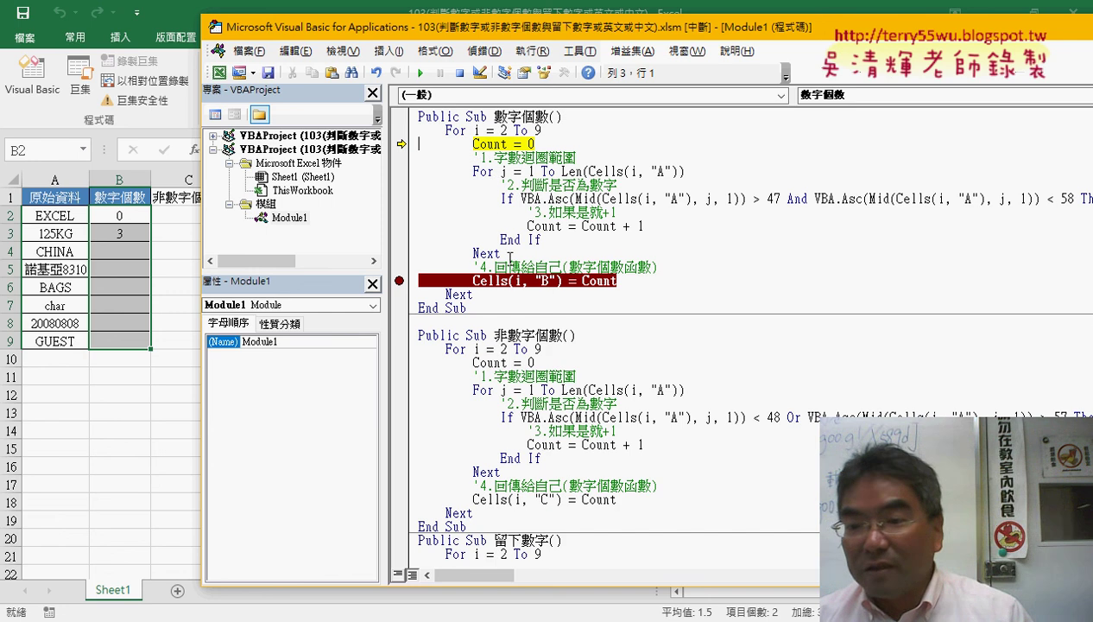
Move the Count = 0 reset below the line writing Count to column B.
left_click(632, 281)
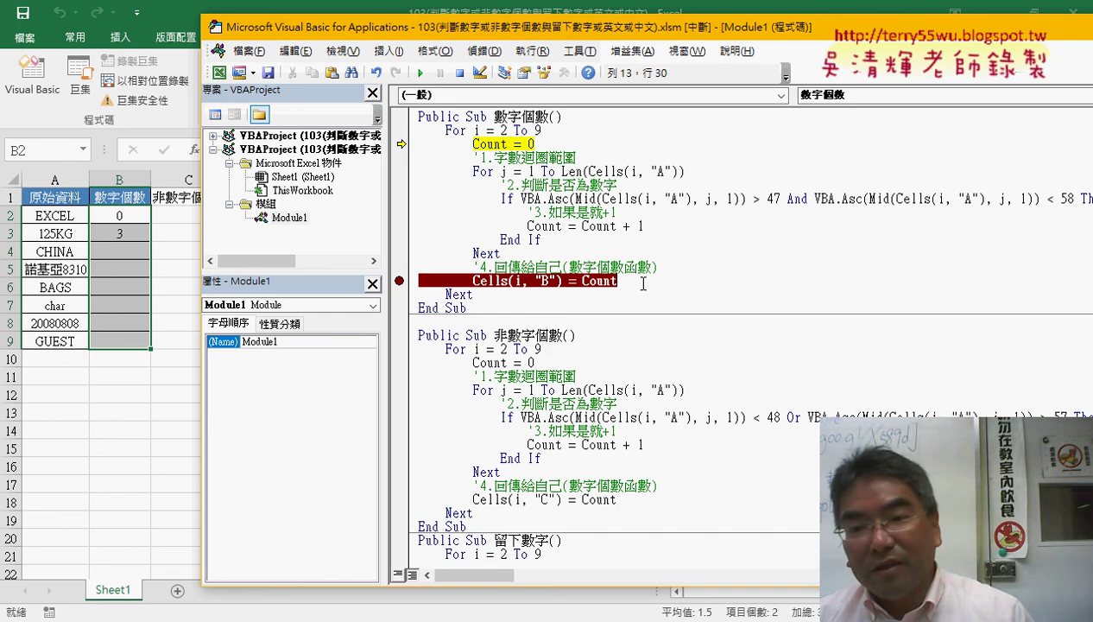
key("Return")
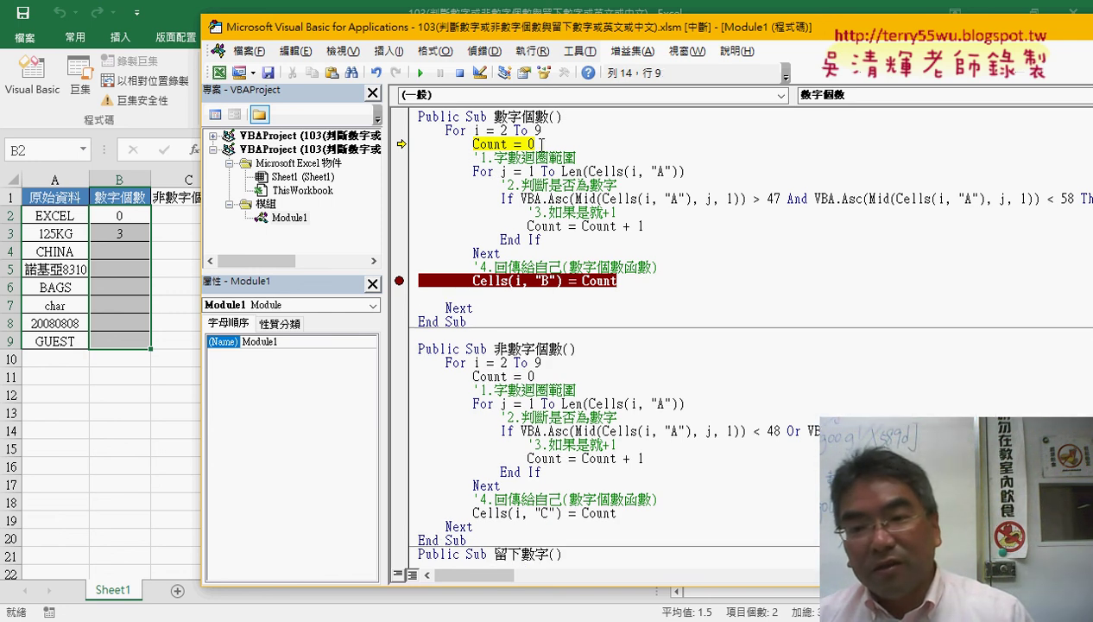
mouse_move(541, 144)
left_mouse_down()
mouse_move(473, 143)
mouse_move(483, 296)
left_mouse_up()
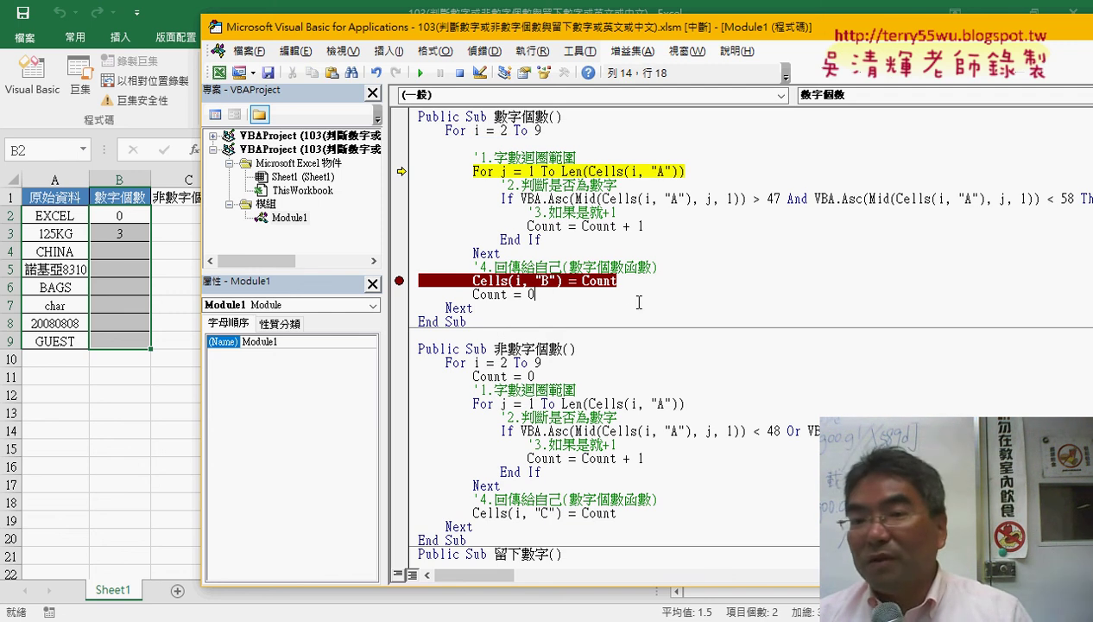
left_click(509, 142)
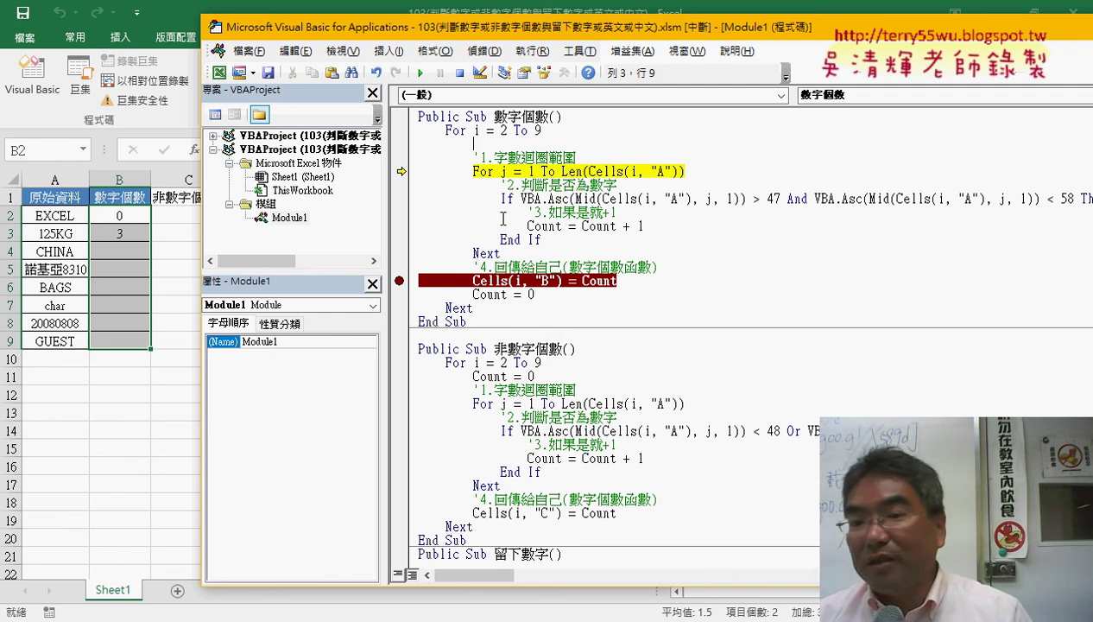
left_click(504, 294)
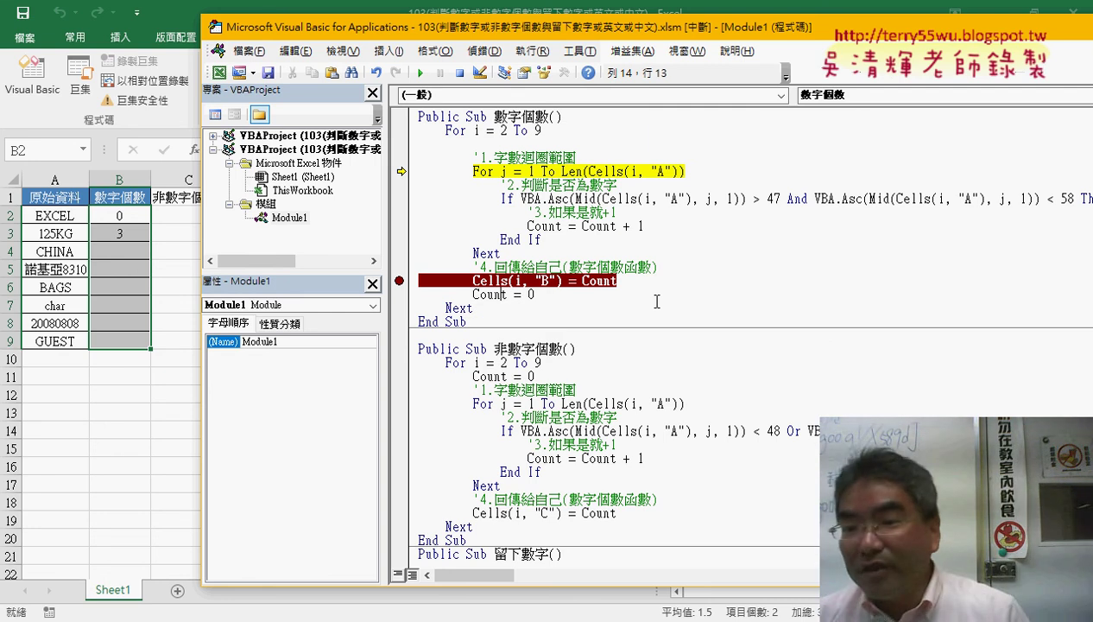
left_click_drag(618, 282, 583, 285)
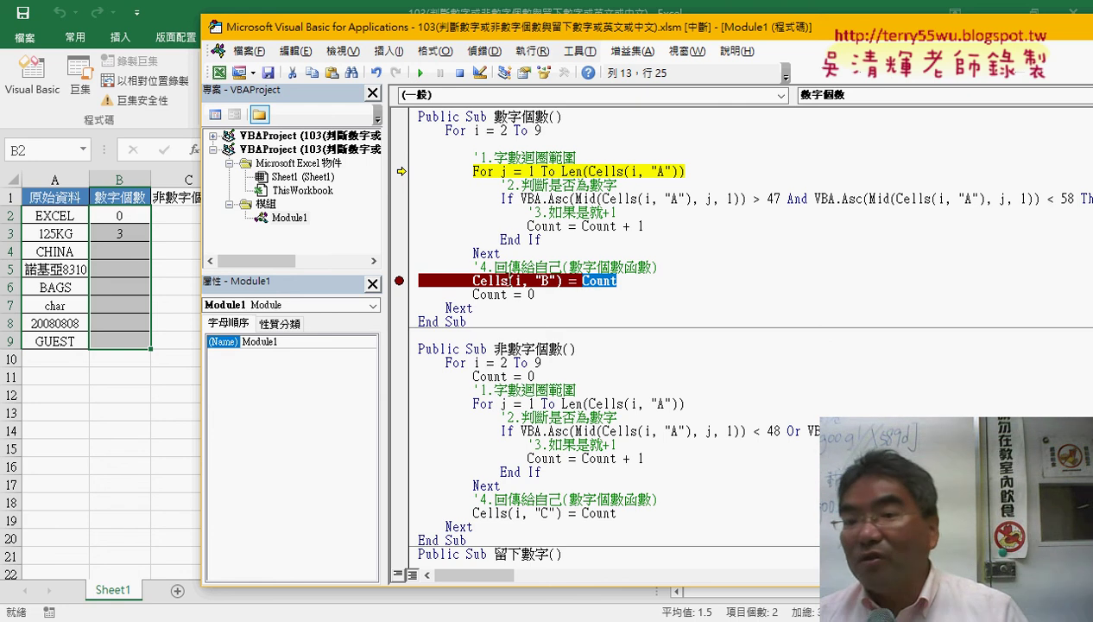
left_click_drag(535, 294, 474, 294)
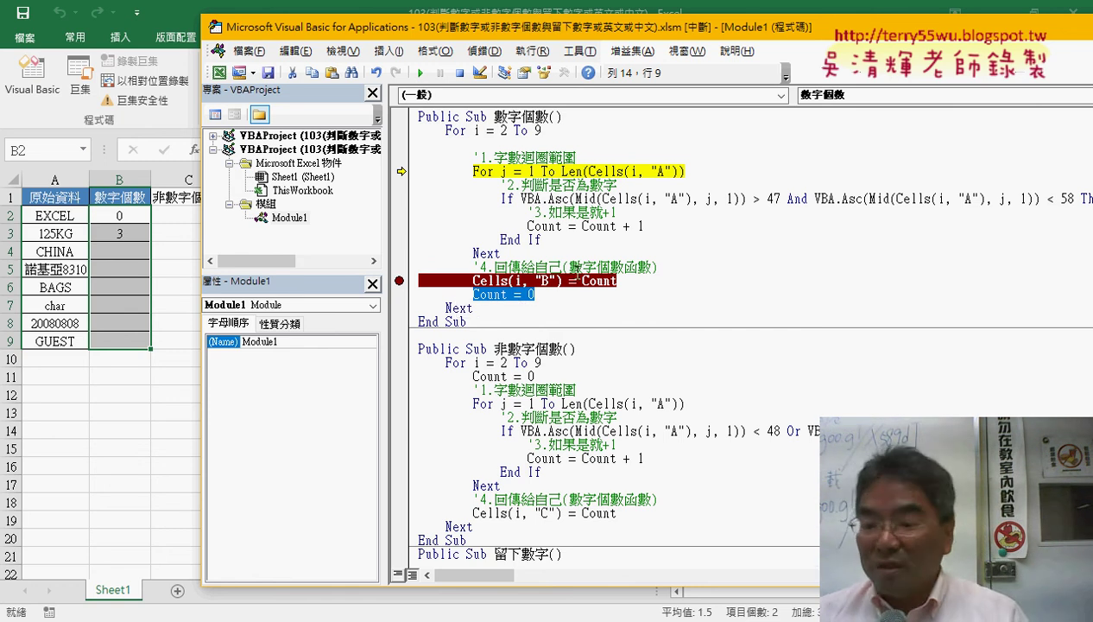
left_click(582, 131)
key("Delete")
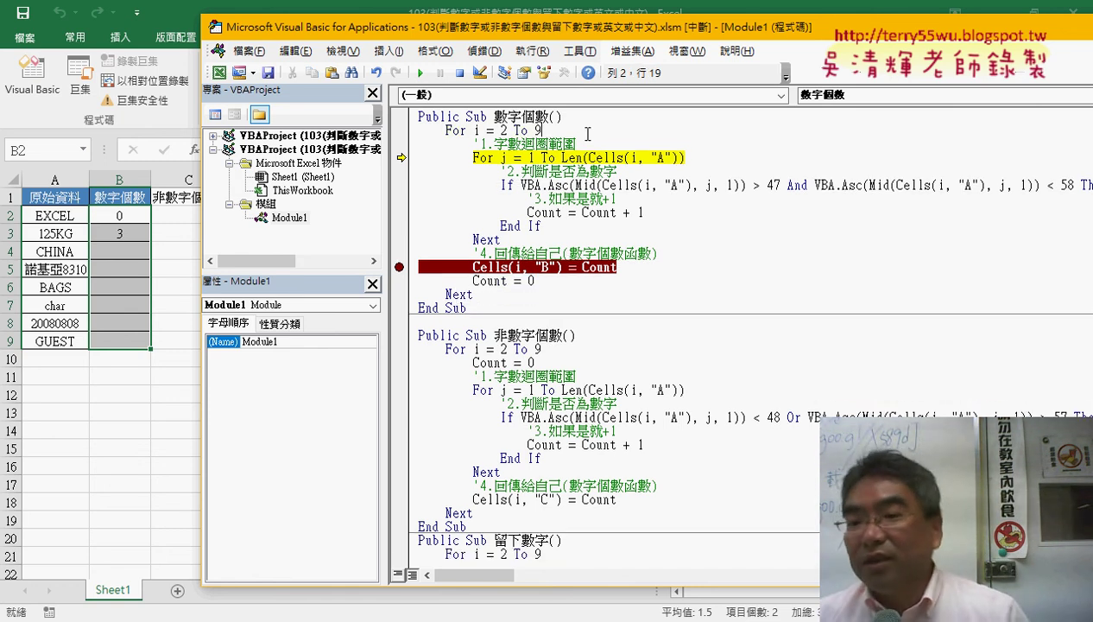
left_click(498, 280)
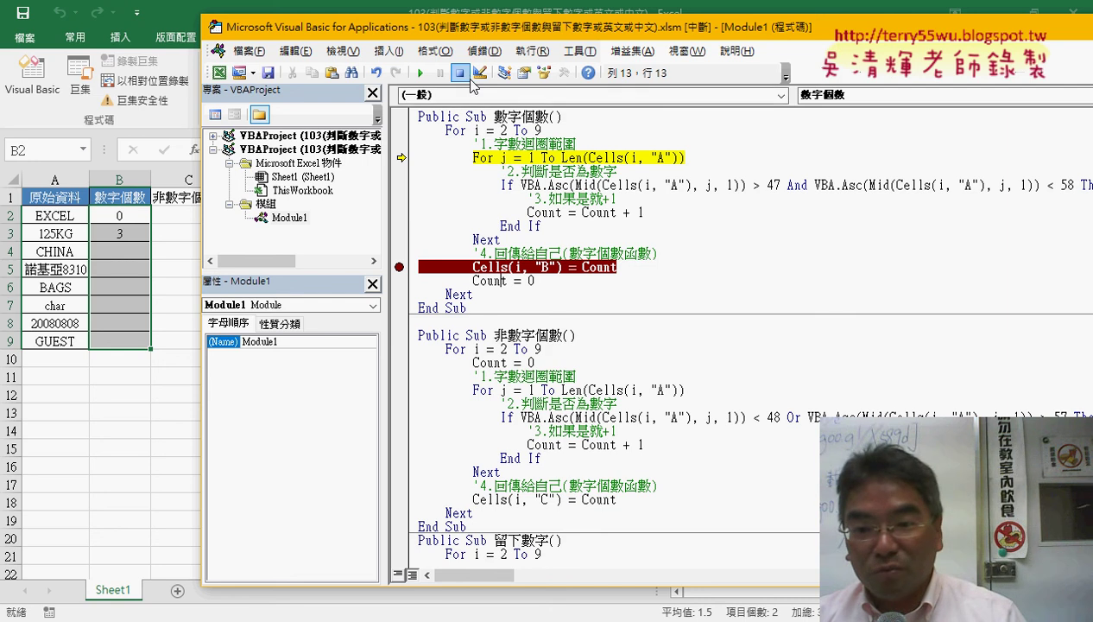
Reset the paused run, clear the breakpoint, and rerun the macro to fill B3:B9 (3,0,4,0,0,8,0).
left_click(461, 72)
left_click(398, 268)
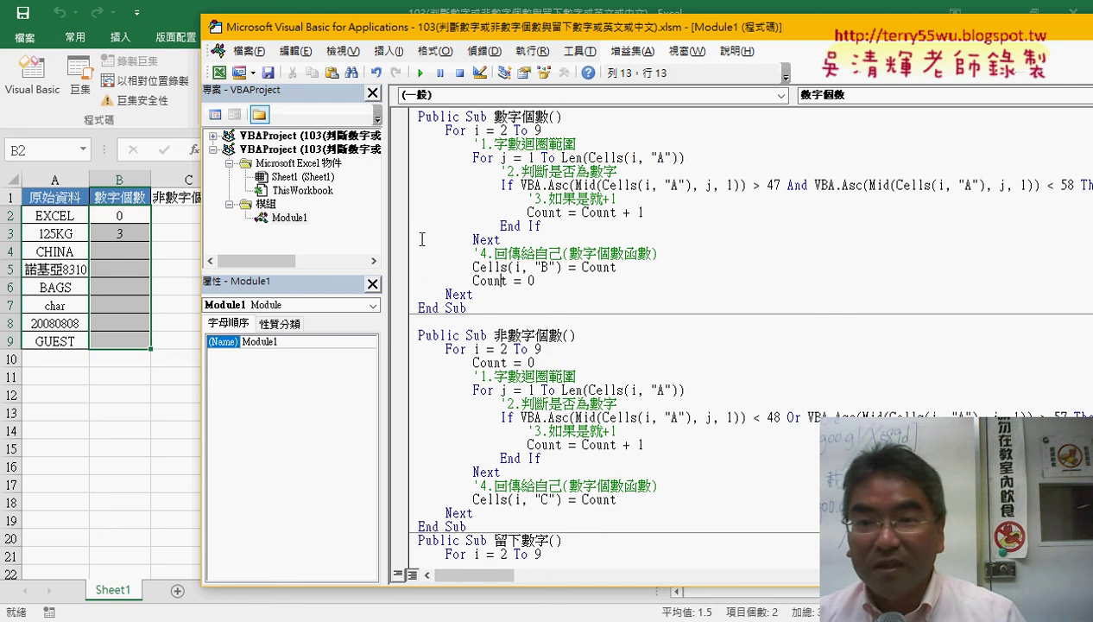
left_click(532, 270)
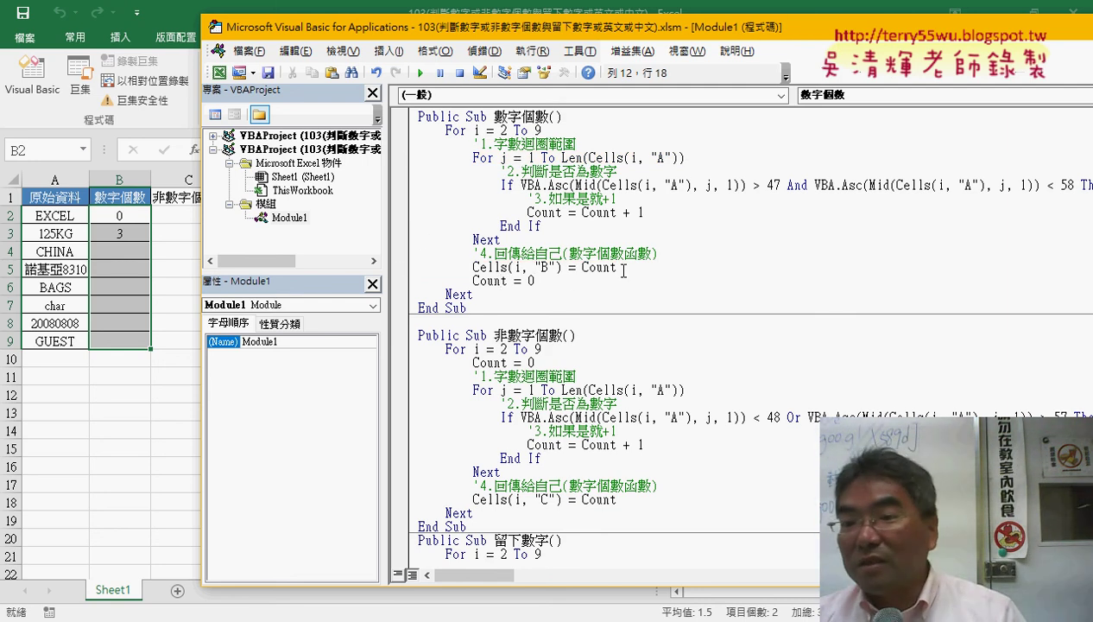
left_click_drag(624, 271, 576, 270)
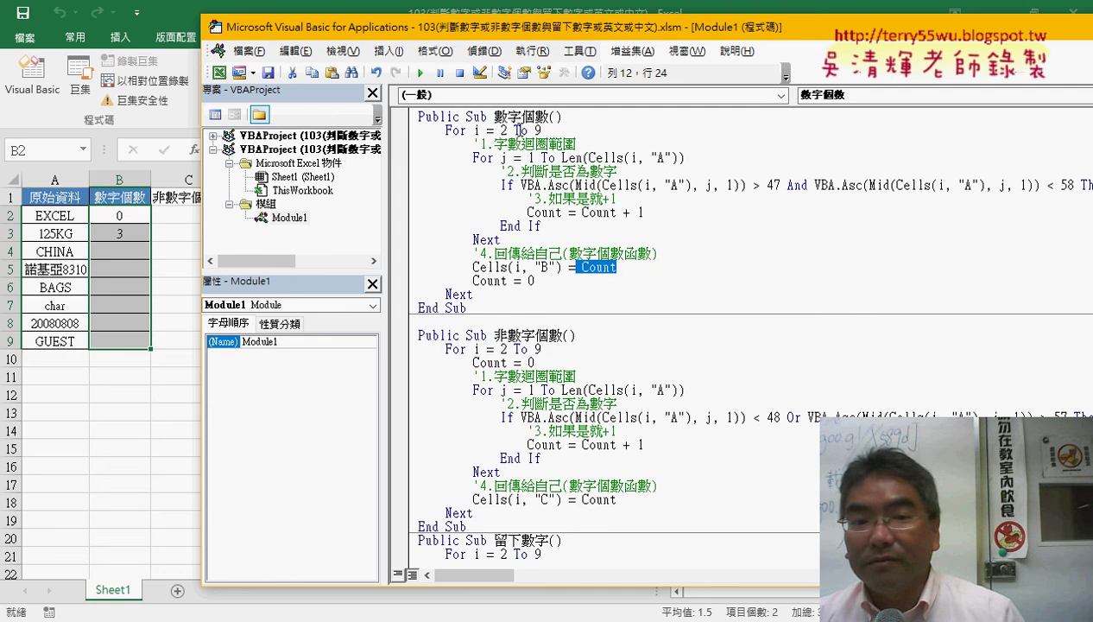
left_click(421, 74)
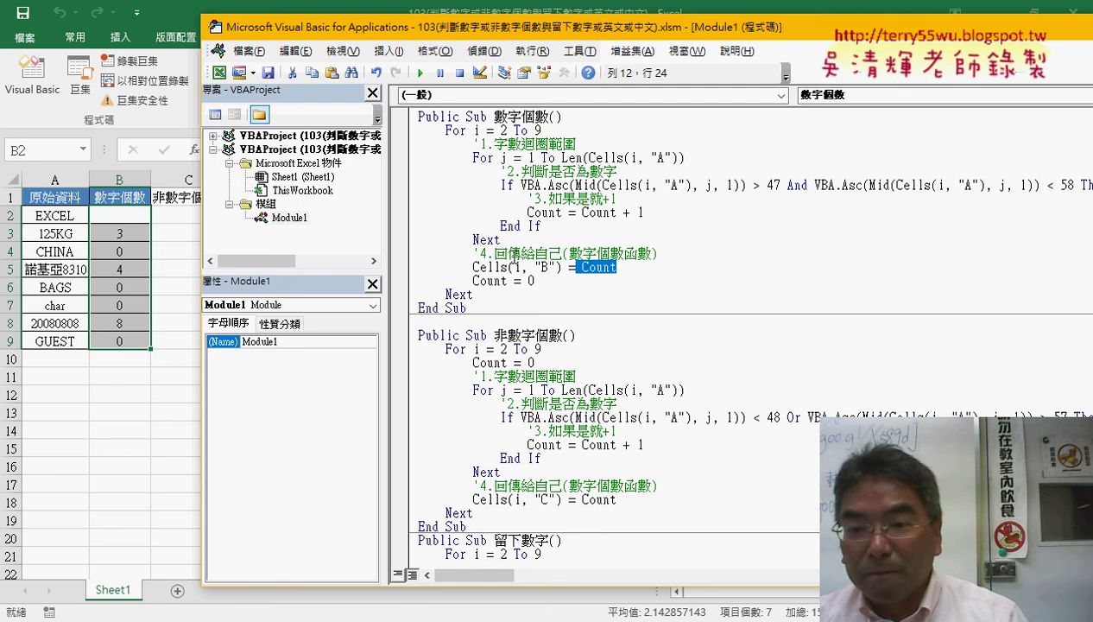
Copy the Count = 0 statement.
left_click(496, 283)
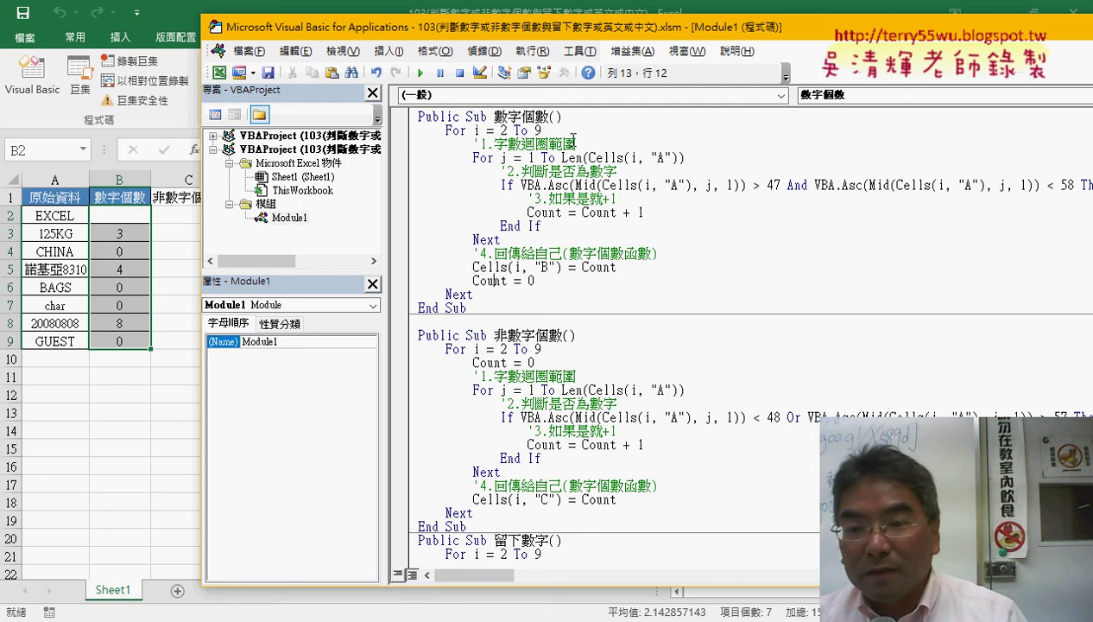
left_click_drag(550, 280, 474, 281)
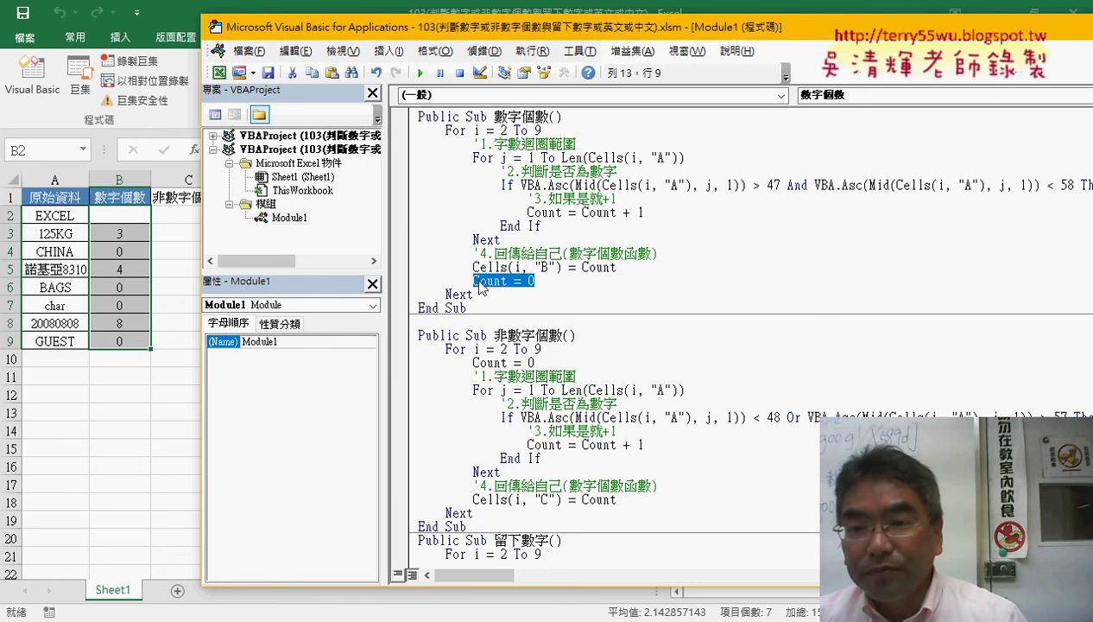
key("ctrl+c")
Paste Count = 0 on its own line under For i = 2 To 9 and rerun, so B2 shows 0.
left_click(542, 130)
key("ctrl+v")
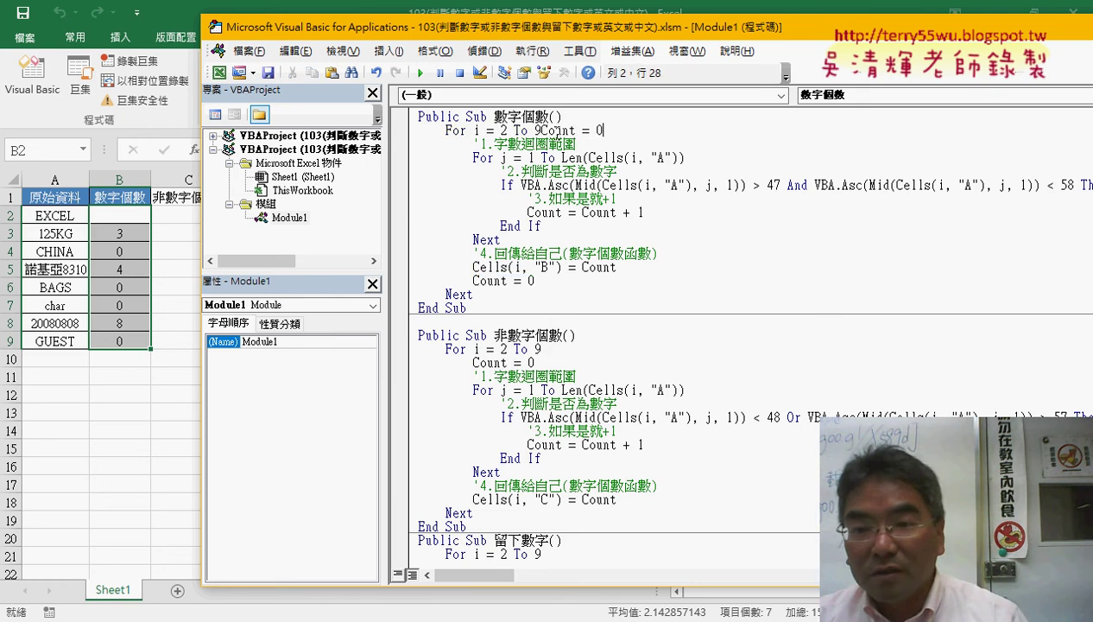
key("Return")
key("Tab")
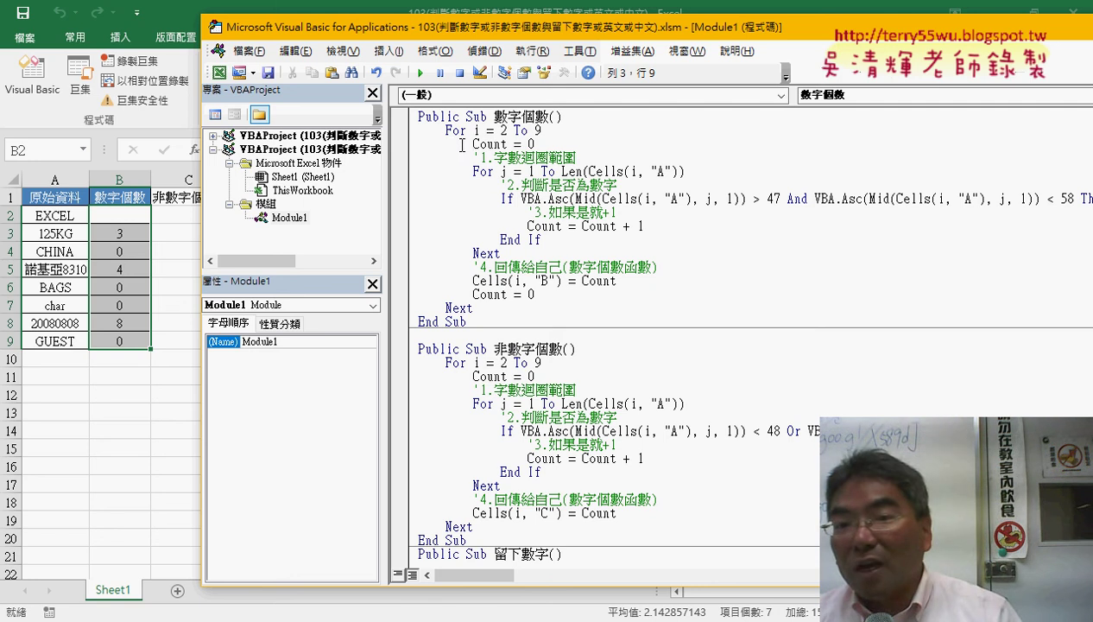
left_click_drag(473, 145, 439, 144)
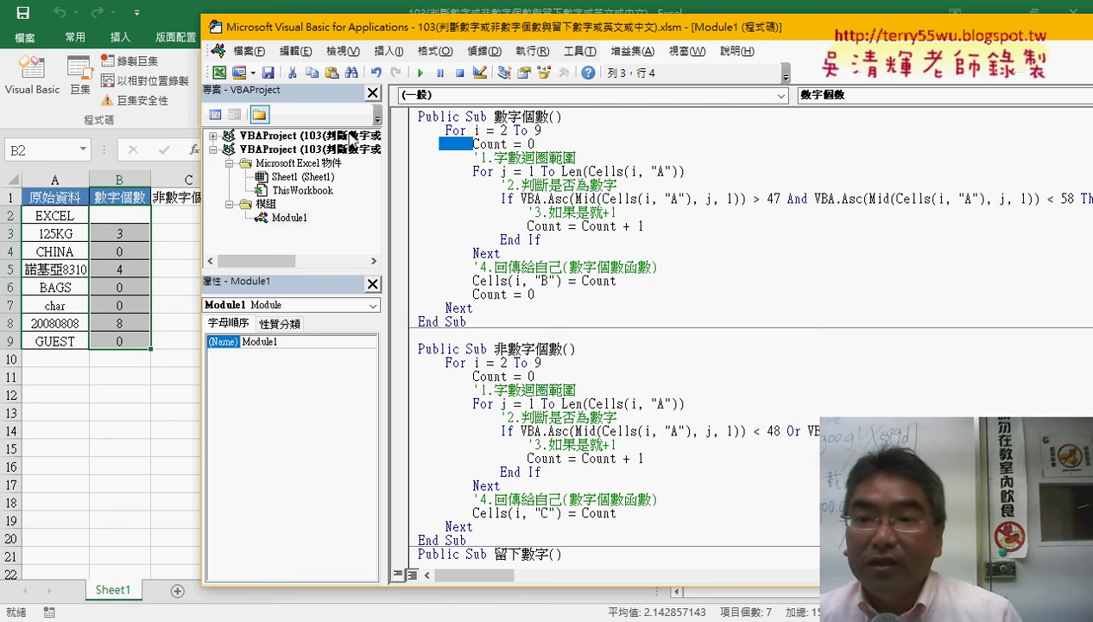
left_click(562, 171)
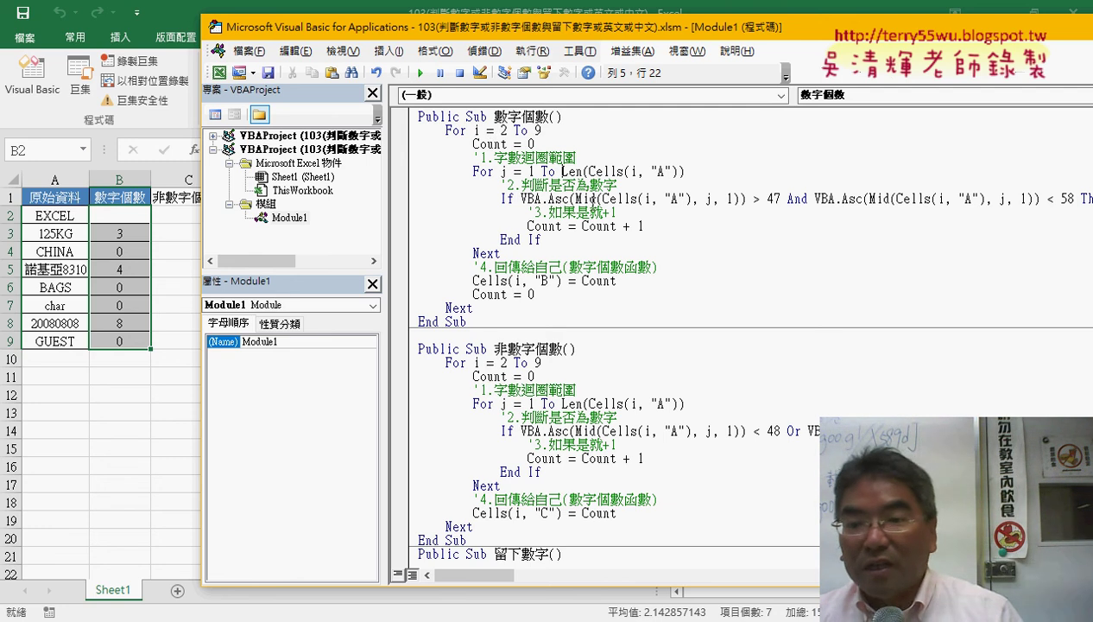
left_click(546, 293)
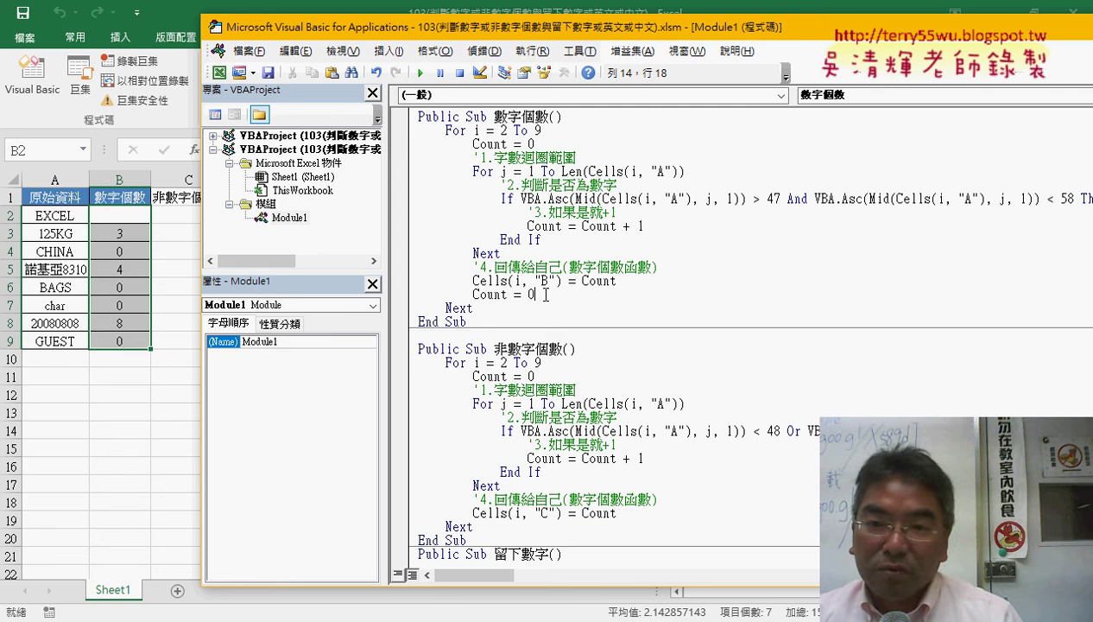
left_click(420, 74)
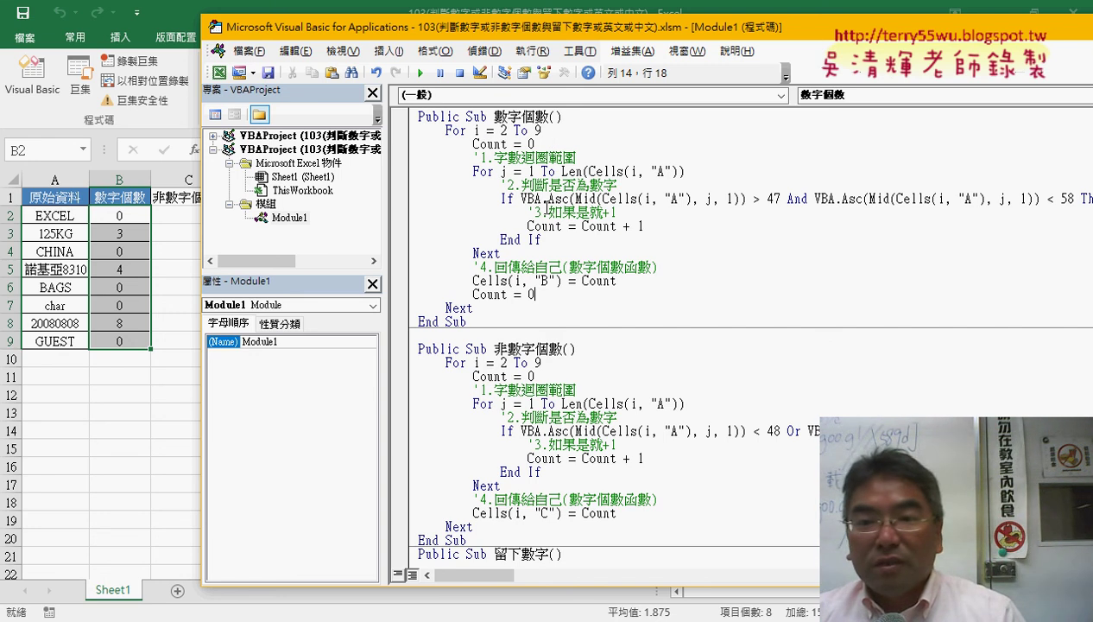
Delete the Count = 0 line under For i and return to the Excel workbook.
left_click_drag(537, 144, 418, 144)
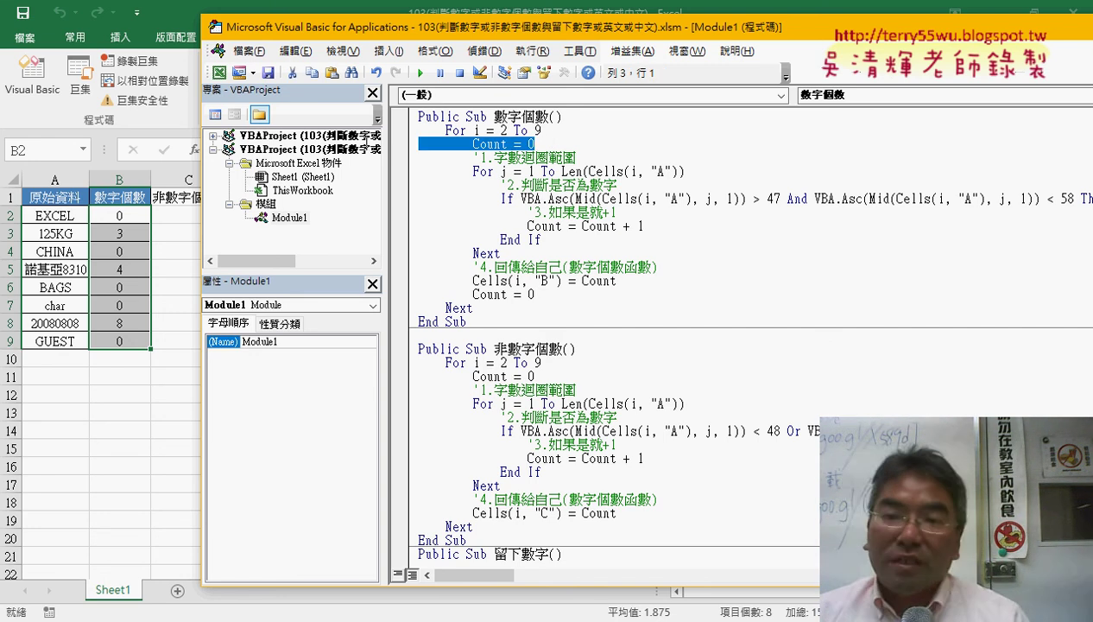
key("Delete")
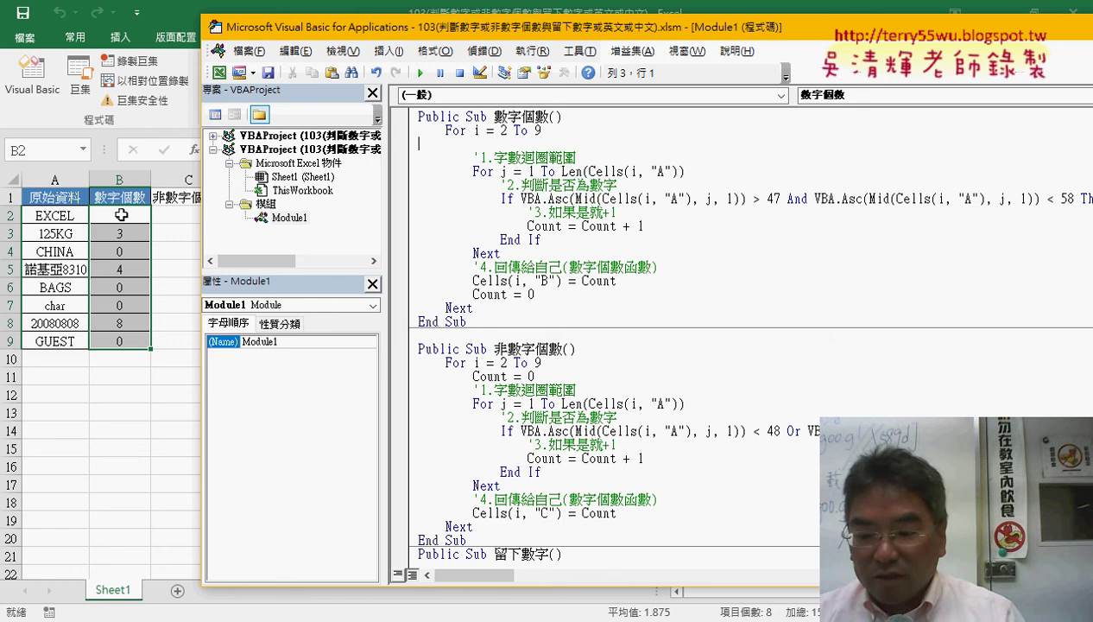
key("alt+F11")
Rerun the 數字個數 macro without the leading reset.
key("Delete")
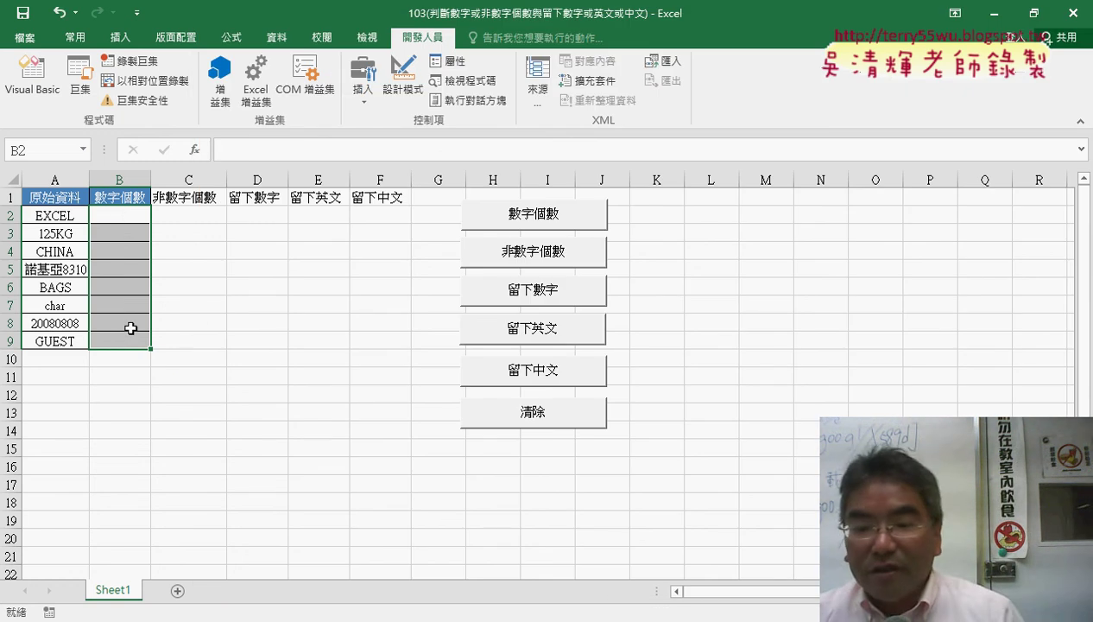
left_click(587, 528)
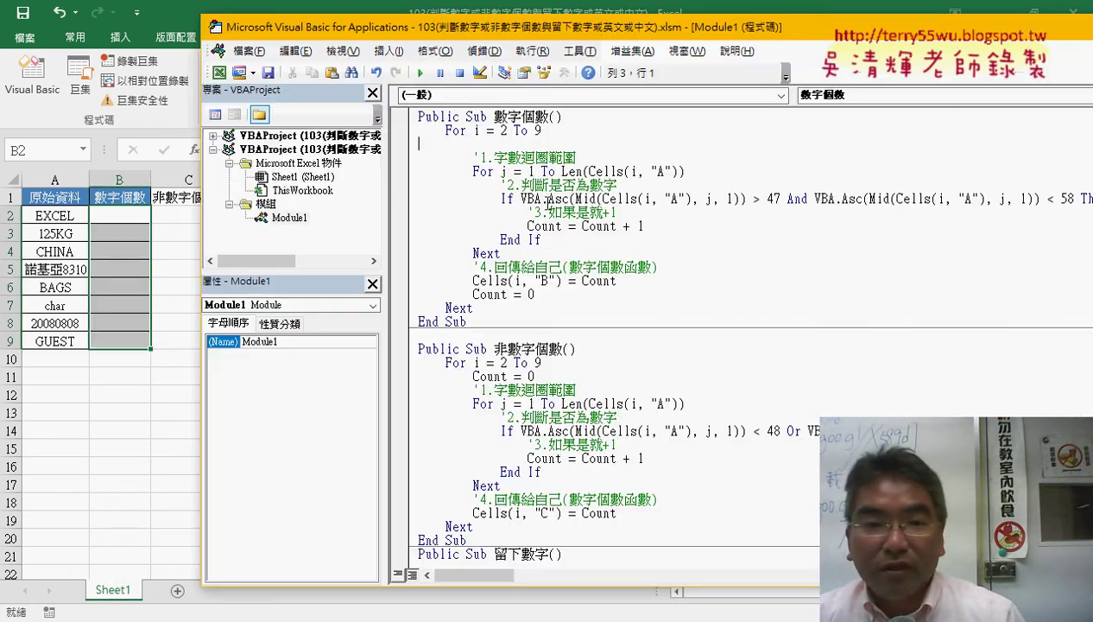
left_click(420, 73)
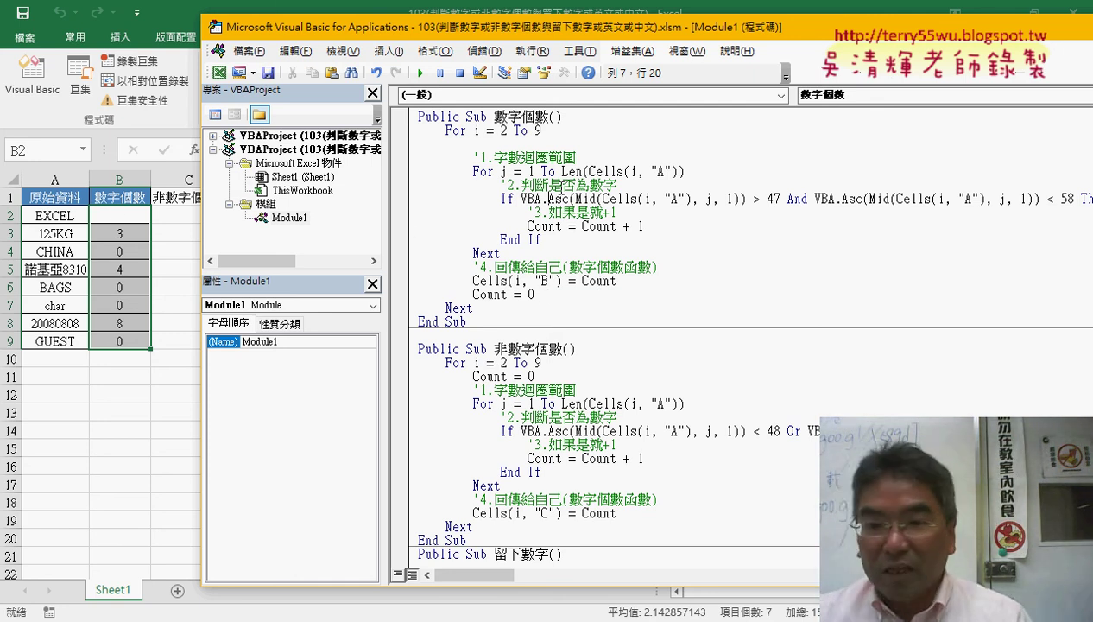
Copy Count = 0 onto a new line under Public Sub 數字個數() and rerun, giving B2 0.
left_click(564, 116)
key("Return")
key("Tab")
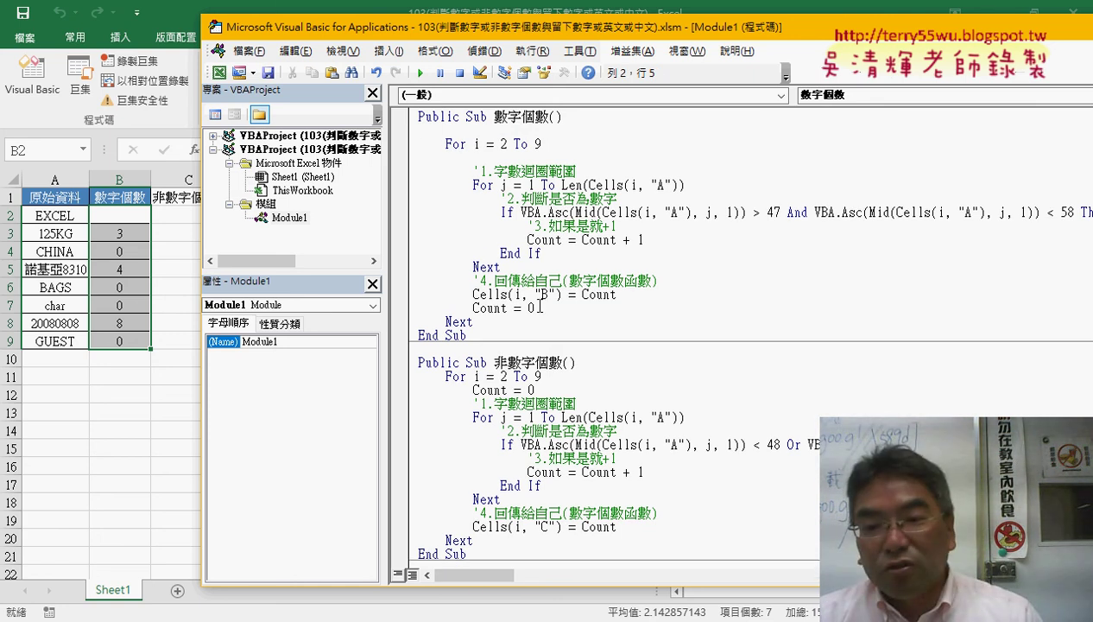
mouse_move(539, 307)
left_mouse_down()
mouse_move(473, 308)
mouse_move(464, 134)
left_mouse_up()
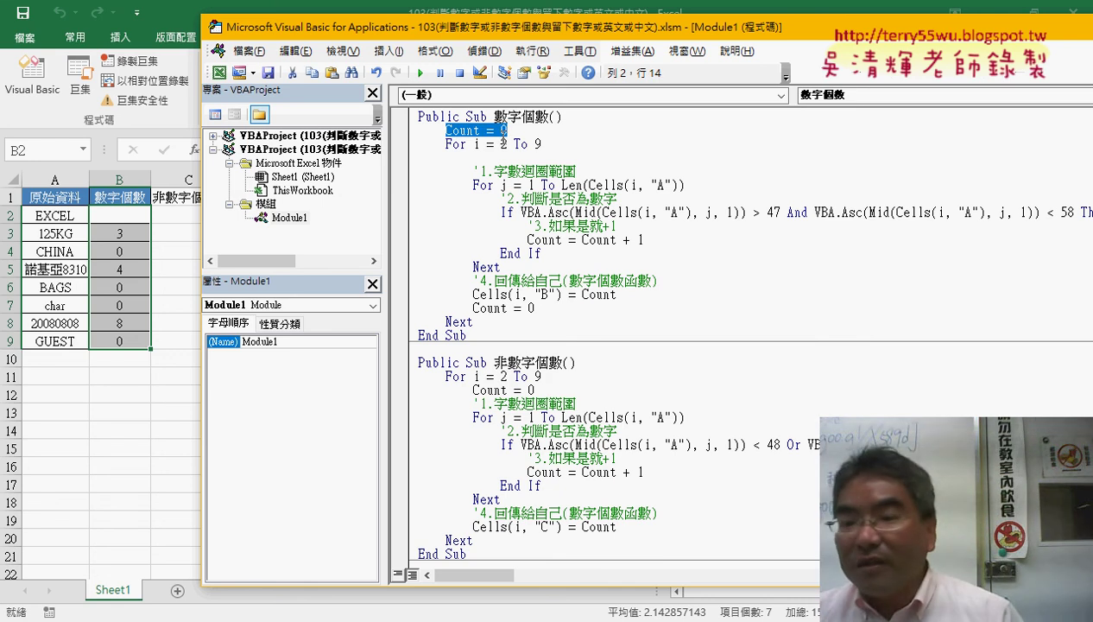
left_click_drag(534, 308, 473, 308)
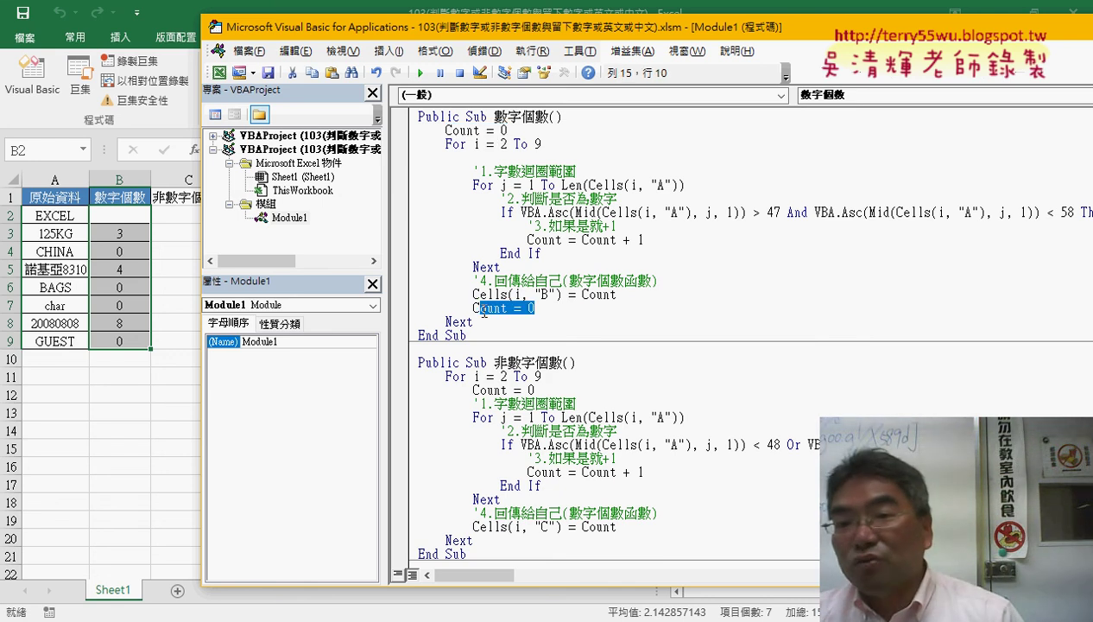
left_click_drag(514, 131, 445, 131)
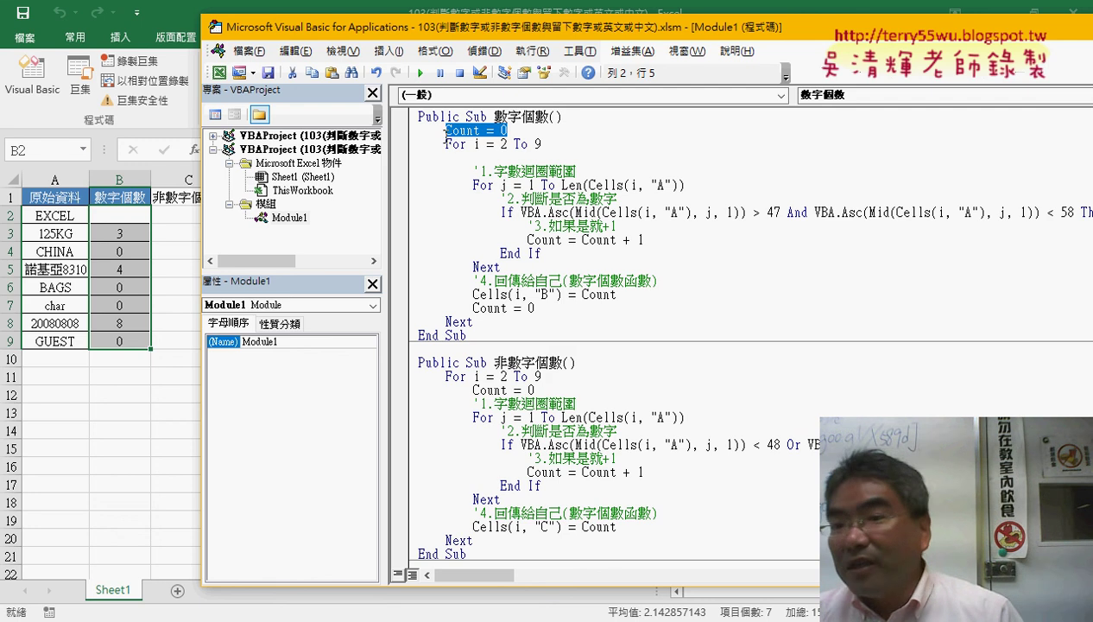
left_click(506, 308)
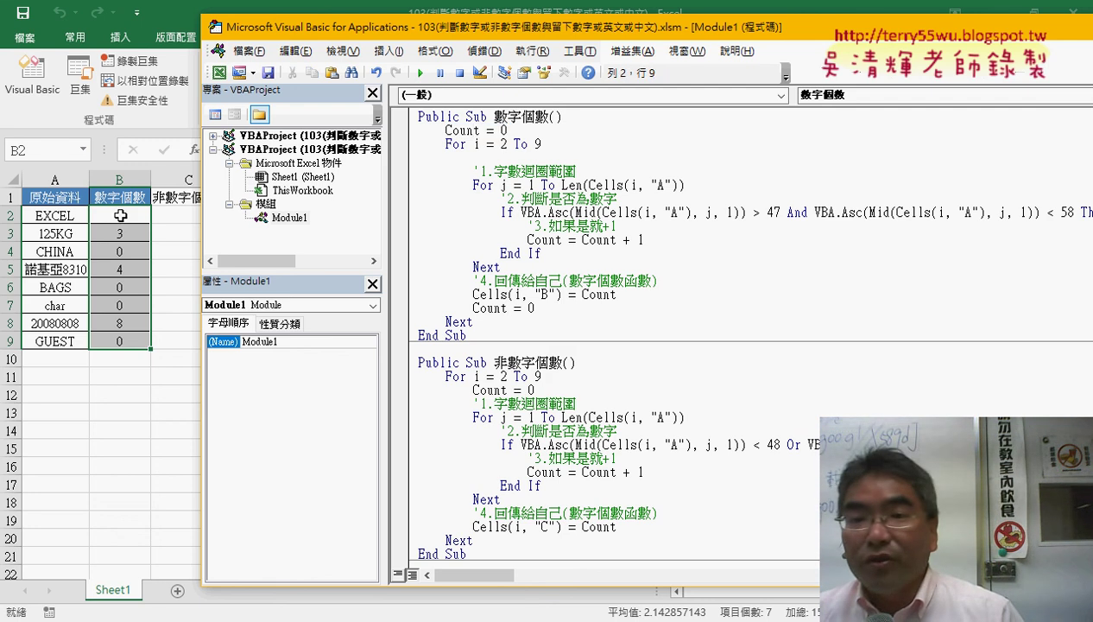
left_click(518, 198)
left_click(421, 72)
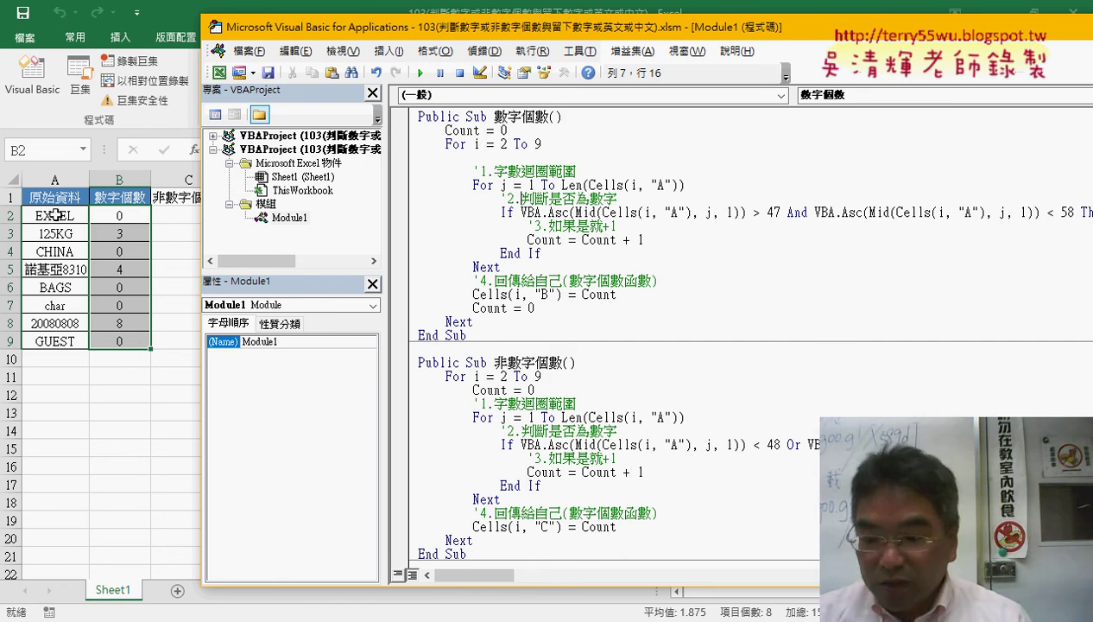
Change cell A2 to EXCEL12.
double_click(51, 215)
type("1")
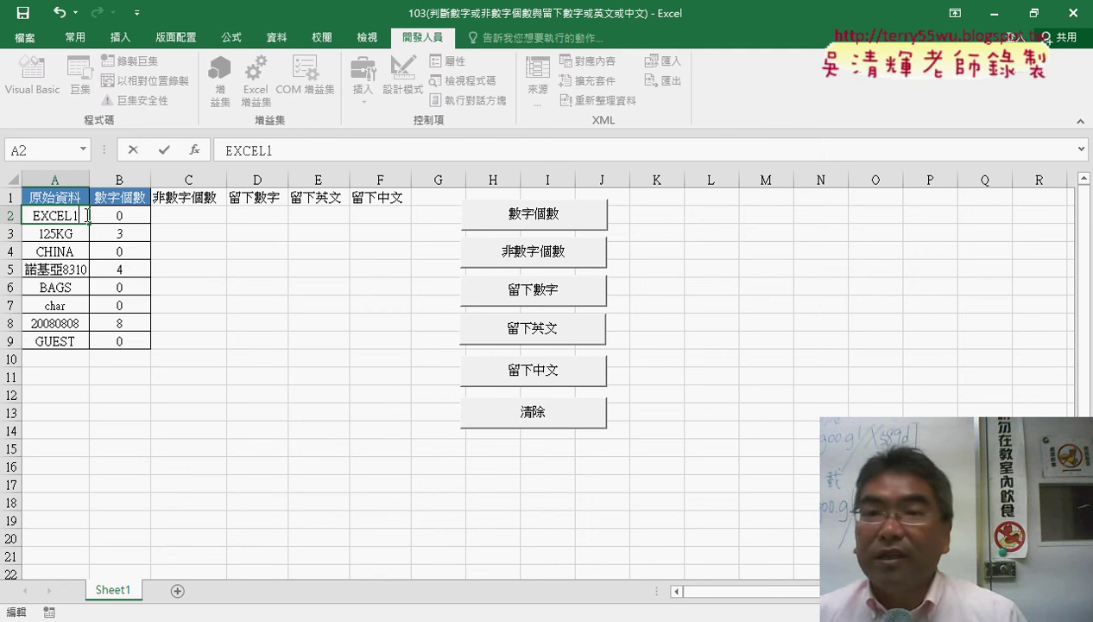
type("2")
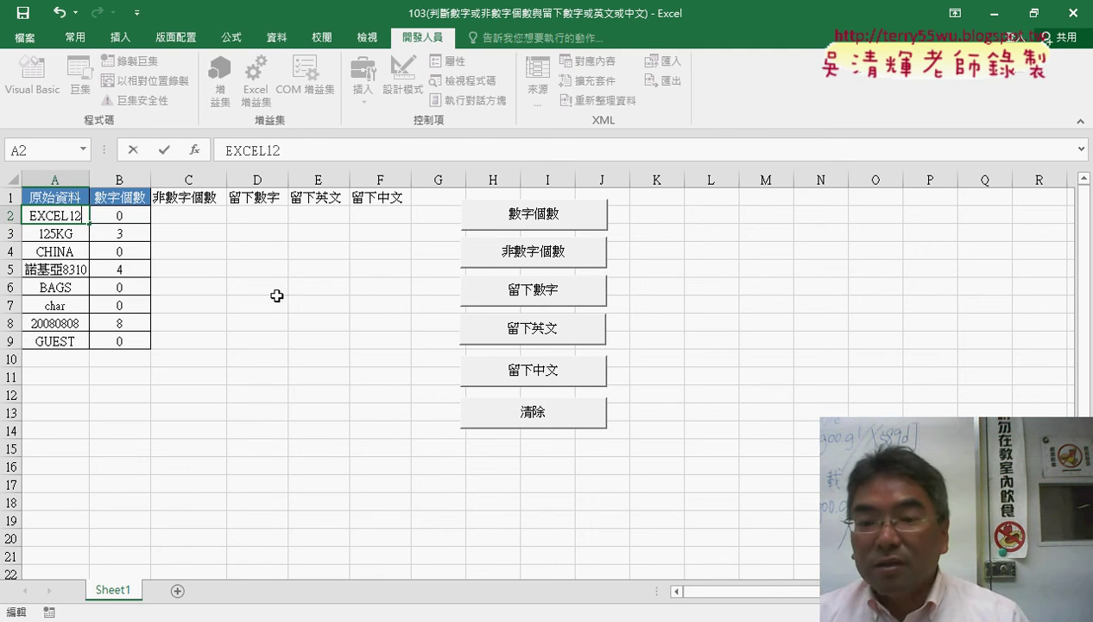
left_click(275, 302)
Delete the opening Count = 0 line and rerun 數字個數, so B2 shows 2.
left_click(557, 483)
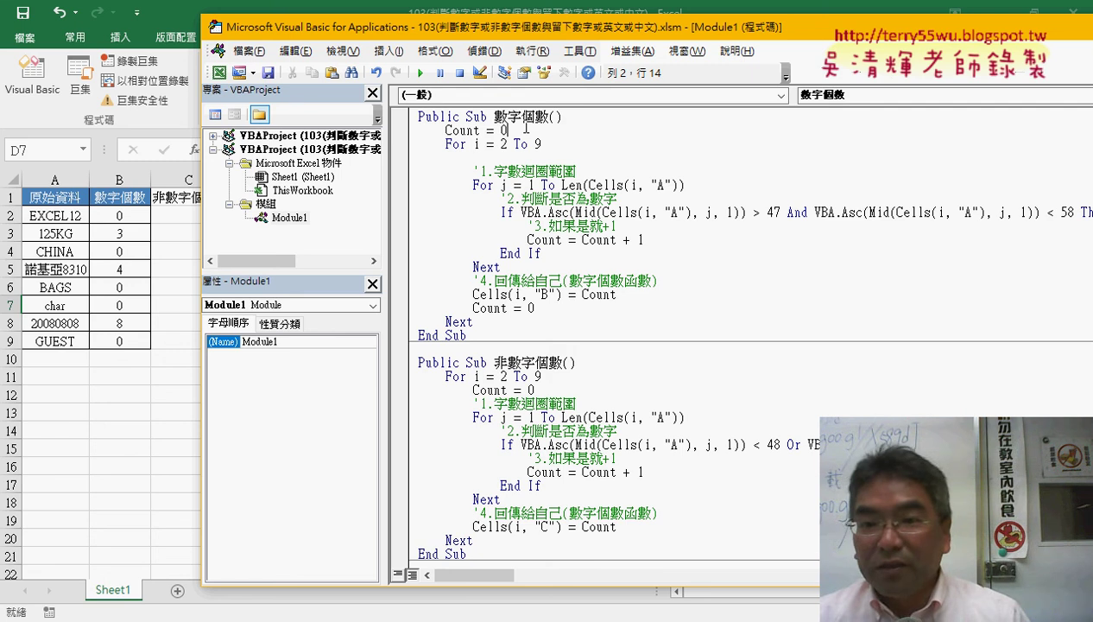
left_click_drag(525, 129, 389, 132)
key("Delete")
key("Delete")
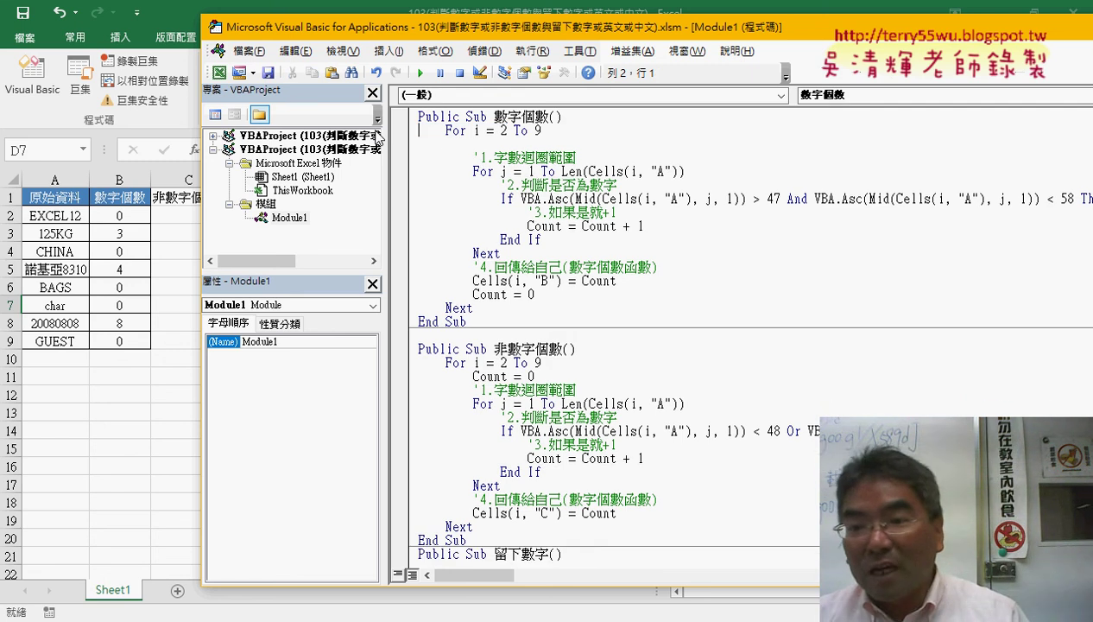
left_click_drag(646, 226, 584, 227)
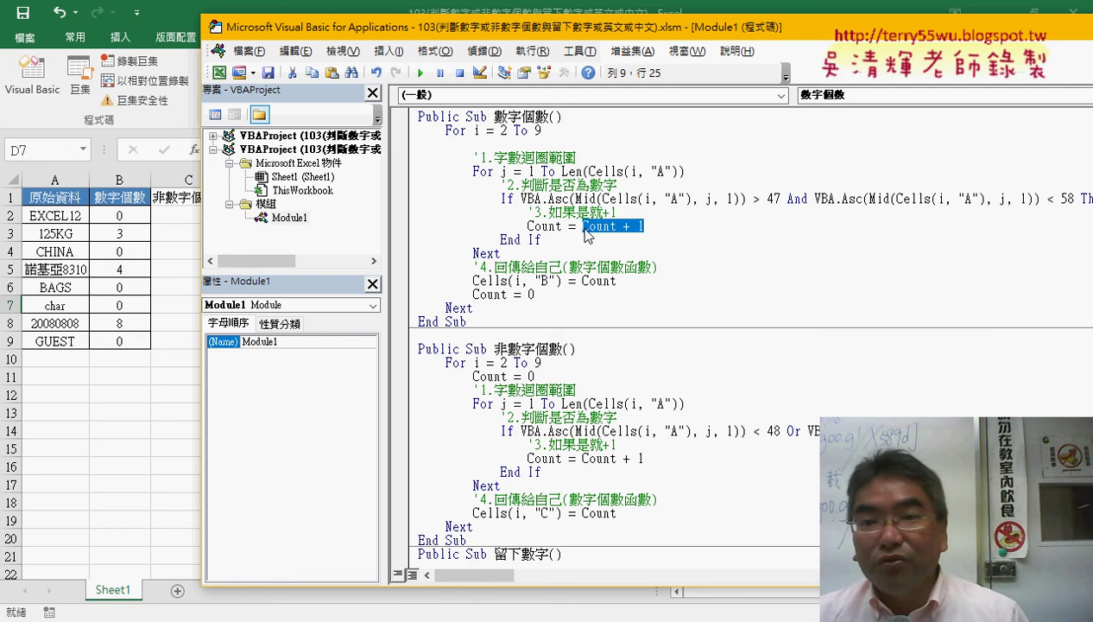
left_click(421, 74)
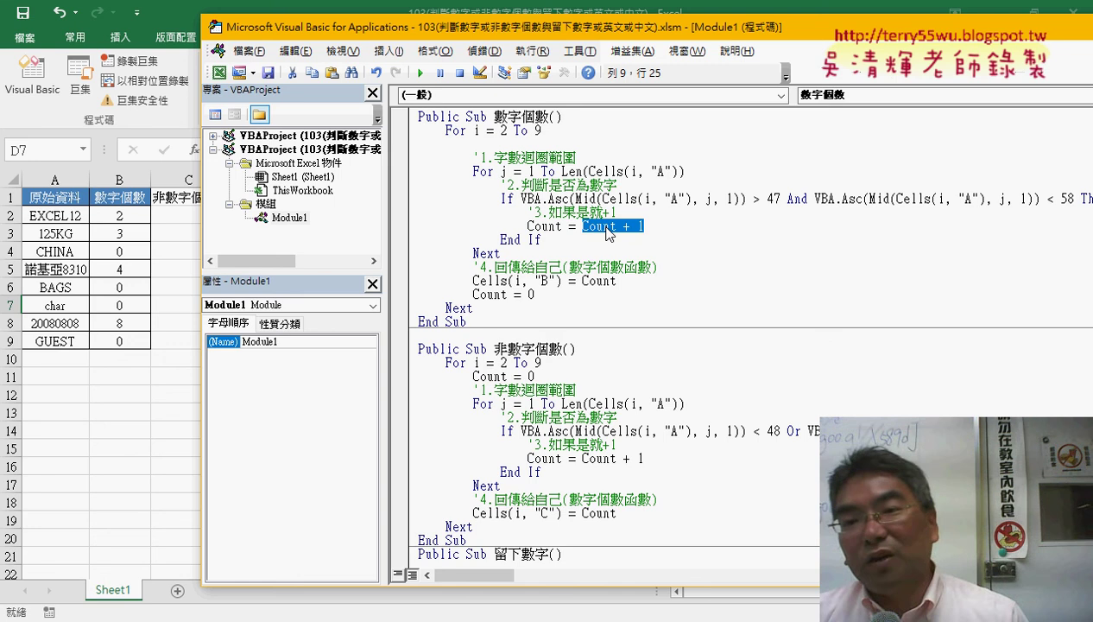
Add an indented blank line under the 數字個數 macro header.
left_click(611, 117)
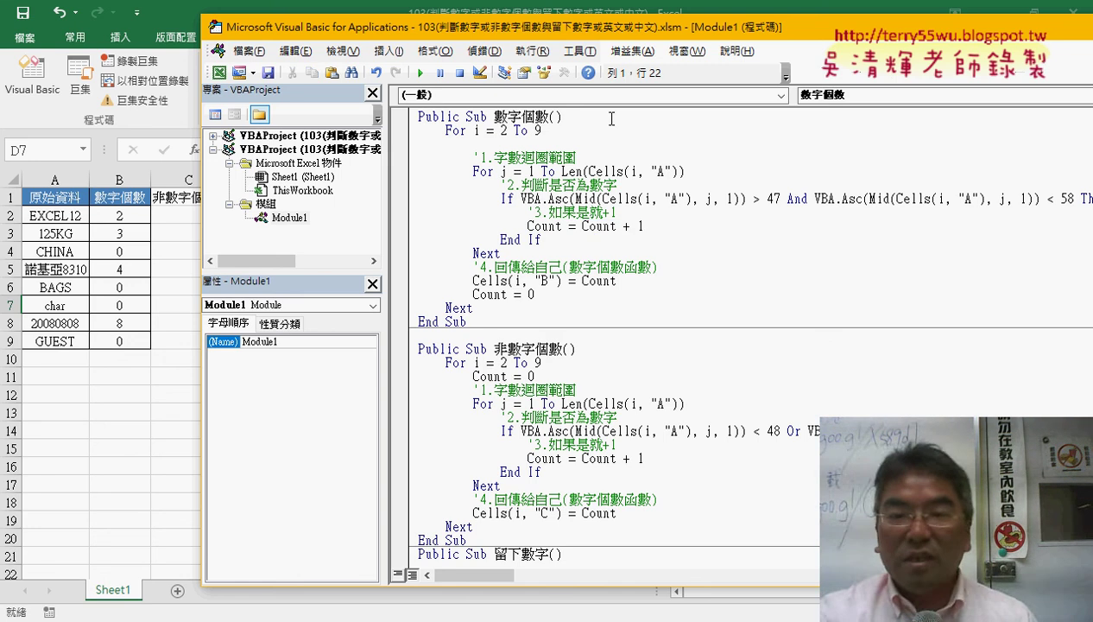
key("Return")
key("Tab")
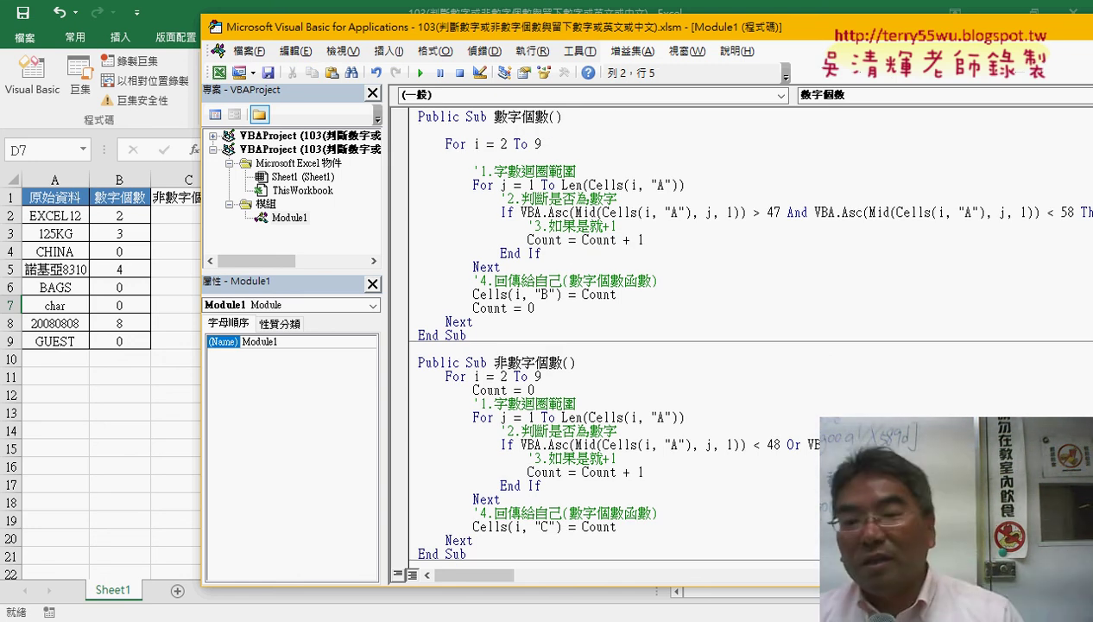
Copy Count = 0 from near End Sub onto the blank line under Public Sub 數字個數().
mouse_move(536, 308)
left_mouse_down()
mouse_move(474, 308)
mouse_move(492, 132)
mouse_move(446, 132)
left_mouse_up()
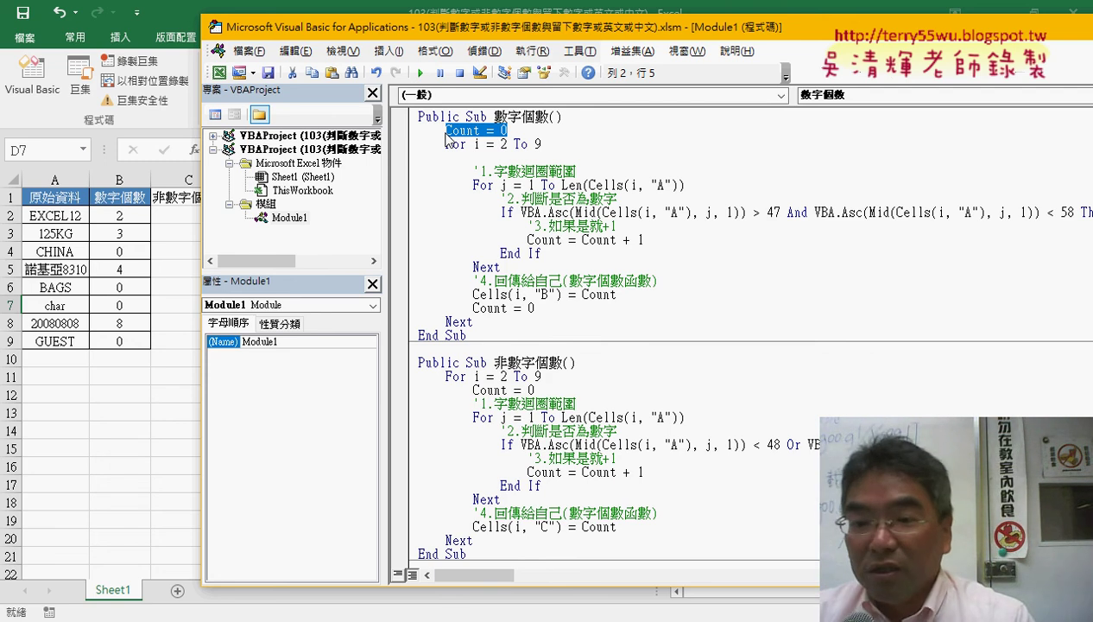
left_click(556, 304)
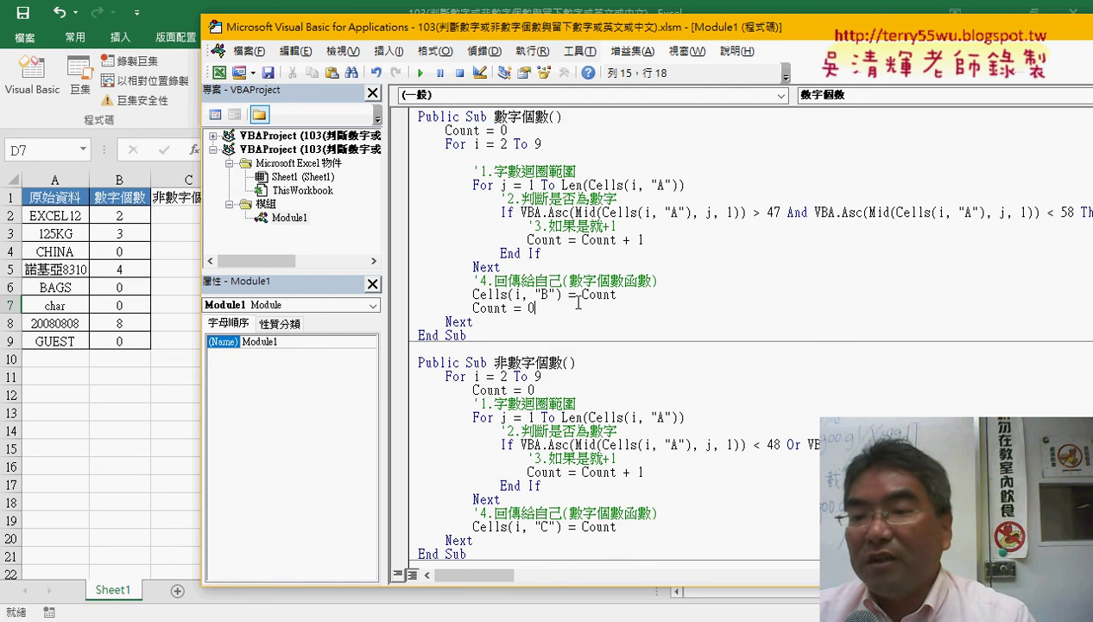
scroll(570, 293, "down", 1)
scroll(566, 259, "down", 1)
scroll(564, 241, "down", 1)
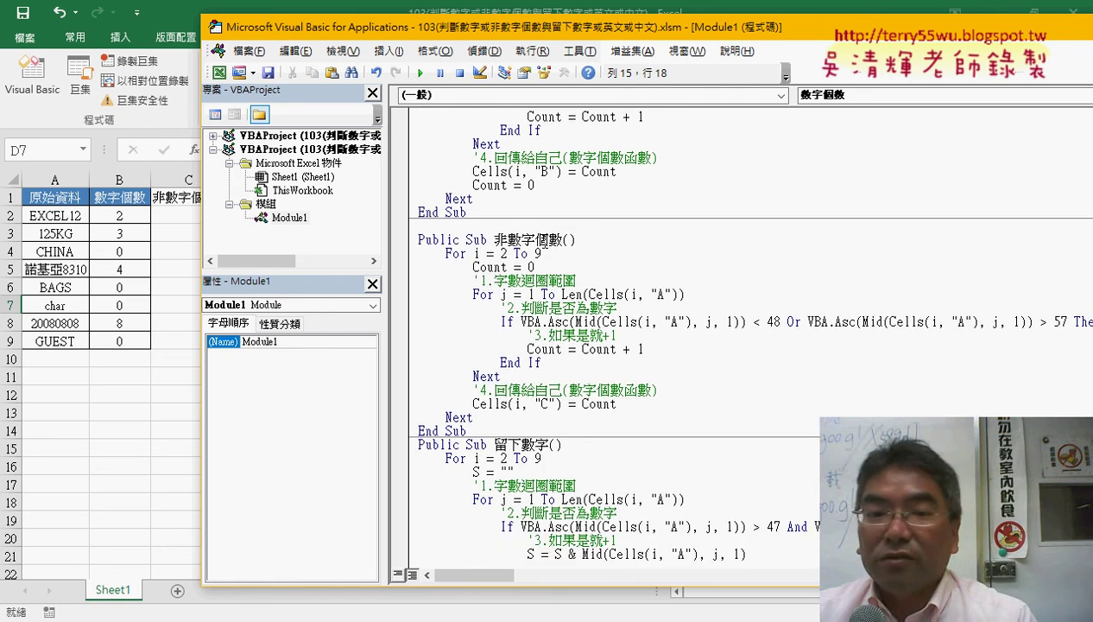
Run the 非數字個數 macro, filling column C with non-digit counts 5,2,5,3,4,4,0,5.
left_click(547, 293)
left_click_drag(622, 29, 712, 20)
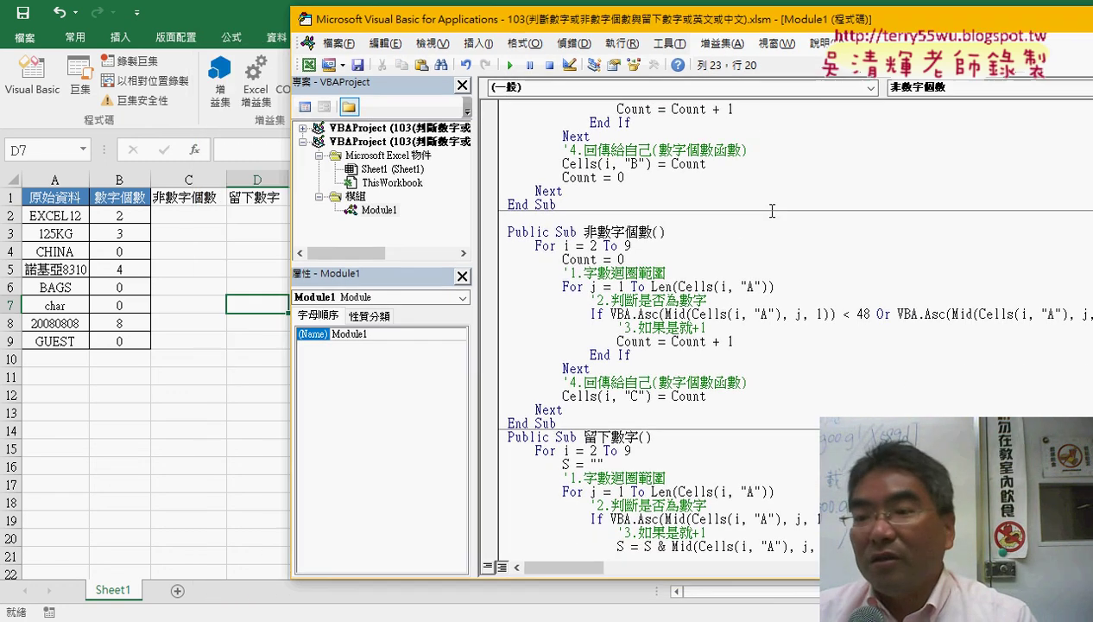
left_click_drag(783, 23, 639, 25)
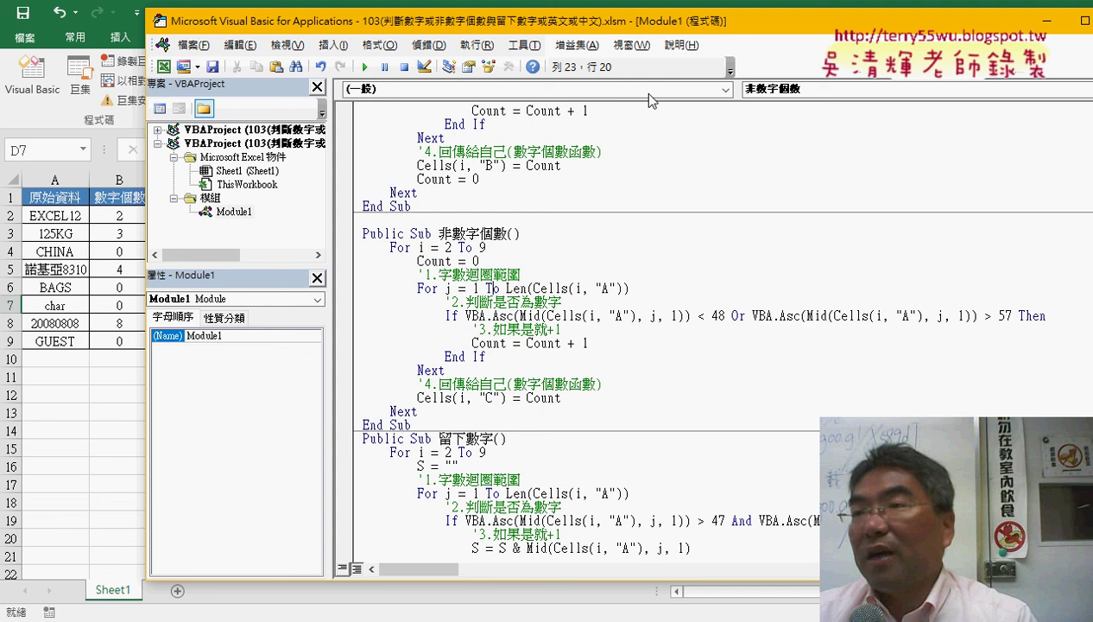
double_click(739, 316)
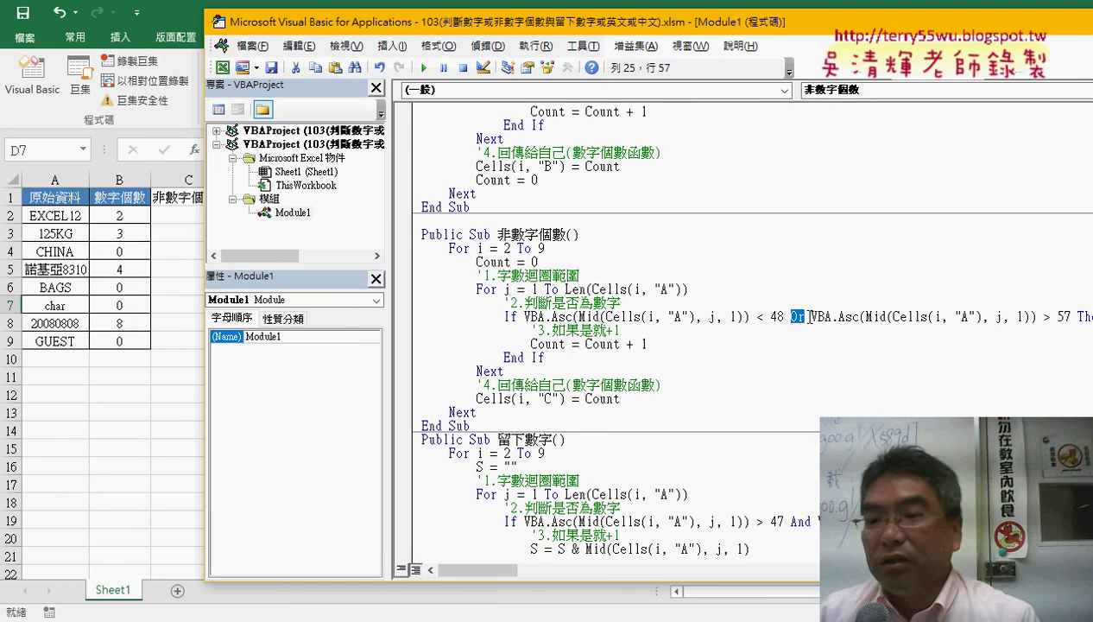
double_click(760, 316)
scroll(758, 319, "up", 1)
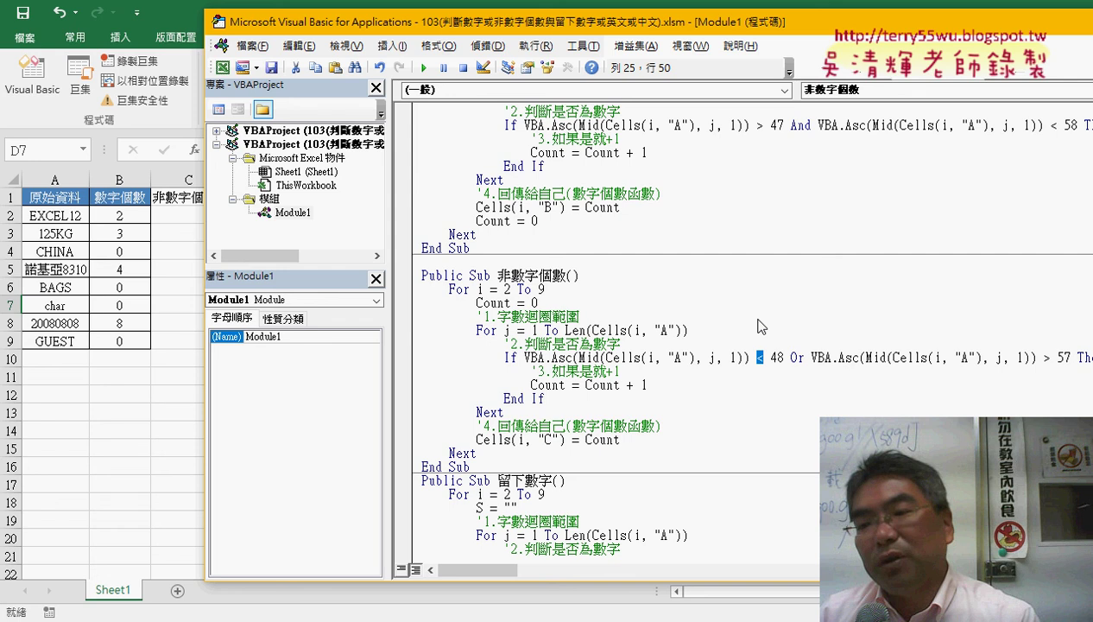
left_click(787, 357)
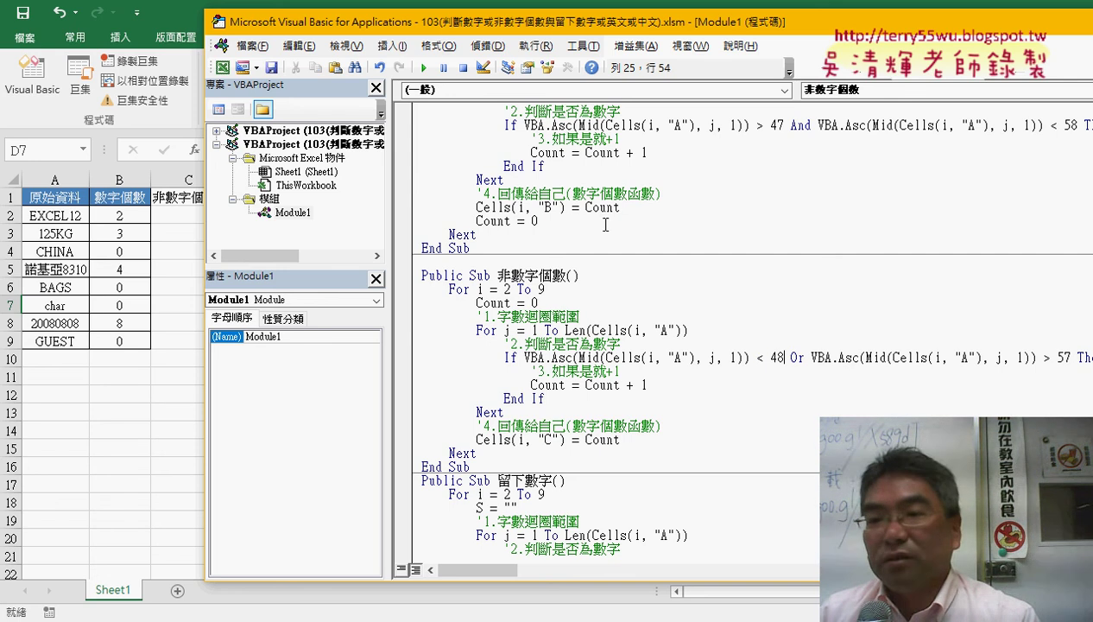
left_click(420, 68)
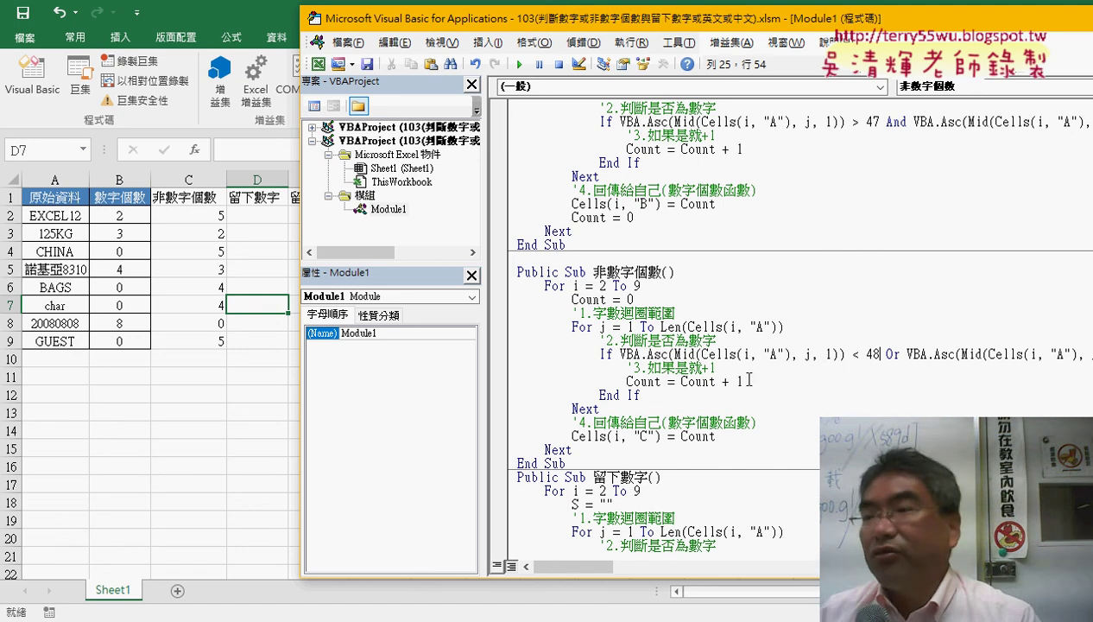
left_click_drag(750, 380, 685, 385)
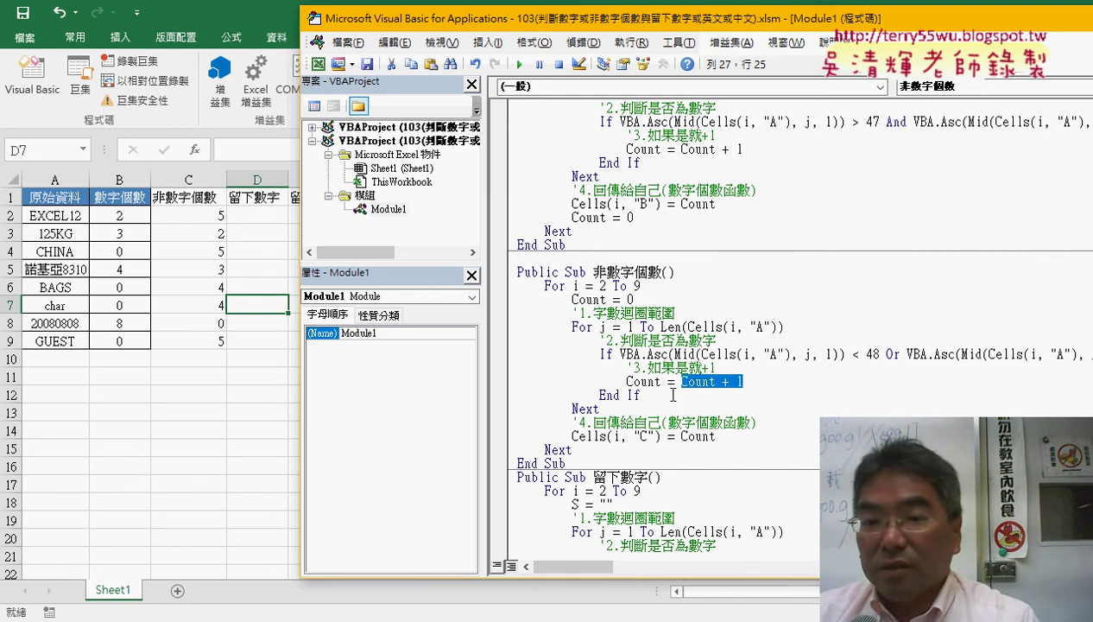
left_click(457, 43)
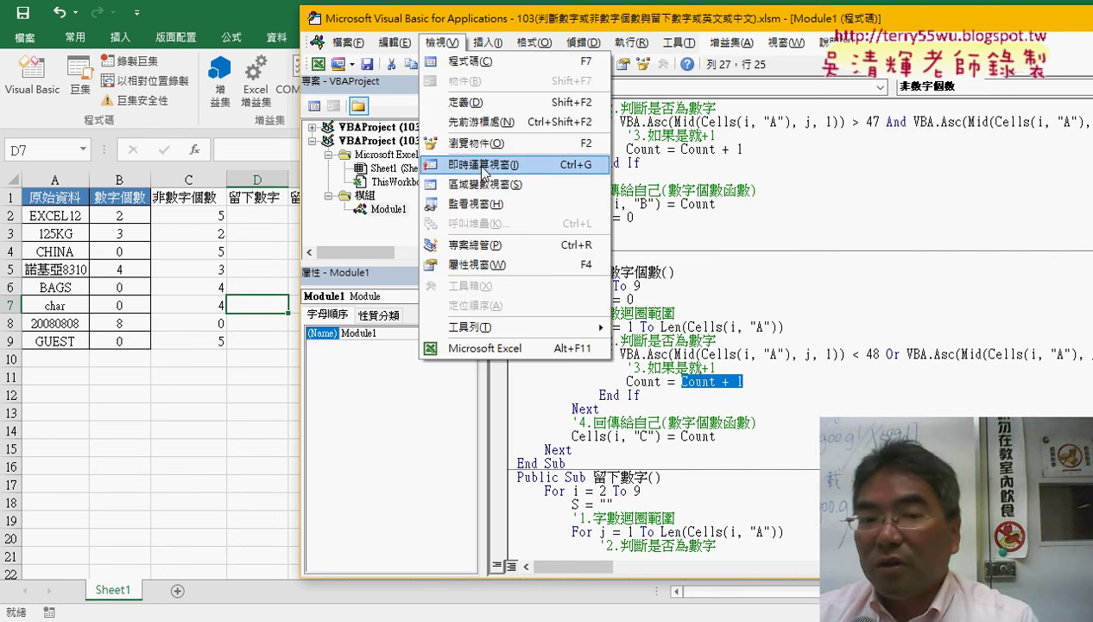
left_click(716, 303)
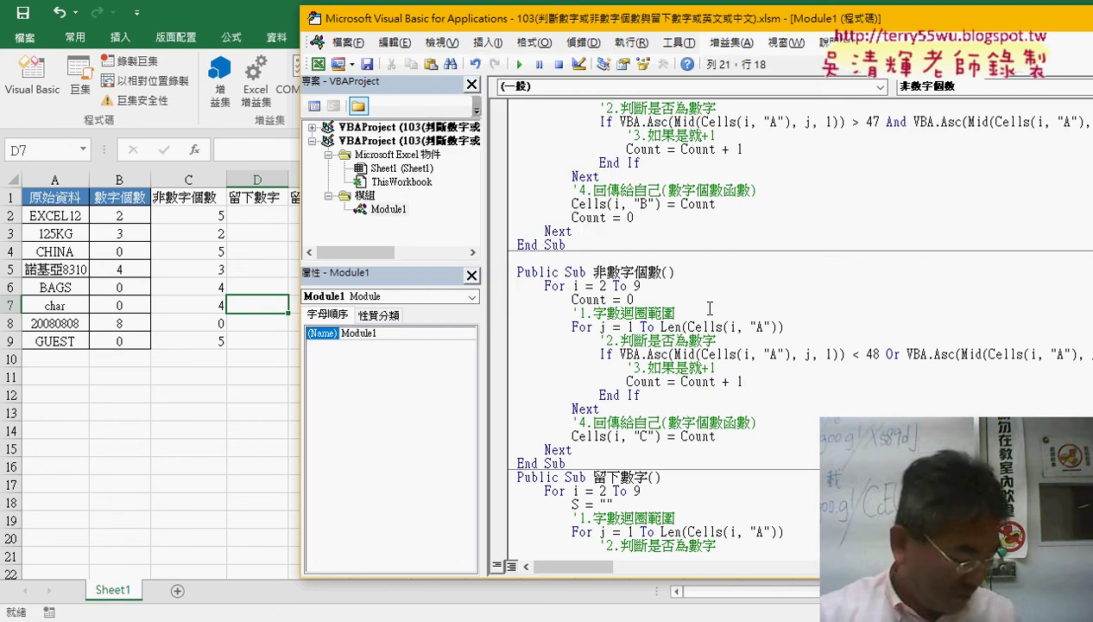